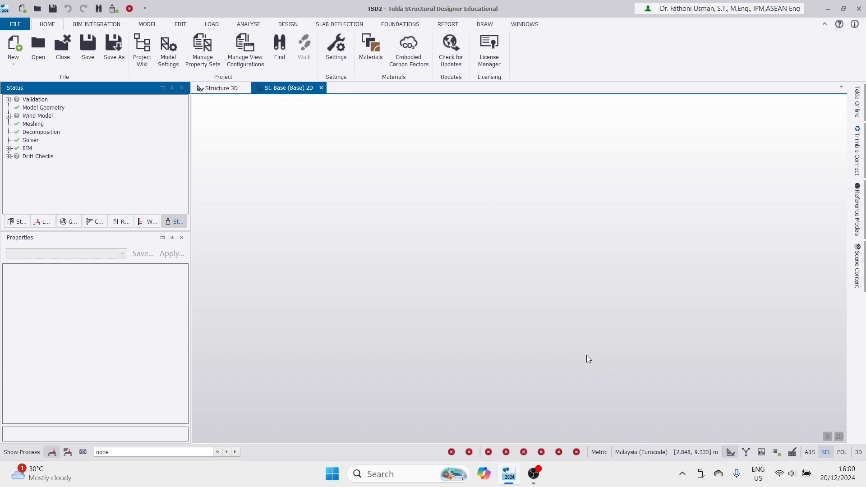
- Review the active settings set, the model's units and the resistance design codes without changing anything
click(340, 48)
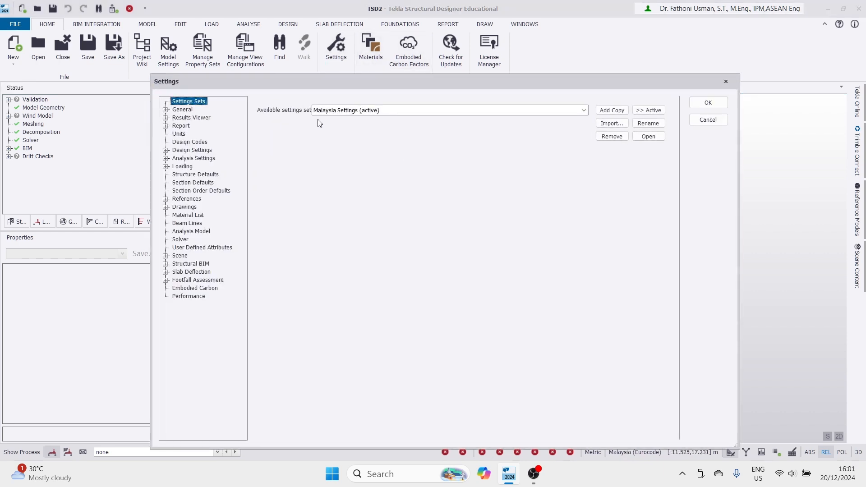
click(727, 81)
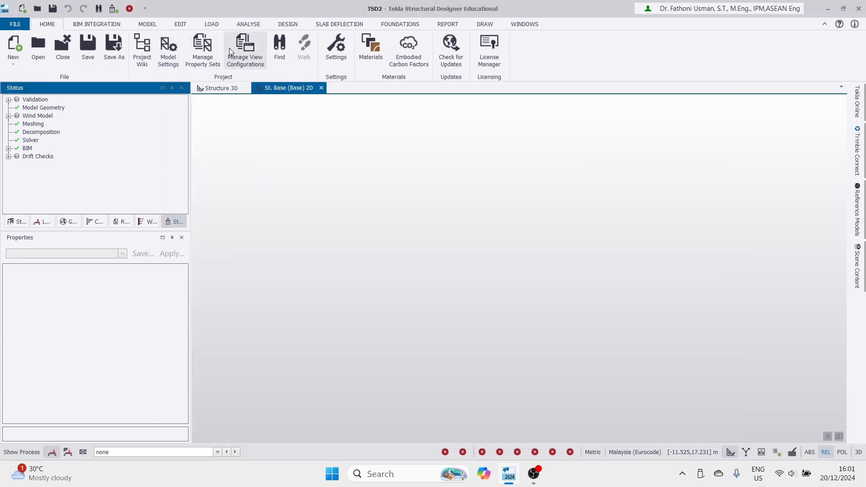
click(169, 50)
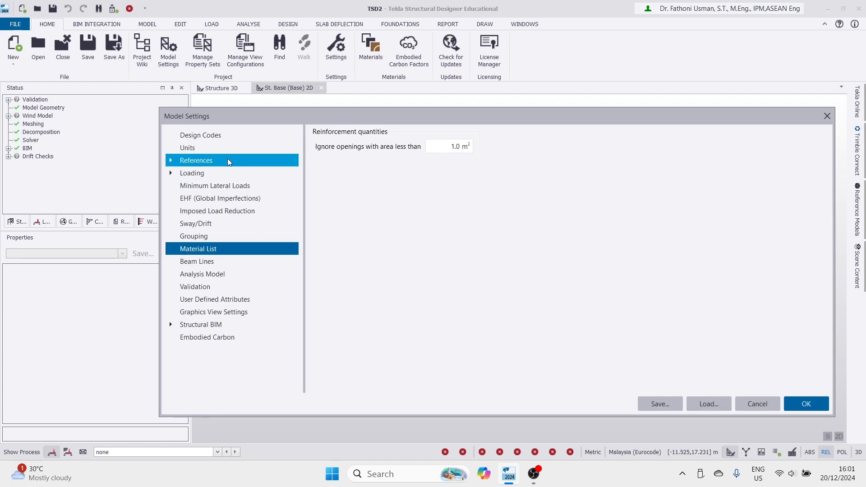
click(206, 150)
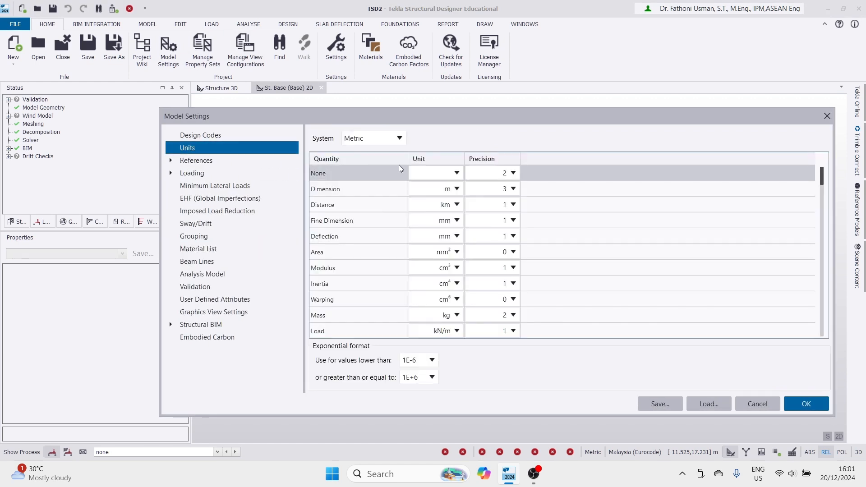
click(204, 136)
click(411, 195)
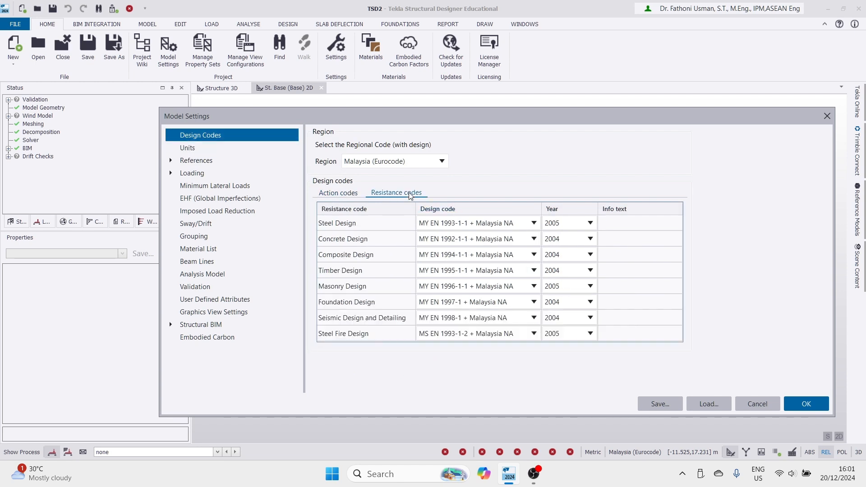
click(419, 222)
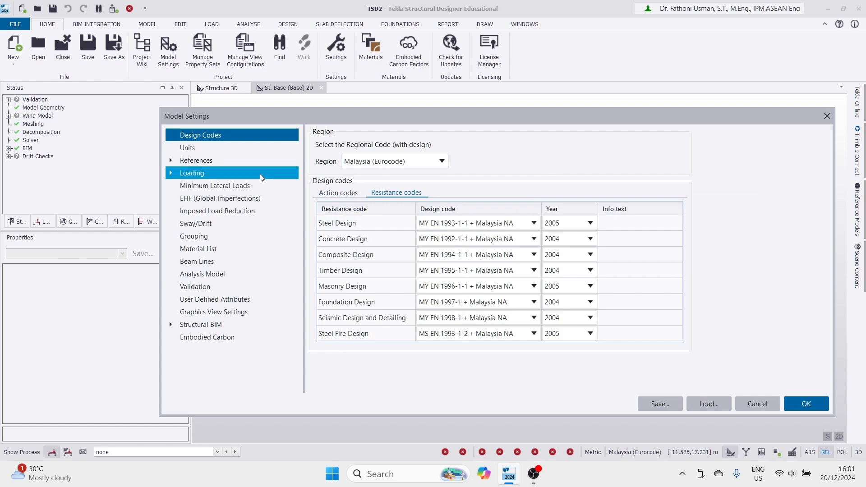
click(827, 117)
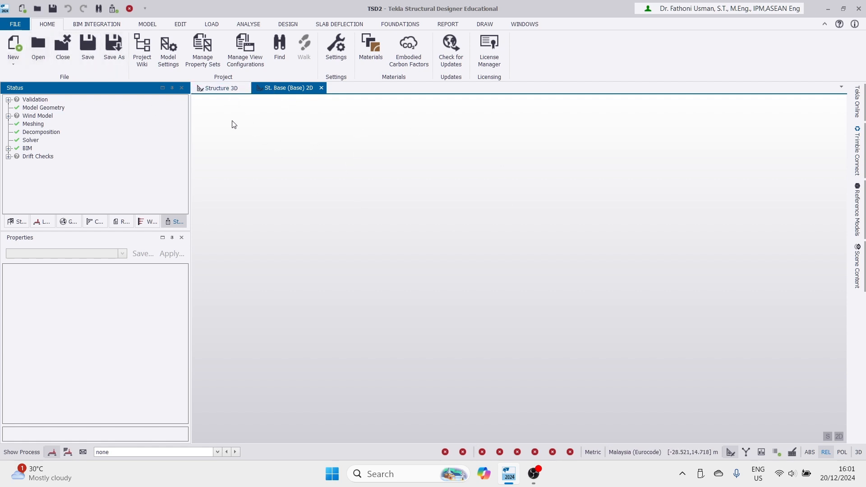
- Insert a construction level above Base in the structure's levels with a spacing of 4 m
click(18, 221)
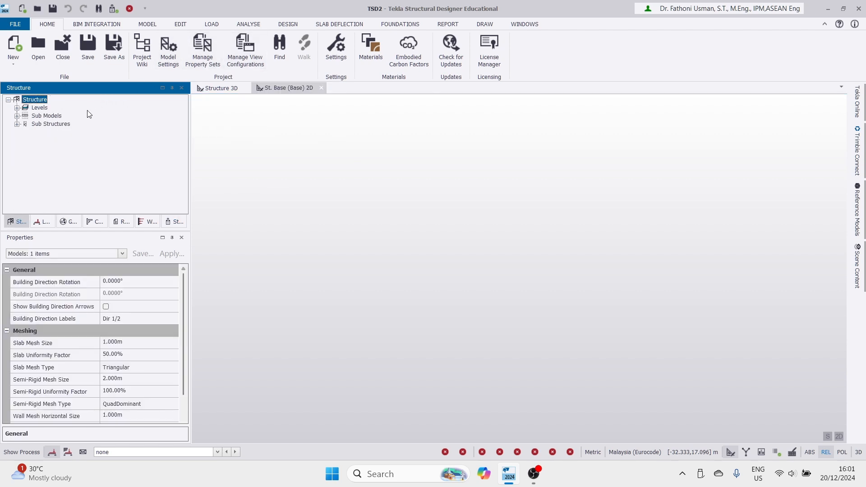
click(16, 107)
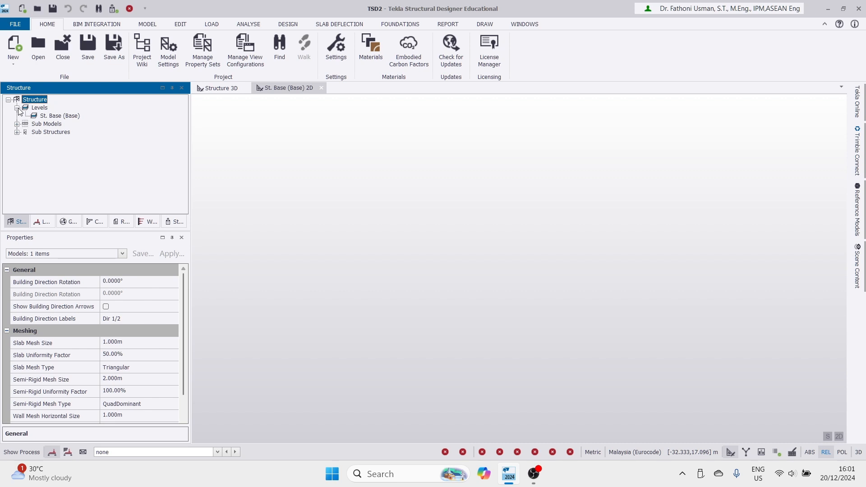
double_click(39, 107)
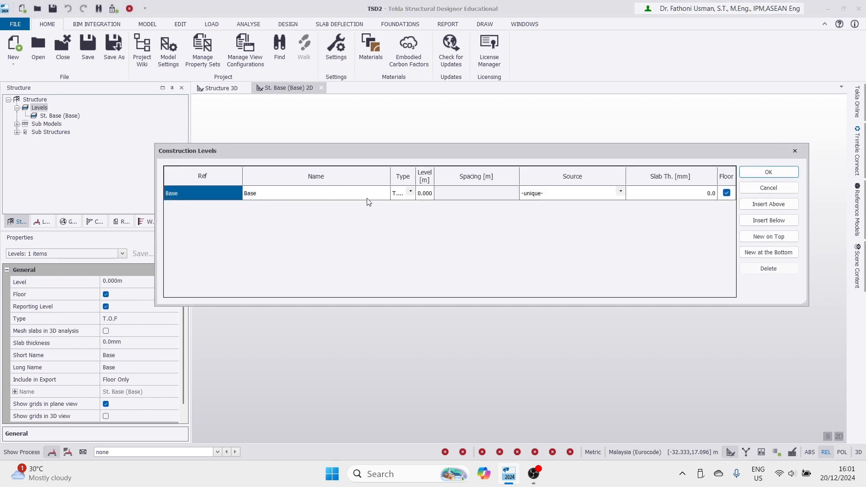
click(782, 206)
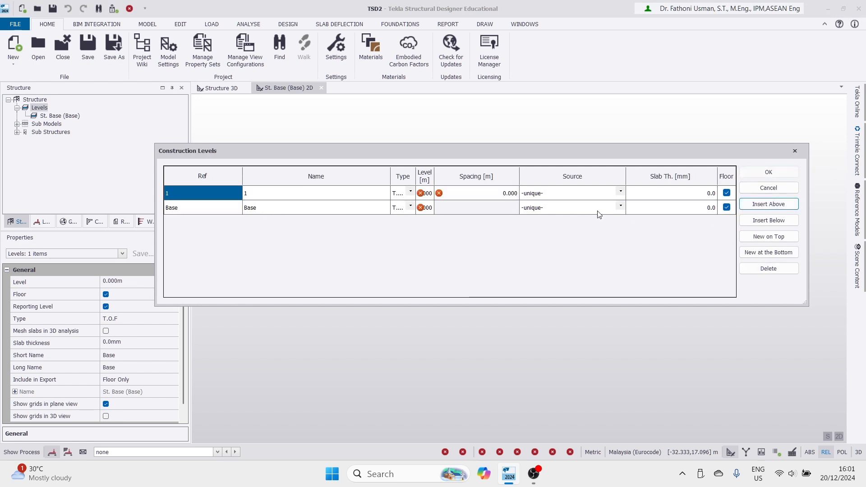
click(497, 192)
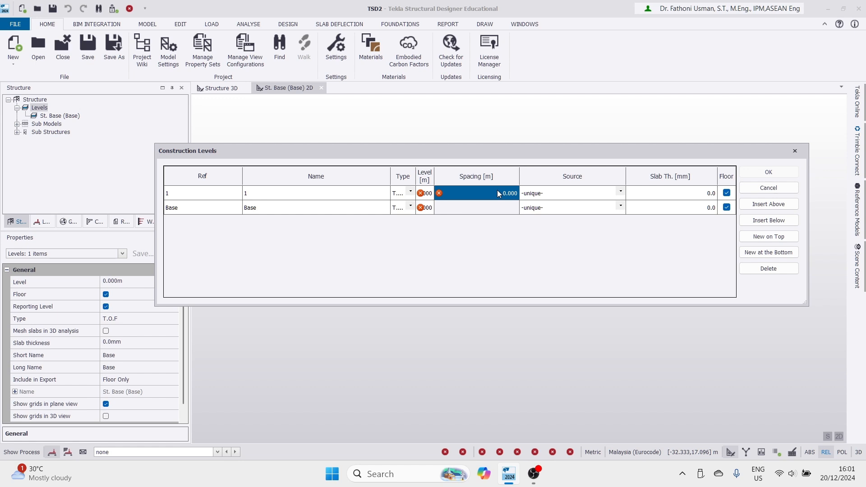
text(400)
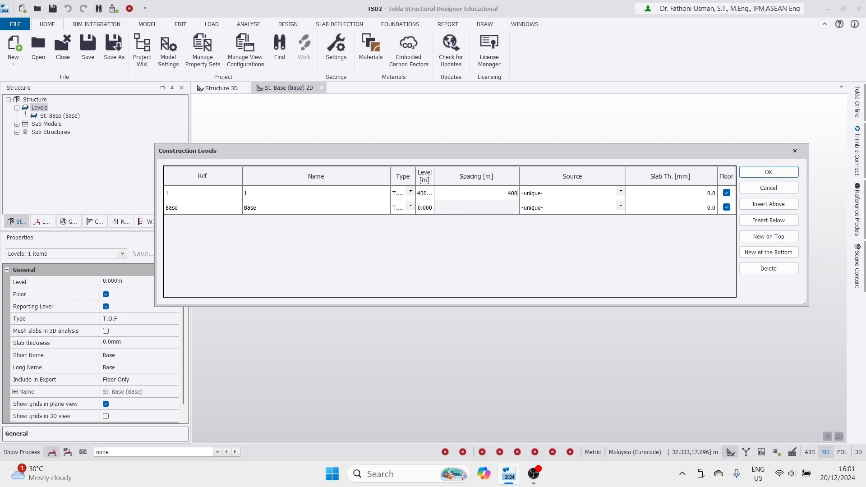
text(0)
double_click(496, 198)
text(4)
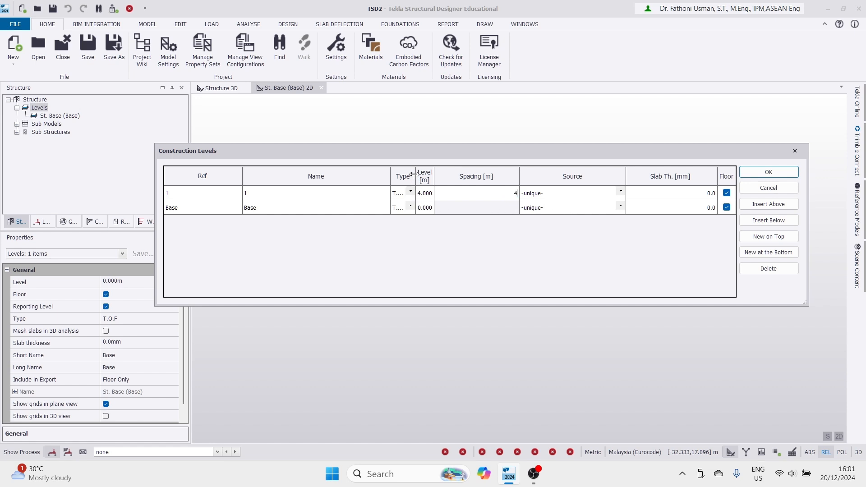
- Set level 1's type to T.O.S and accept the construction levels
drag(414, 174, 443, 177)
click(437, 192)
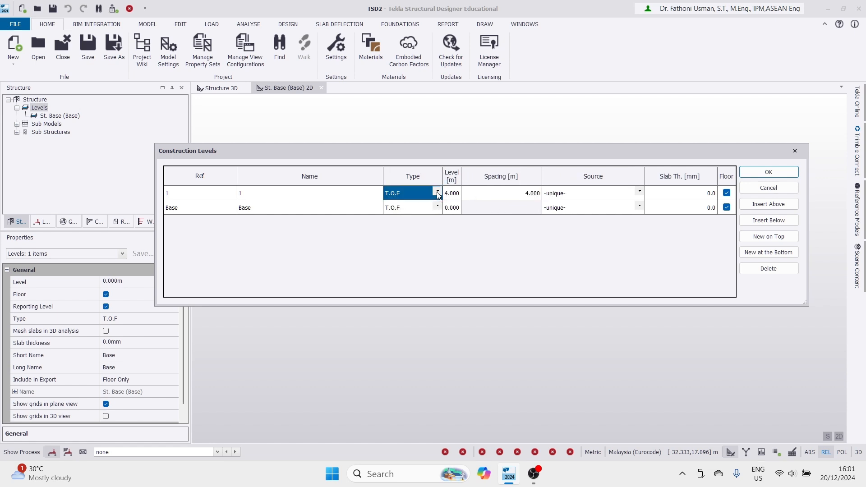
click(409, 206)
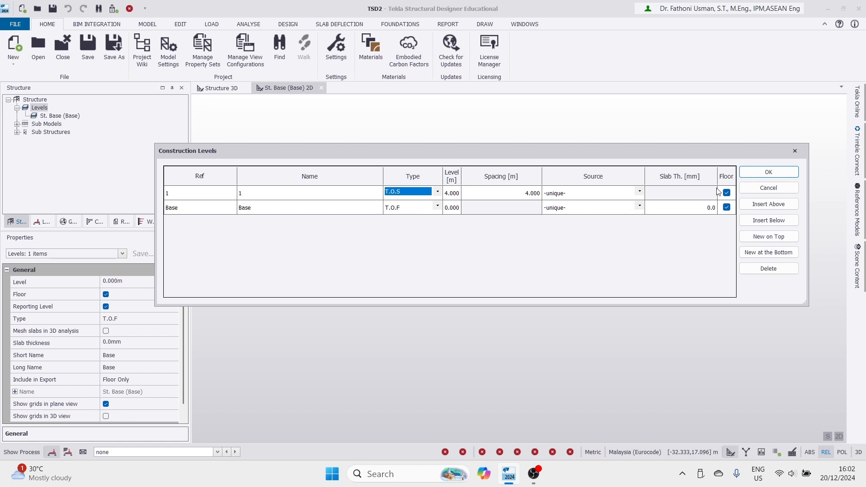
click(768, 172)
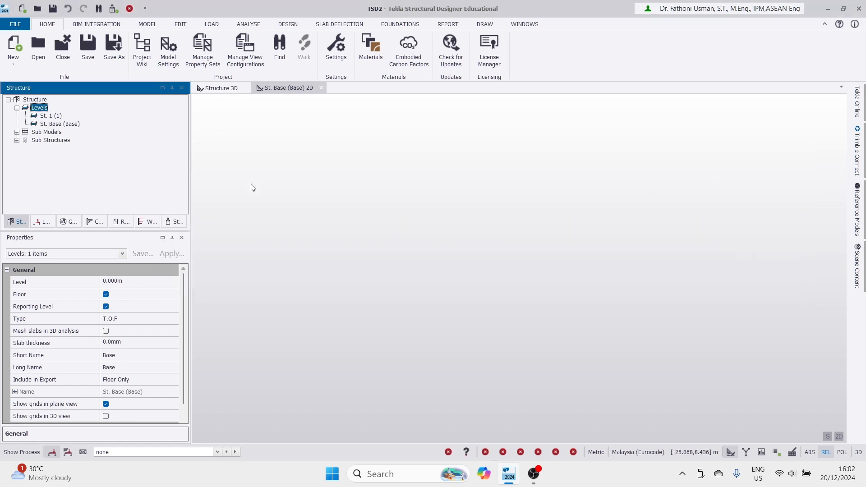
- Start a rectangular grid with the wizard on levels St. 1 and St. Base, with origin 0, 0 and all lines in DashDot style
click(148, 24)
click(97, 44)
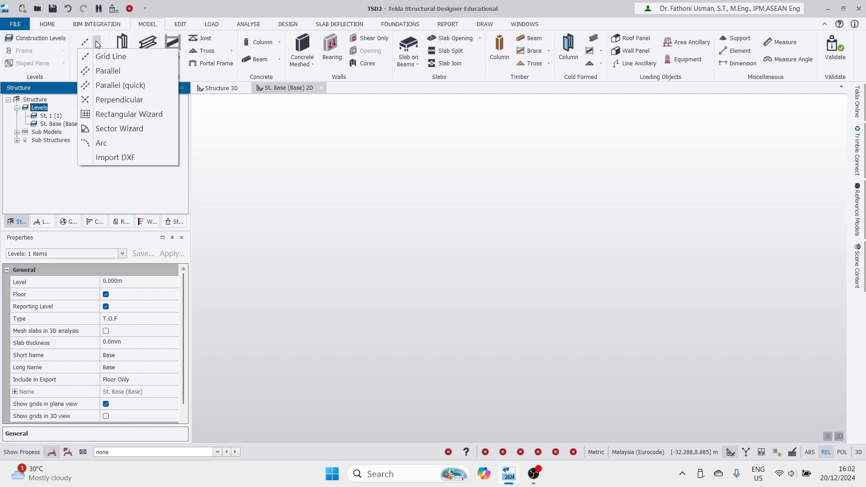
right_click(116, 118)
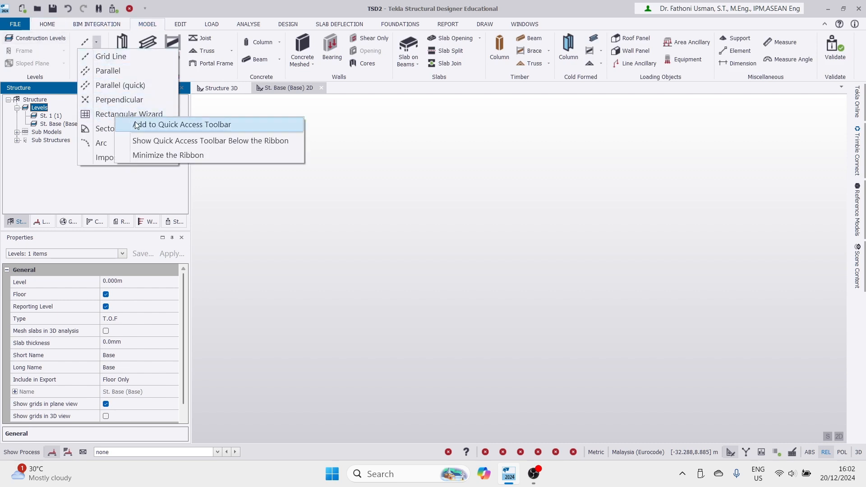
click(115, 118)
click(393, 200)
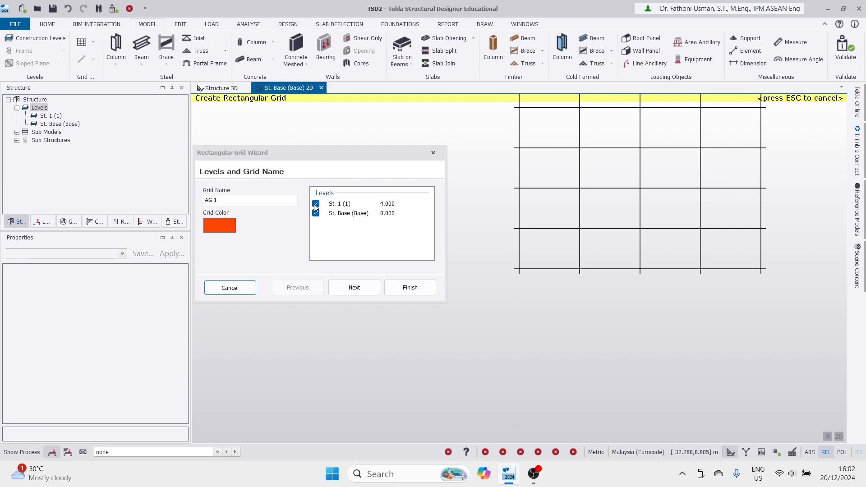
click(354, 288)
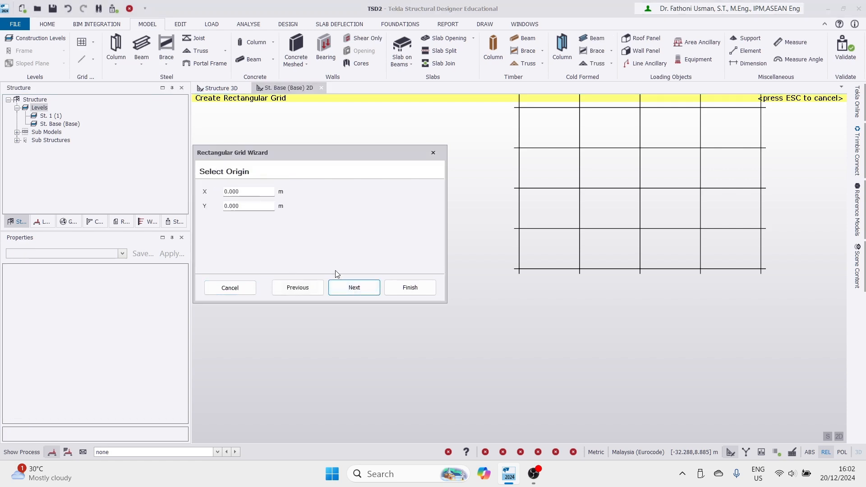
click(356, 288)
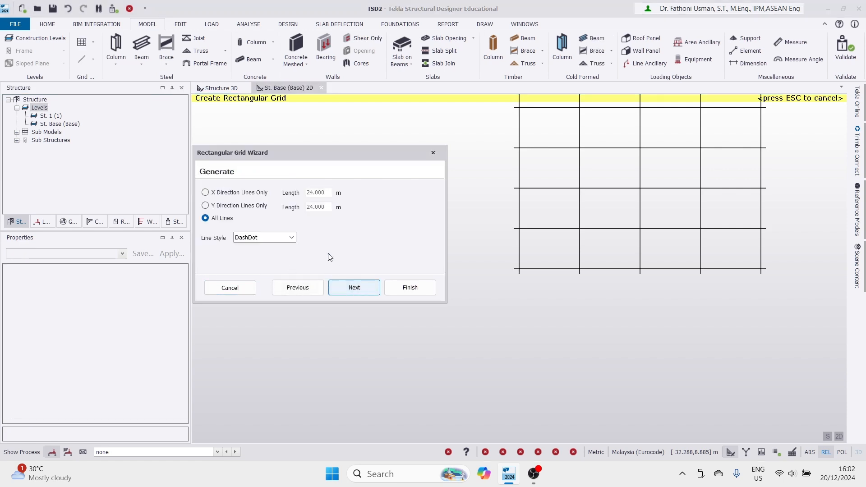
click(355, 289)
- Create the grid with one 6 m bay in X and one 4 m bay in Y, keeping the default rotation and axis angle
drag(299, 200, 255, 200)
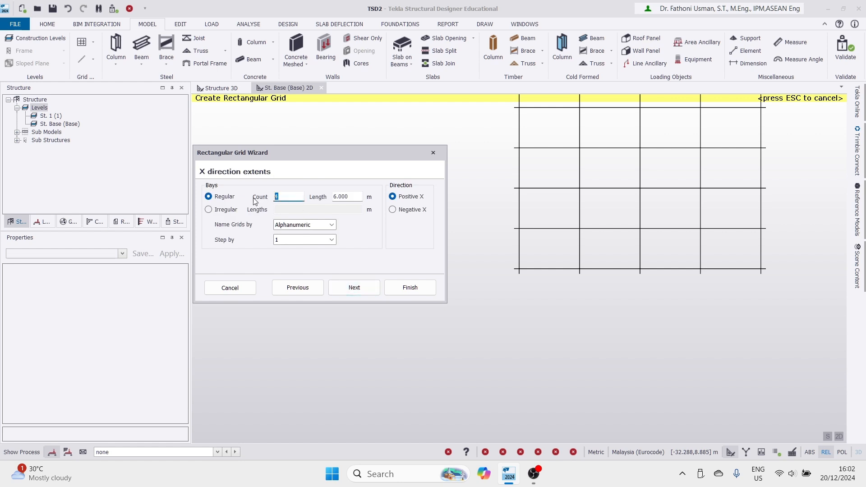
text(1)
click(354, 288)
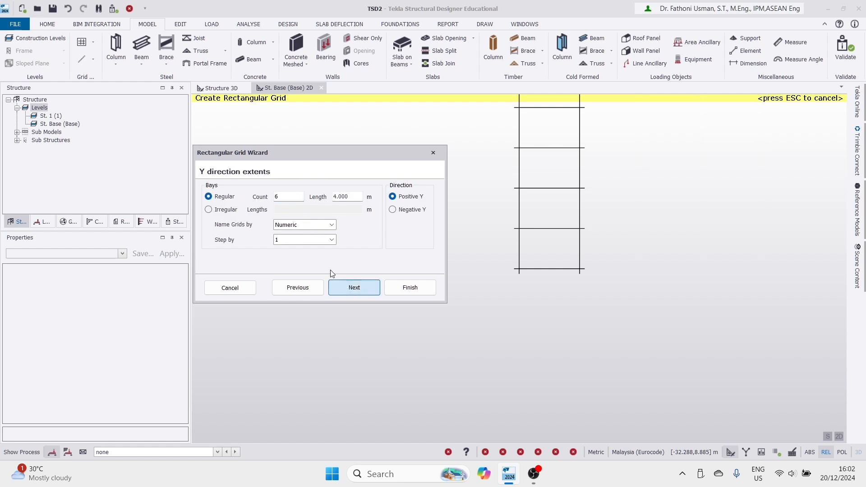
drag(298, 197, 261, 193)
text(1)
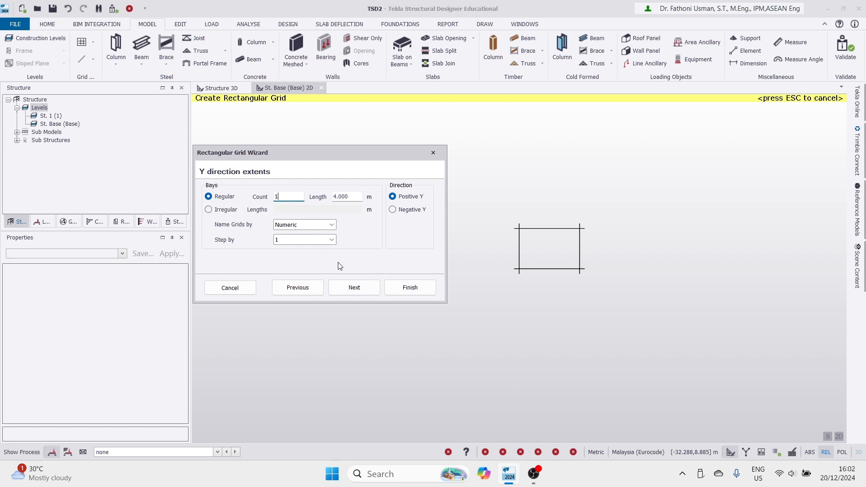
click(355, 289)
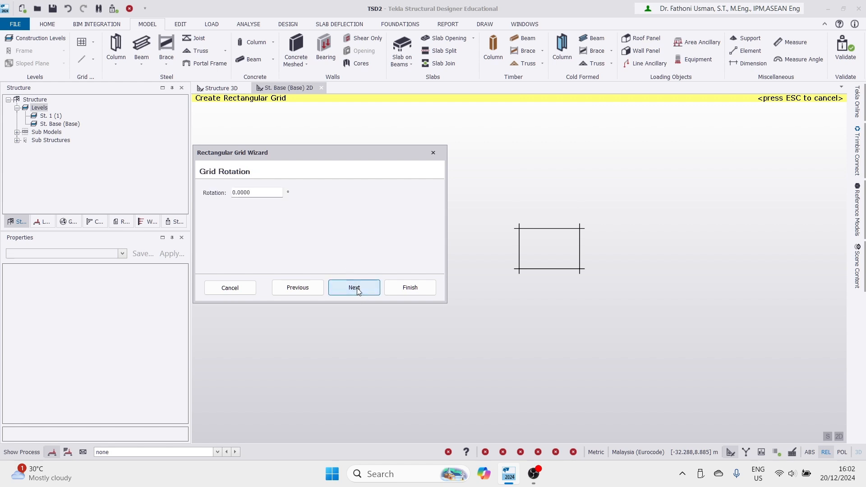
click(355, 288)
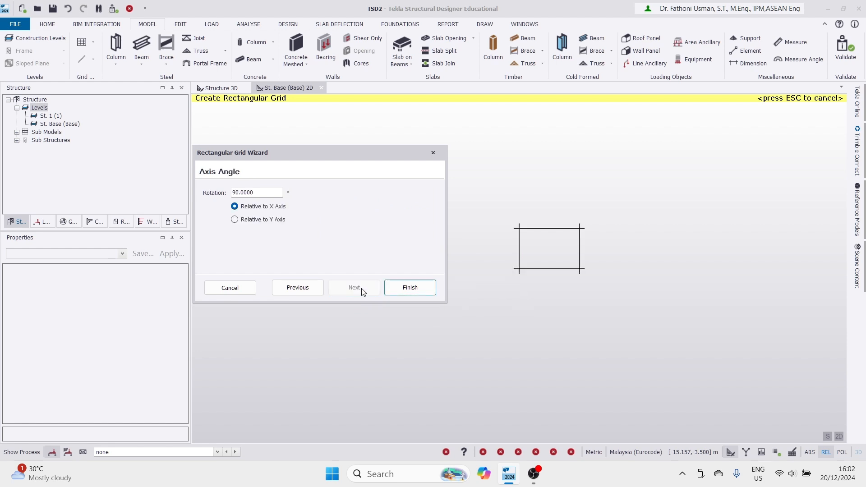
click(400, 285)
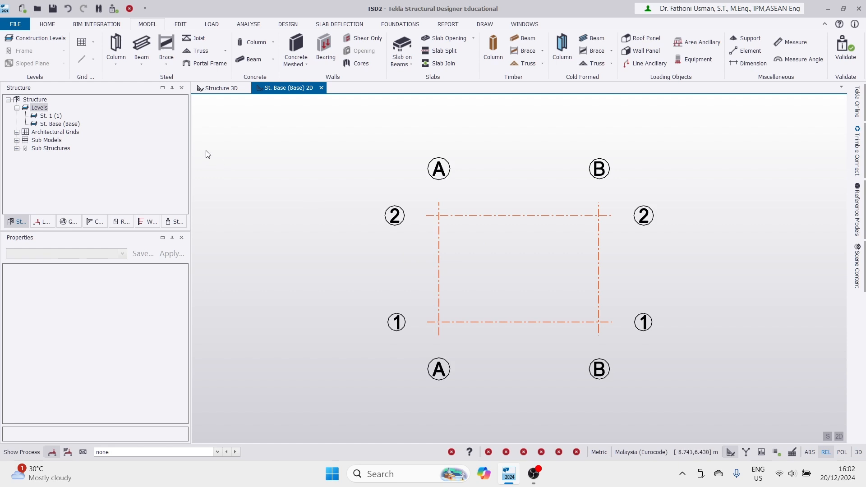
- Start a rolled steel column on the Base level plan and set its section to UC Continental I 175x175x32.8
click(117, 63)
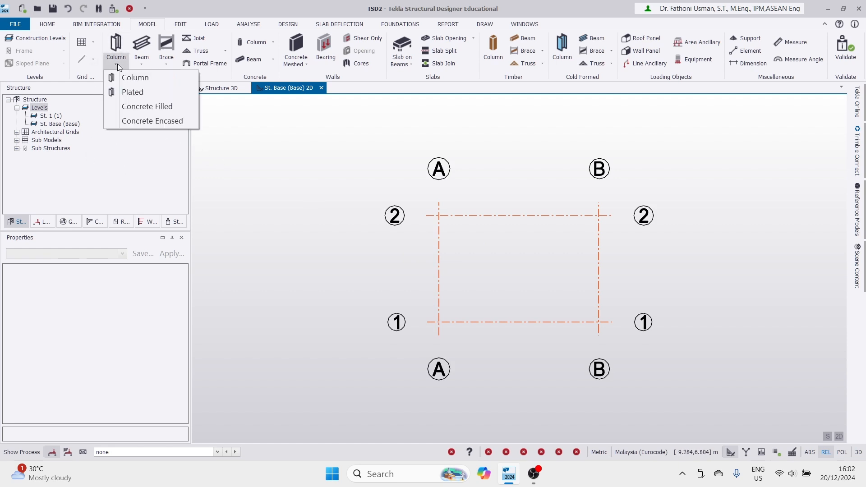
click(131, 77)
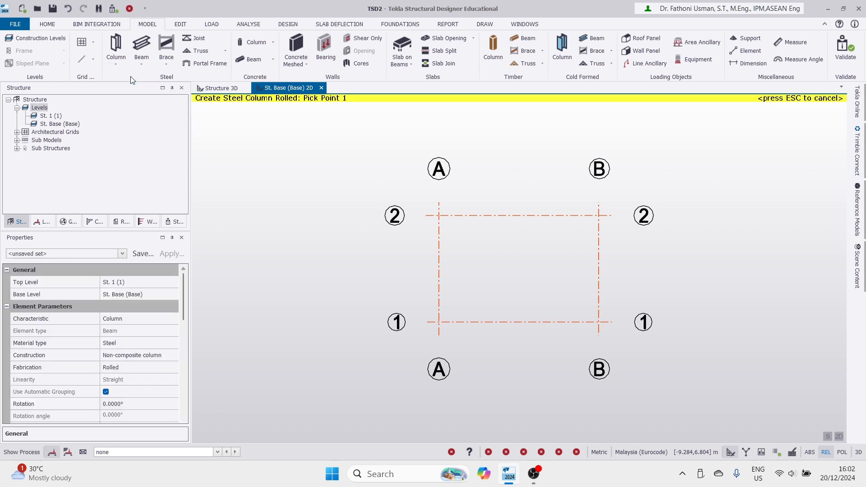
scroll(187, 293, down, 1)
scroll(185, 311, down, 4)
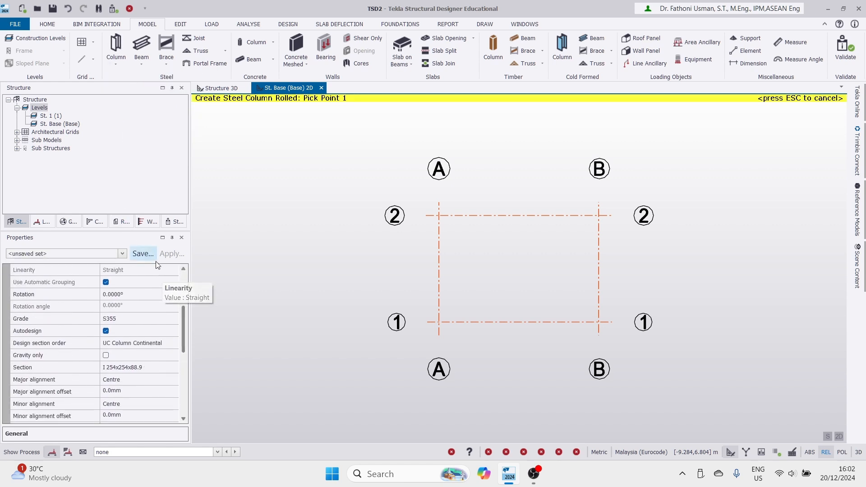
scroll(184, 318, down, 2)
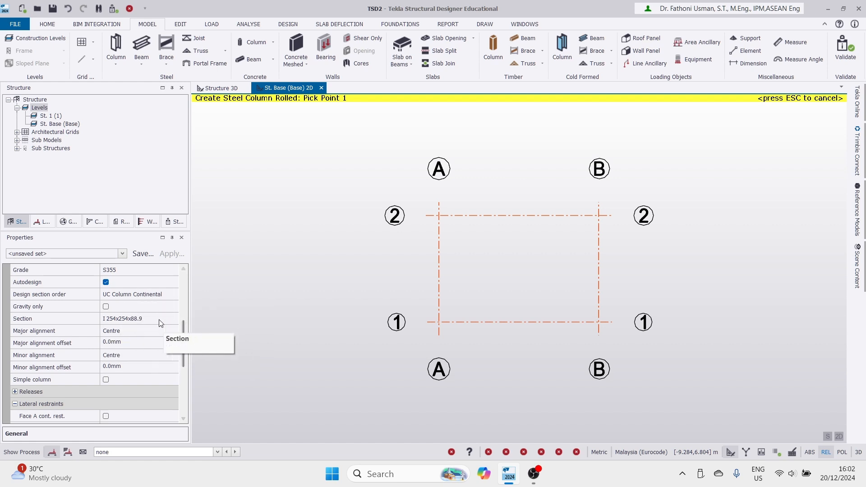
click(171, 319)
click(173, 319)
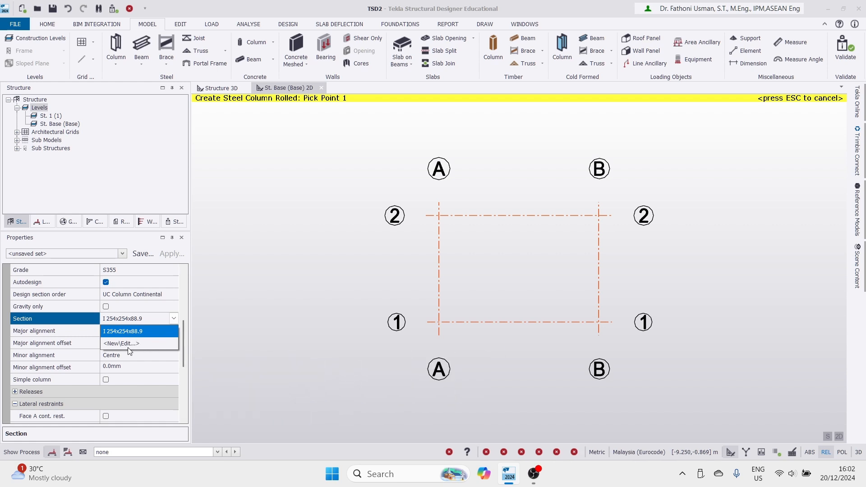
click(123, 343)
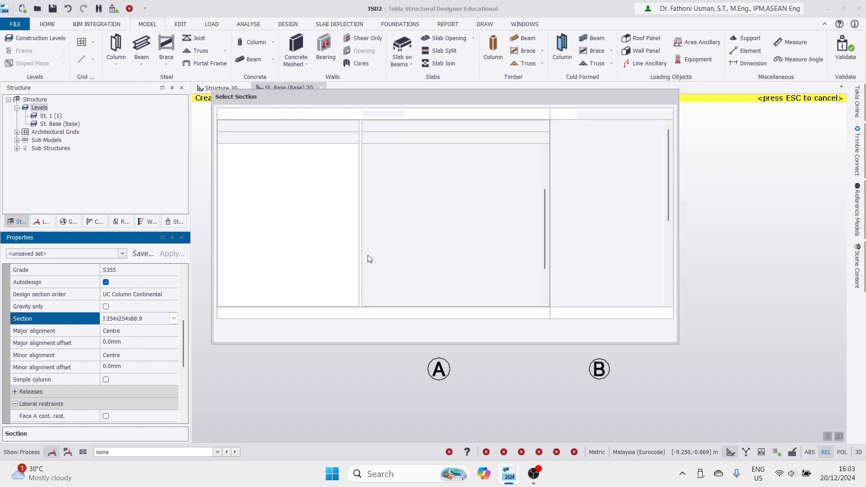
scroll(378, 192, up, 1)
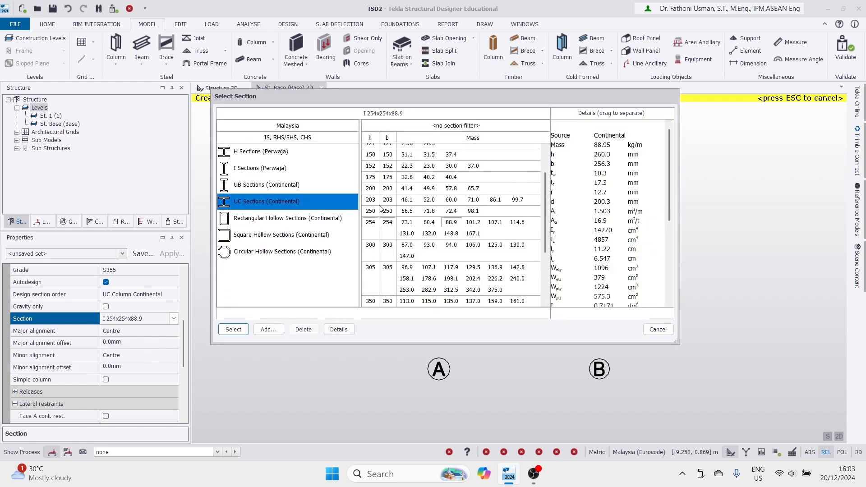
click(371, 166)
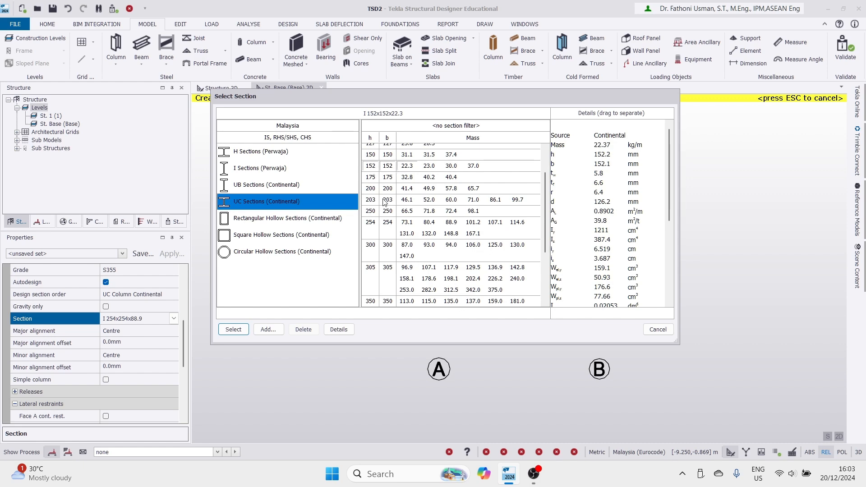
click(373, 179)
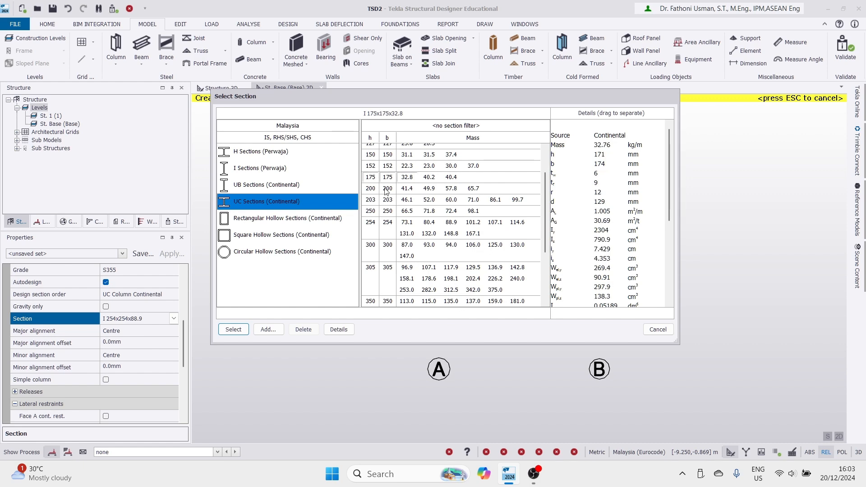
click(233, 330)
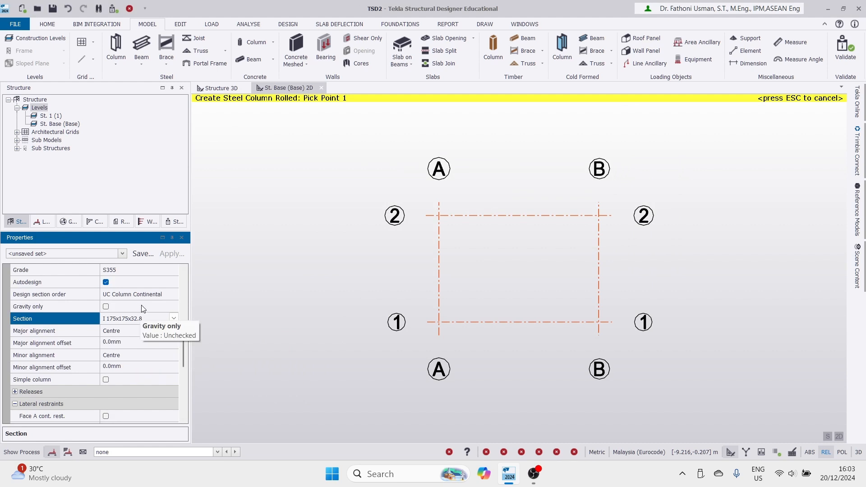
- Set the column's grade to S275 and place columns at all four grid intersections A1, A2, B1 and B2
drag(183, 331, 181, 377)
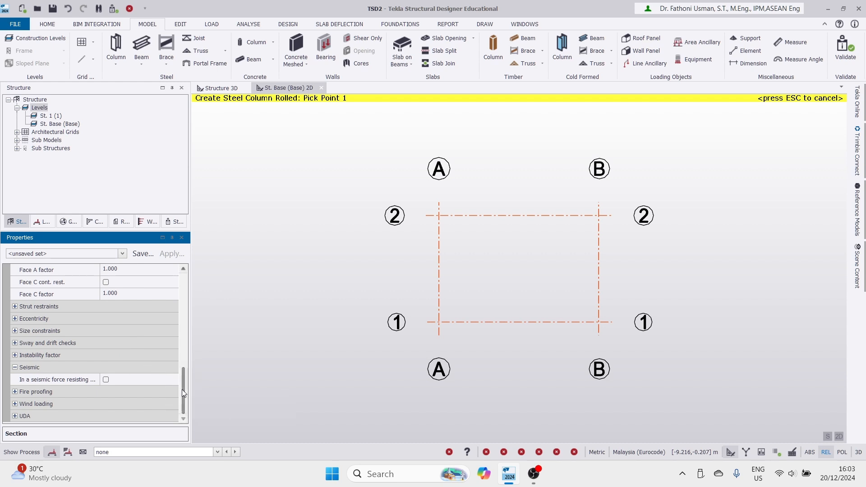
click(15, 307)
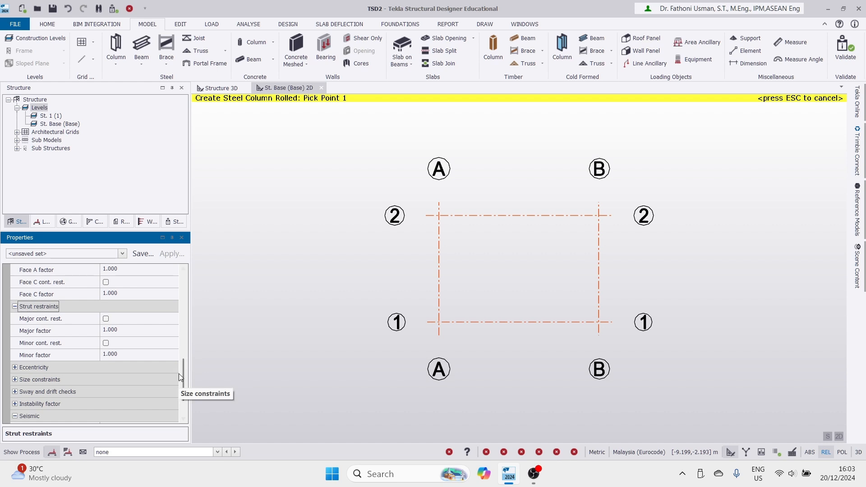
drag(179, 373, 182, 322)
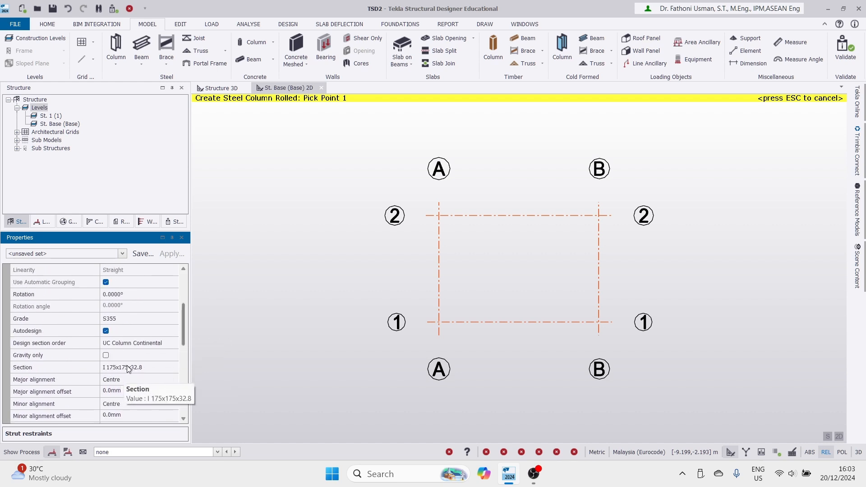
click(108, 319)
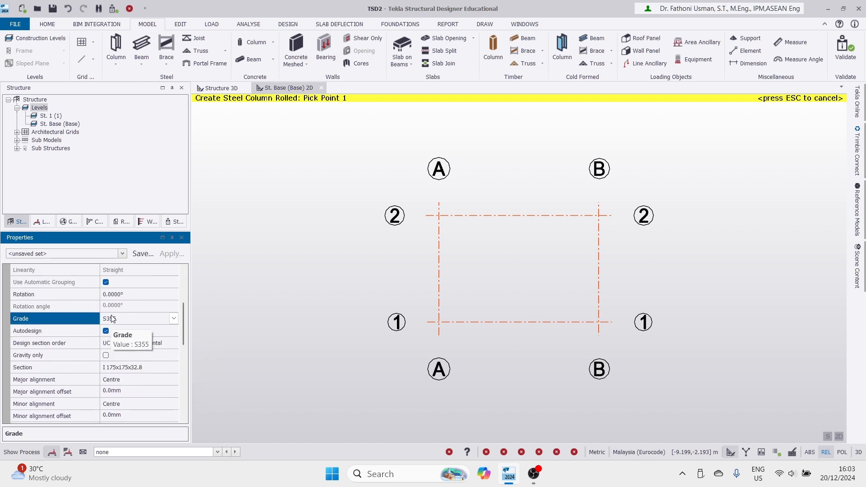
click(174, 319)
scroll(135, 356, down, 6)
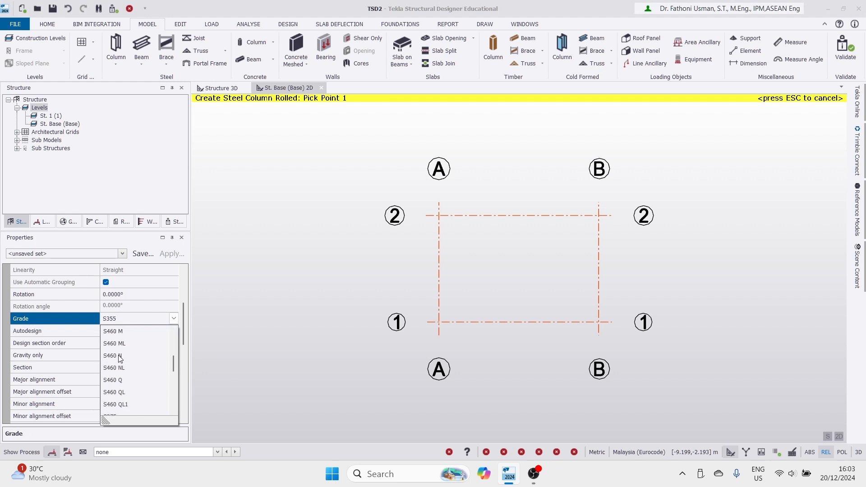
scroll(120, 359, up, 1)
scroll(116, 359, up, 3)
click(116, 381)
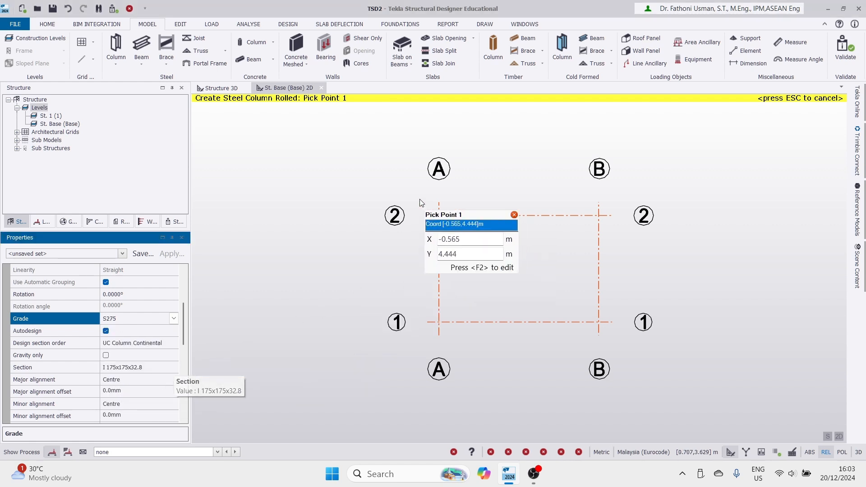
drag(419, 199, 694, 377)
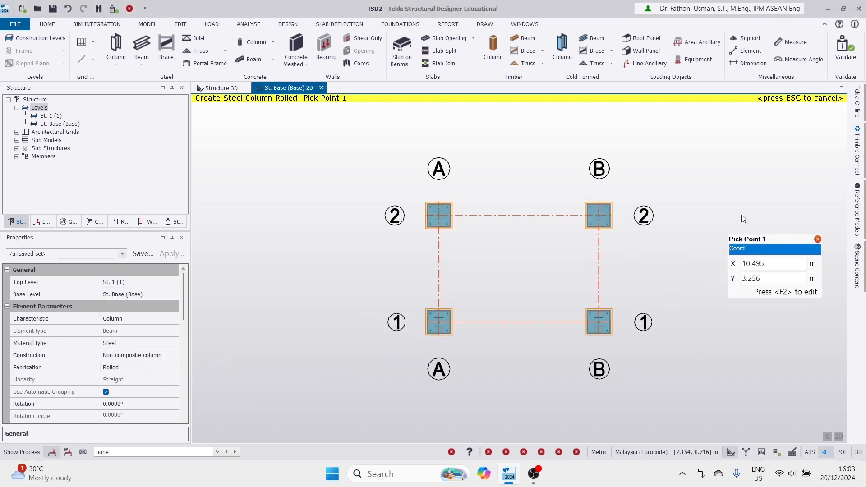
key(Escape)
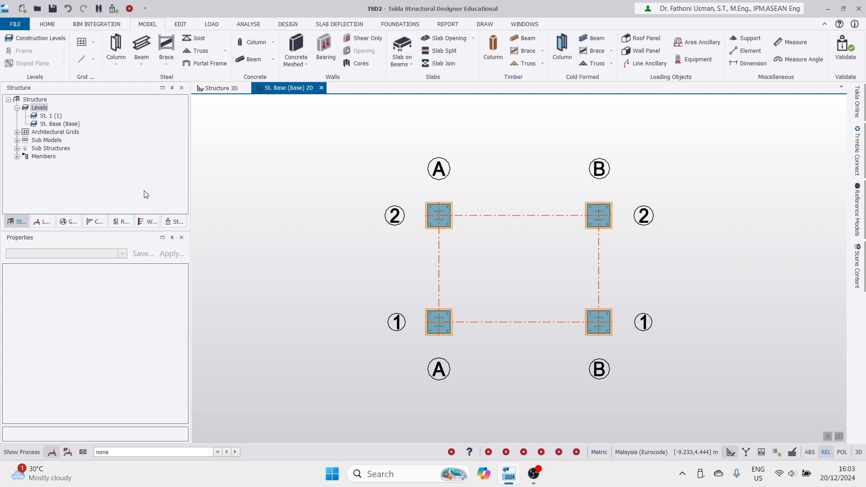
- Start a rolled steel beam on the St. 1 level plan and set its section to UB Continental I 500x200x77.9
double_click(50, 116)
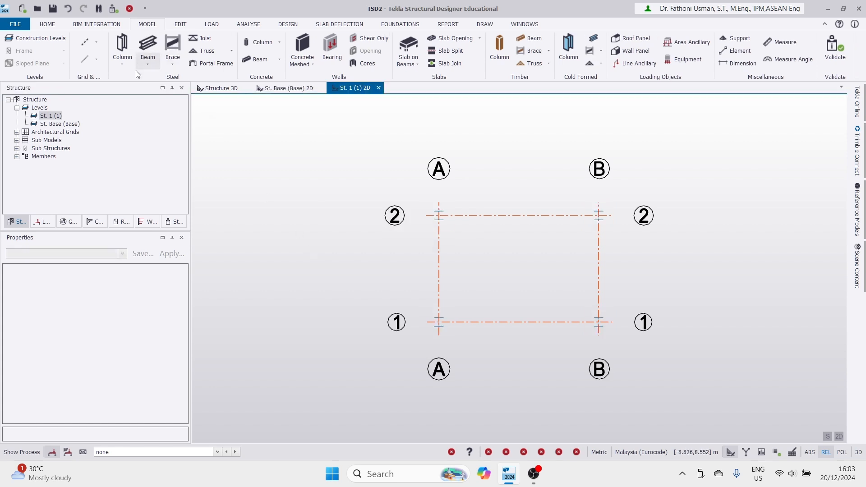
click(148, 64)
click(163, 81)
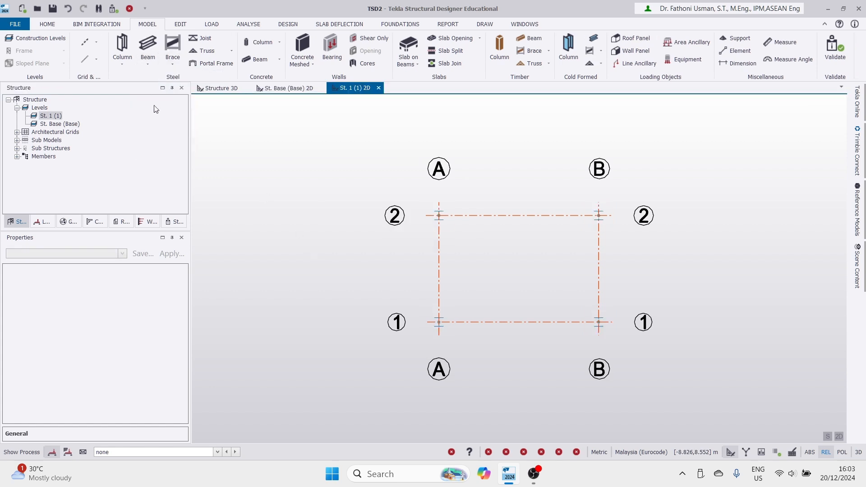
drag(183, 294, 184, 323)
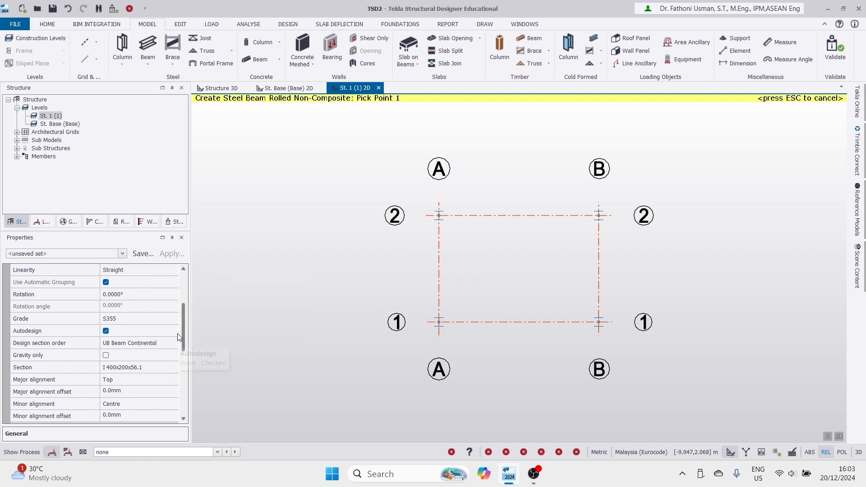
click(168, 368)
click(173, 367)
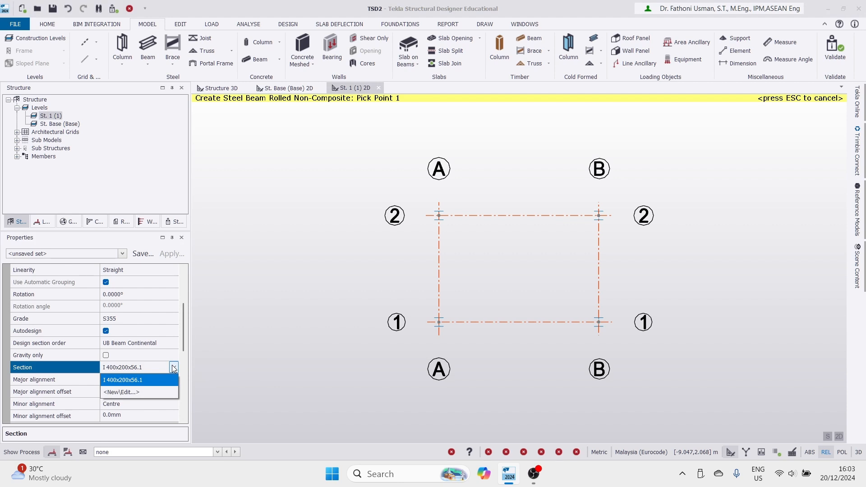
click(145, 396)
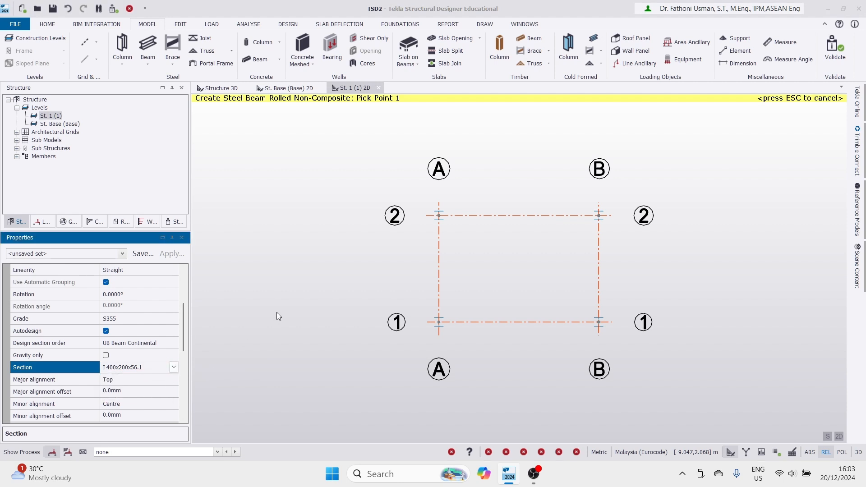
scroll(396, 259, down, 4)
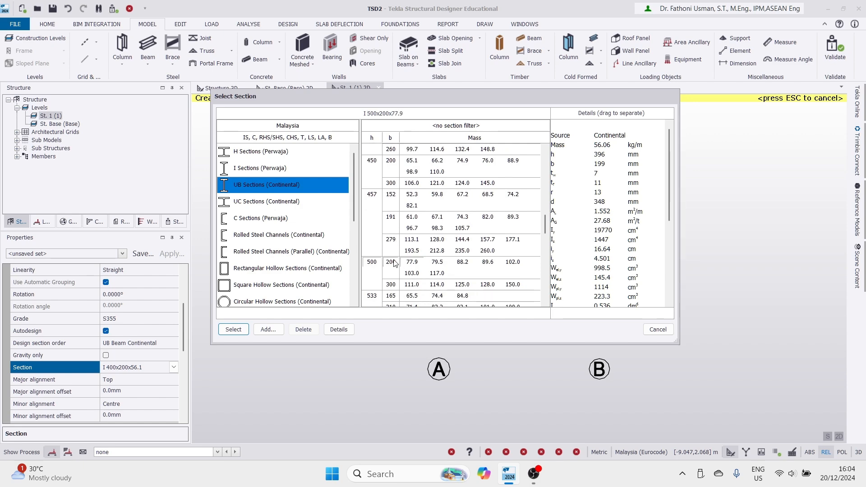
click(232, 330)
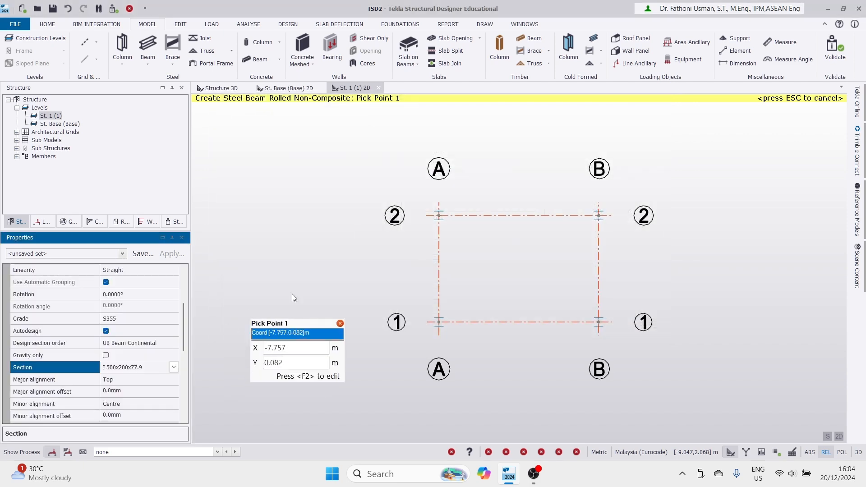
- Place steel beams between grid lines A and B along grid line 2 and along grid line 1
click(599, 216)
click(439, 215)
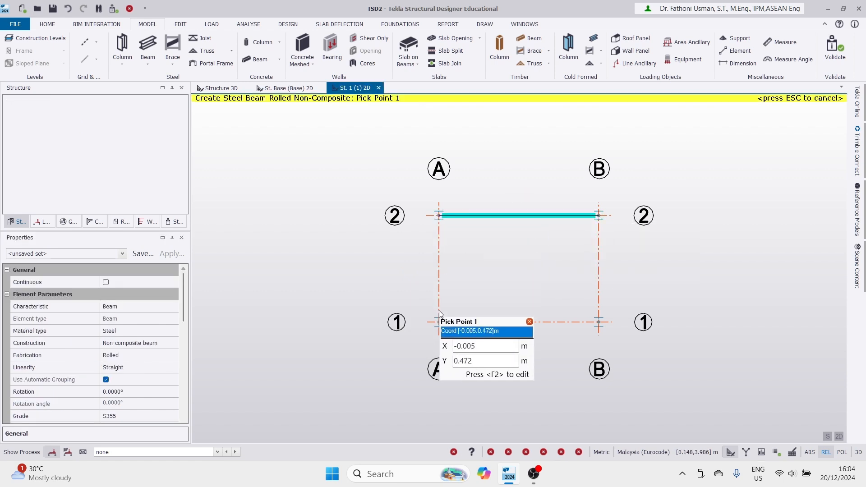
click(439, 322)
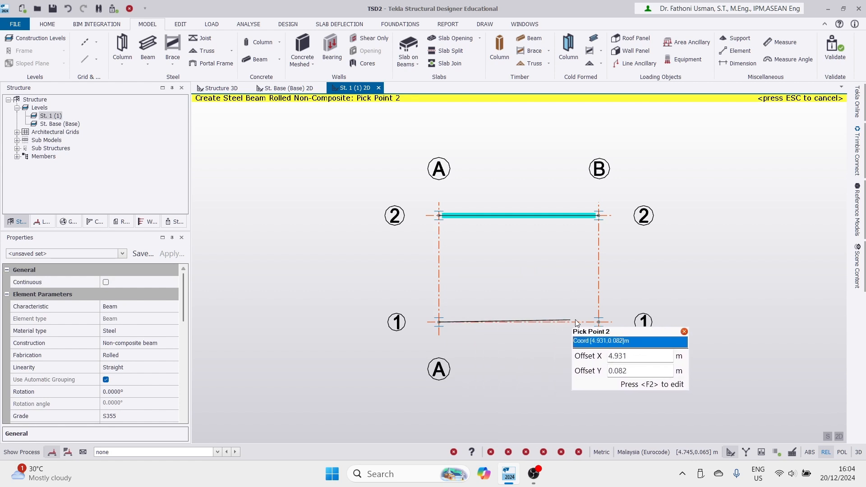
click(598, 322)
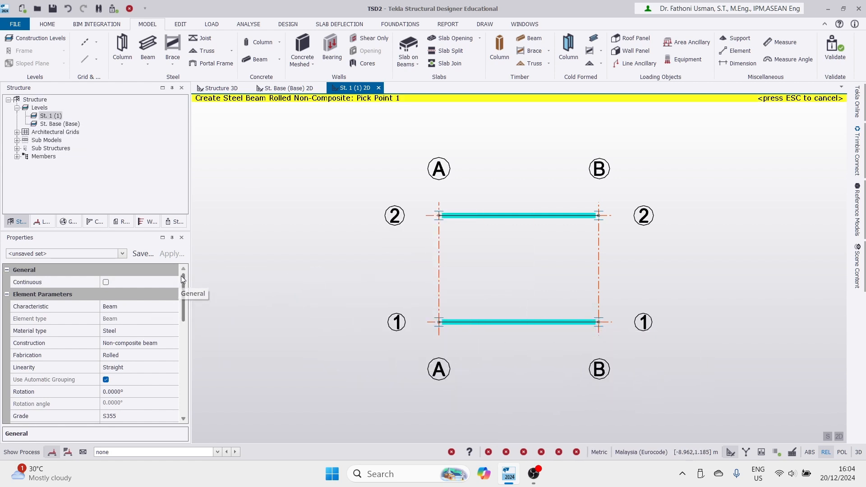
- Set the section for the next beams to I 400x200x56.1 and their grade to S275
drag(182, 278, 183, 317)
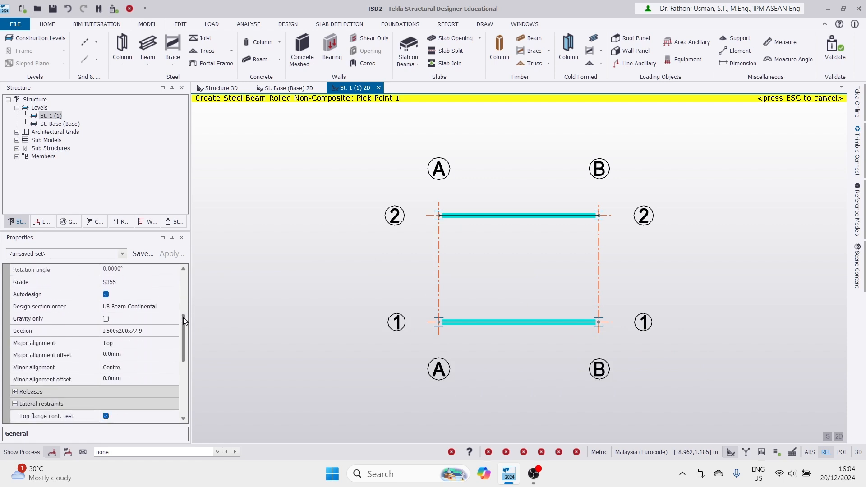
click(171, 331)
click(174, 331)
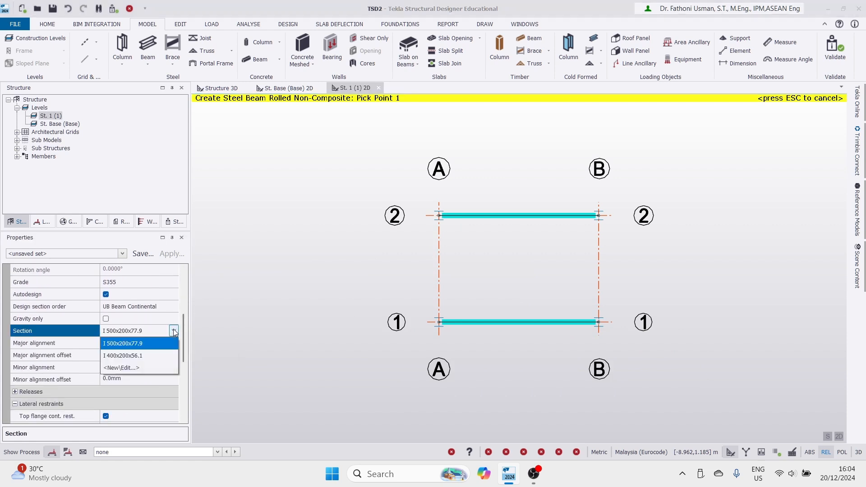
click(139, 357)
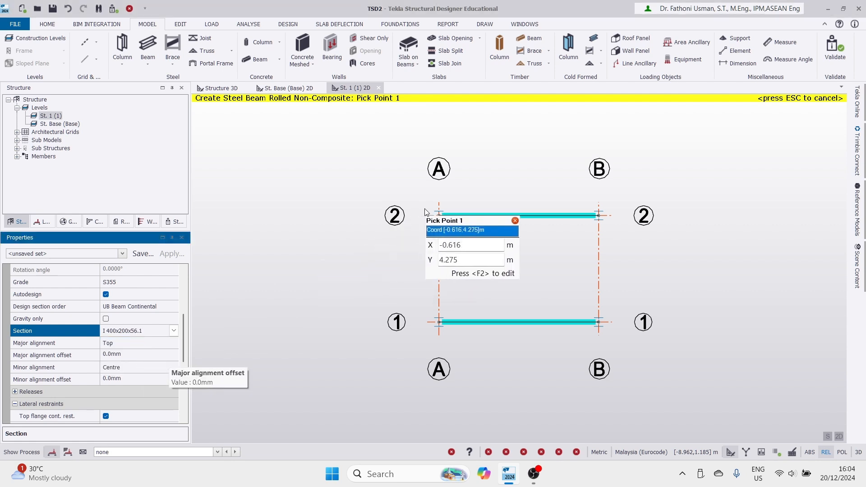
click(439, 216)
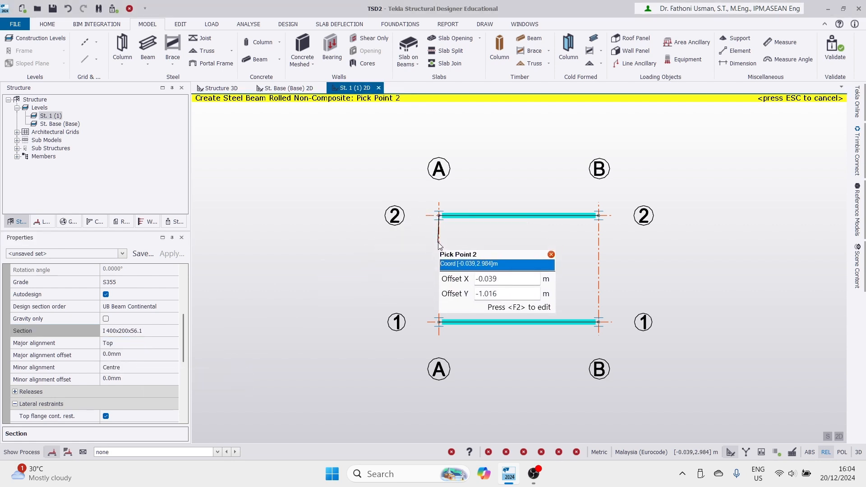
key(Escape)
click(153, 283)
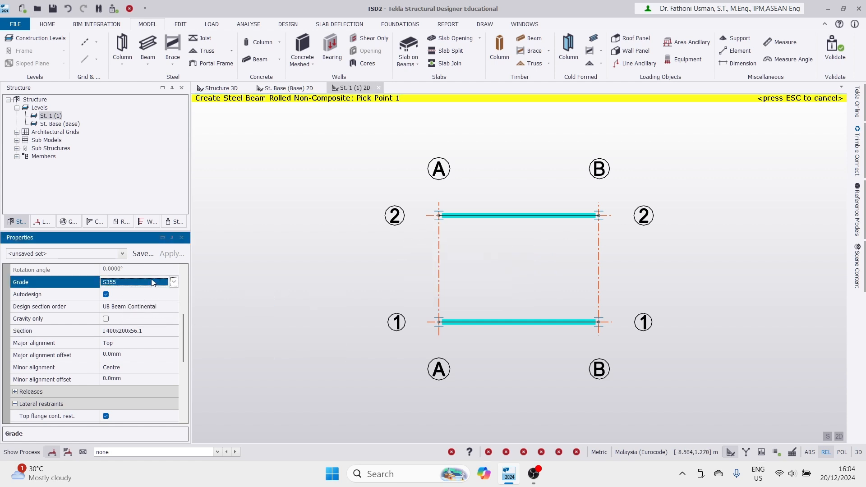
click(174, 283)
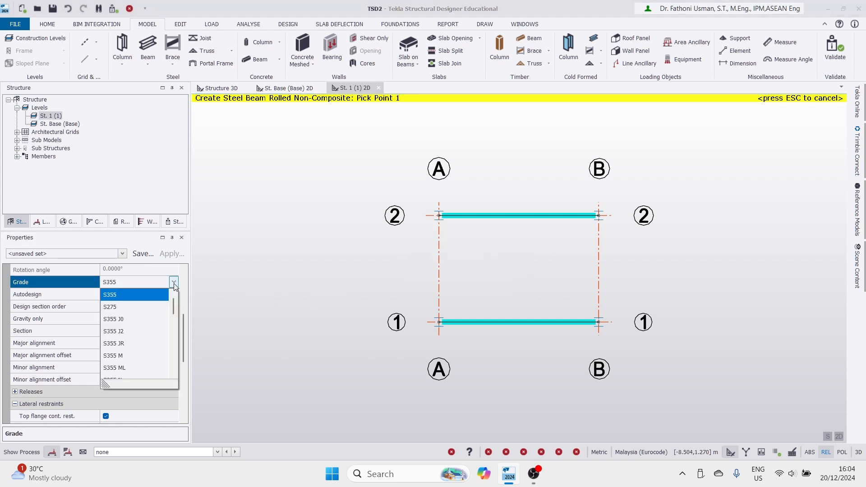
click(120, 308)
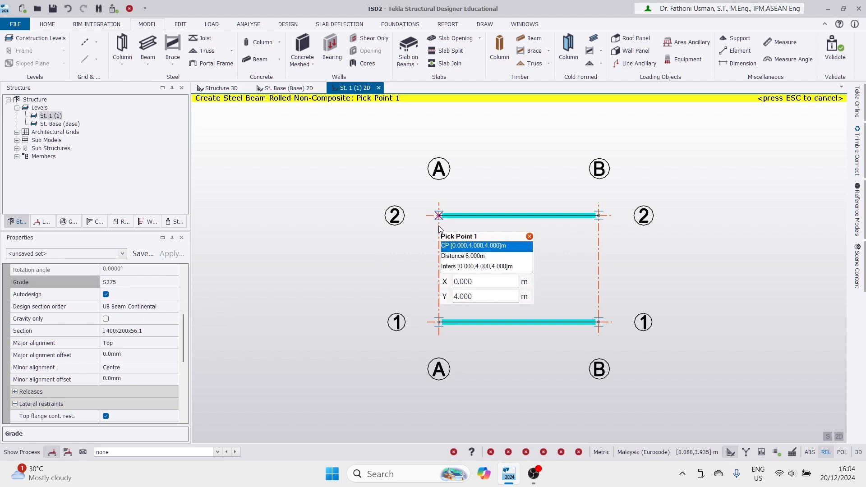
click(440, 228)
key(Escape)
key(Escape)
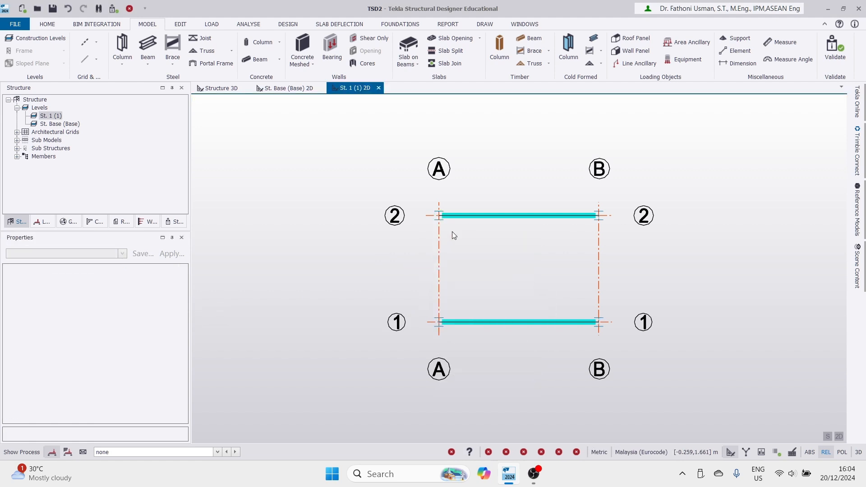
- Select the beams on grid lines 1 and 2 and review their end release and torsion settings
click(464, 219)
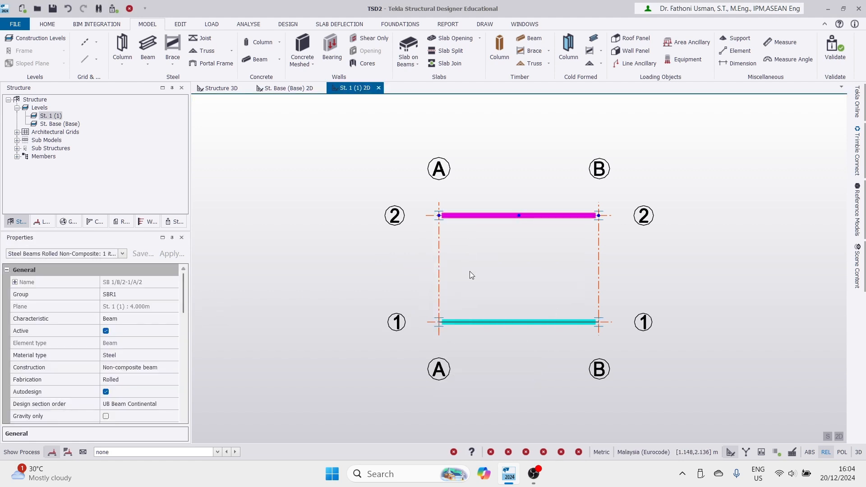
click(476, 322)
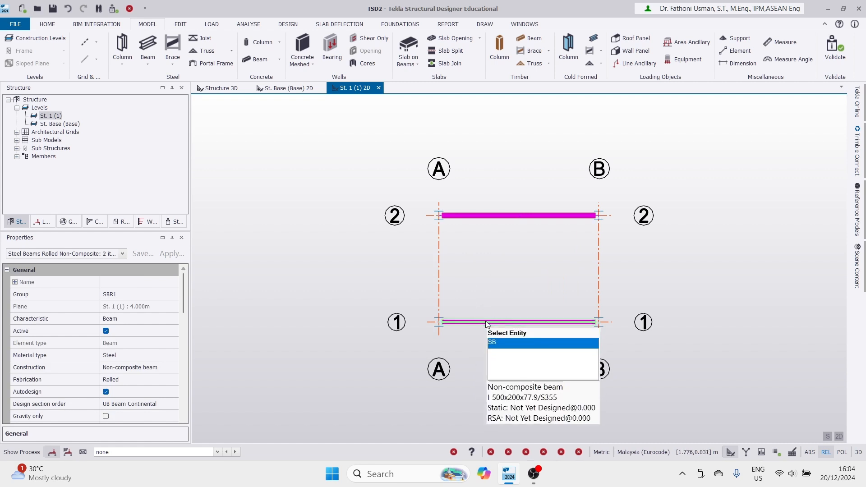
drag(188, 295, 191, 321)
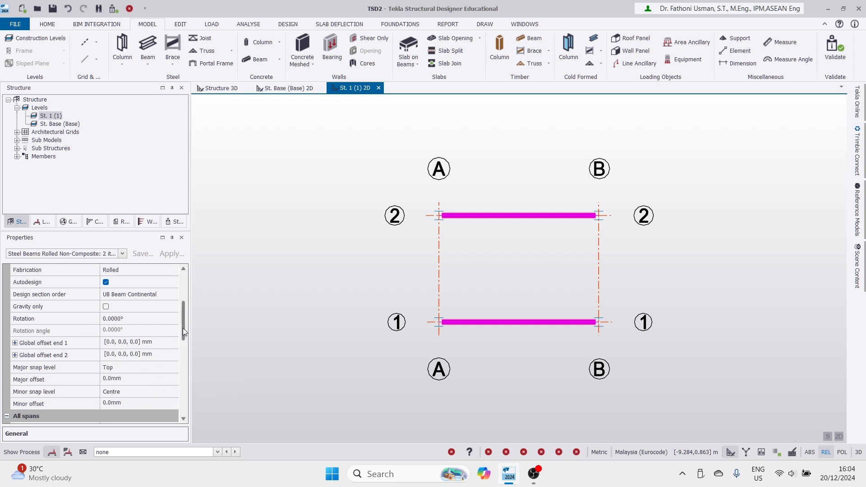
drag(183, 329, 183, 381)
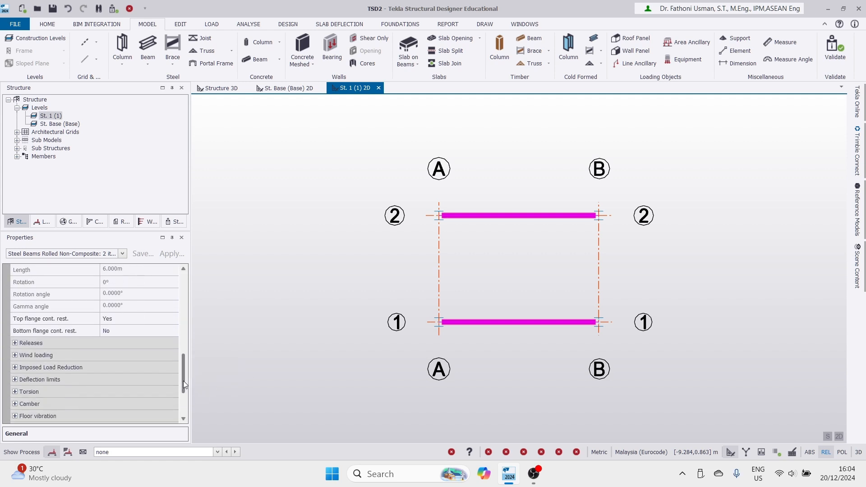
click(15, 355)
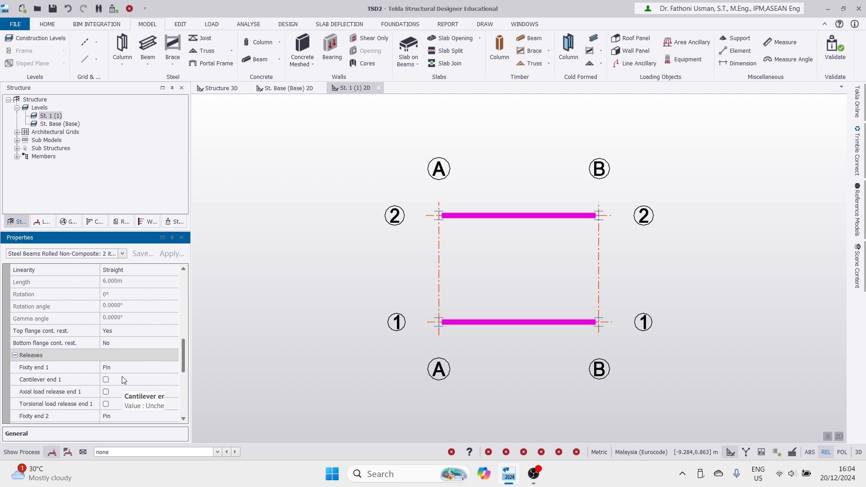
scroll(182, 368, down, 2)
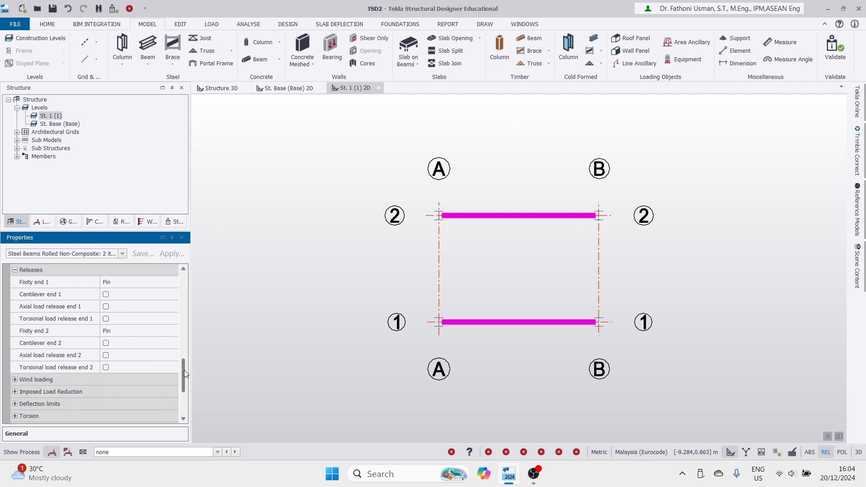
scroll(185, 370, down, 2)
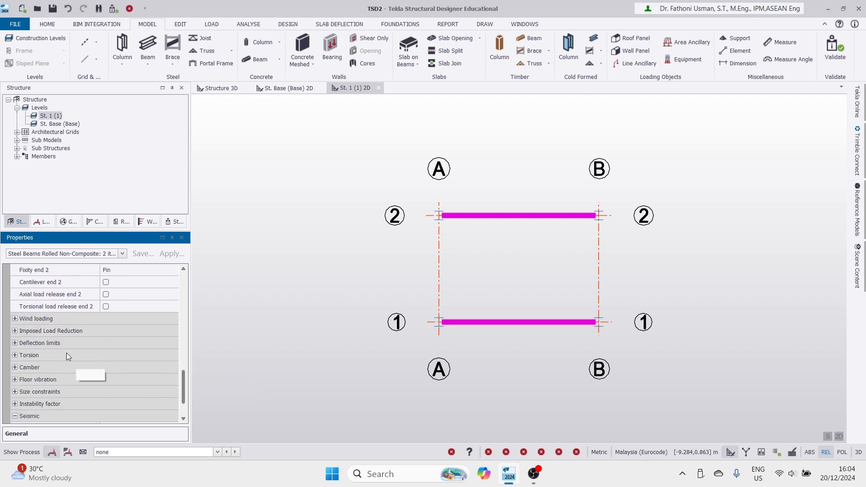
click(15, 356)
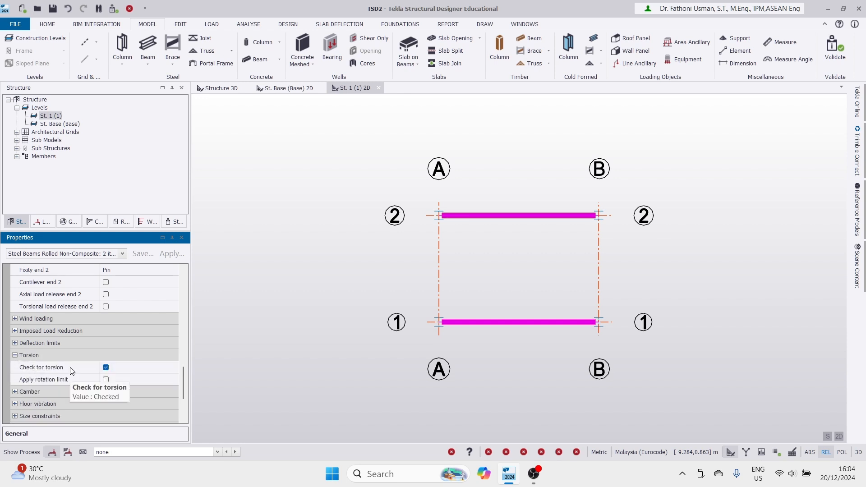
- Set the top flange continuous restraint of both selected beams to No and clear the selection
scroll(186, 378, up, 2)
scroll(186, 378, up, 2)
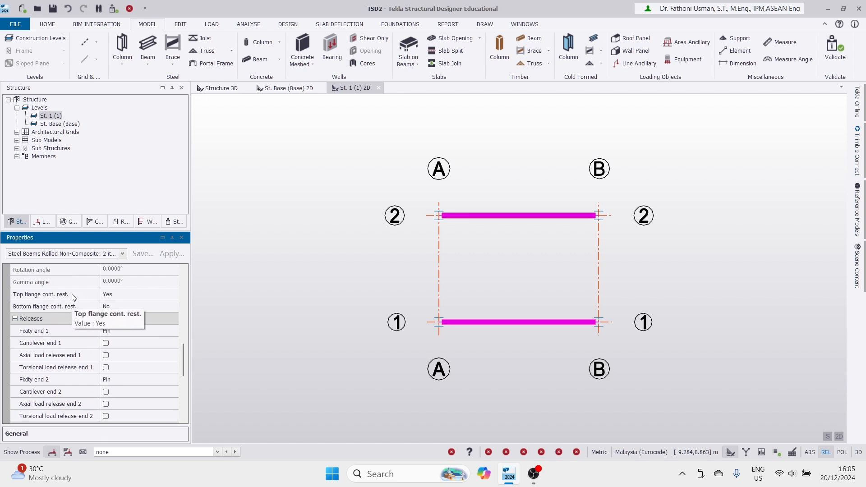
click(120, 294)
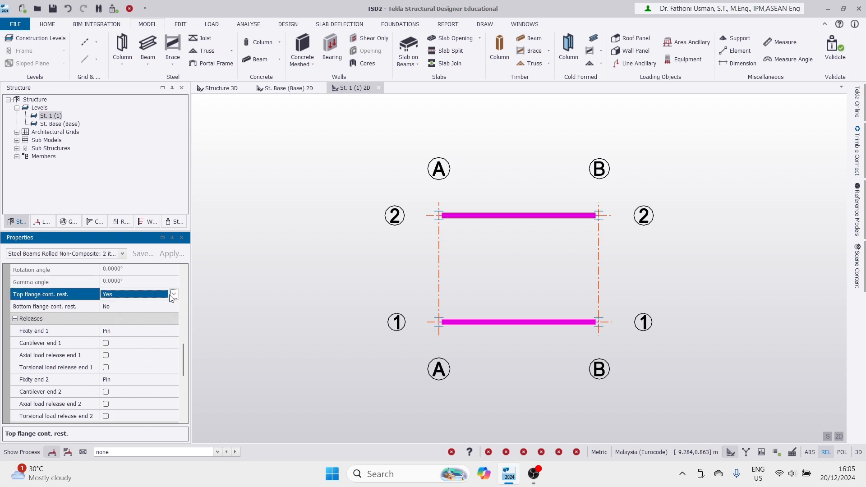
click(173, 294)
click(112, 307)
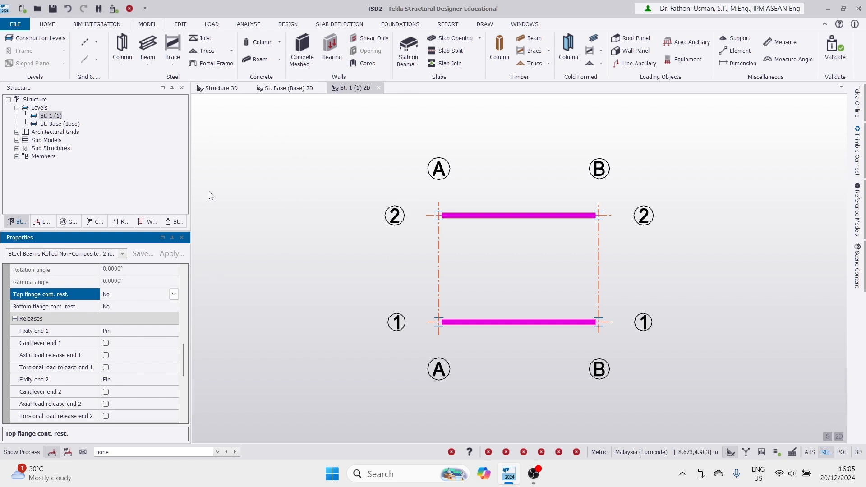
click(225, 194)
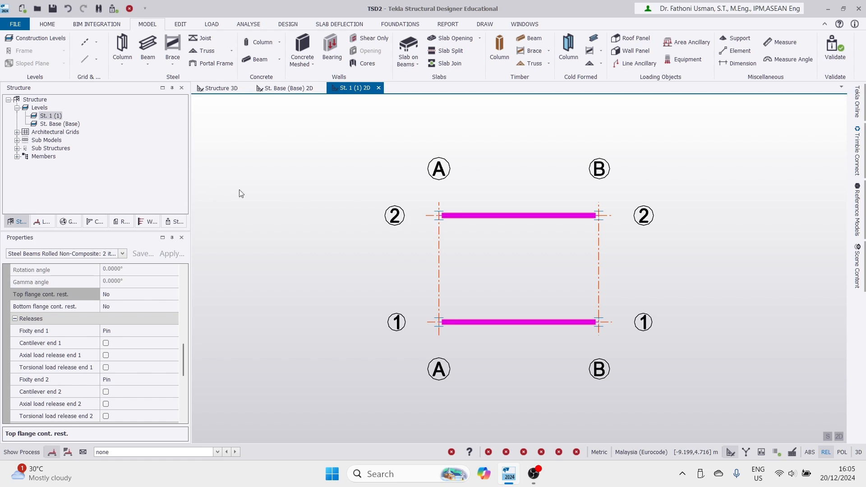
key(Escape)
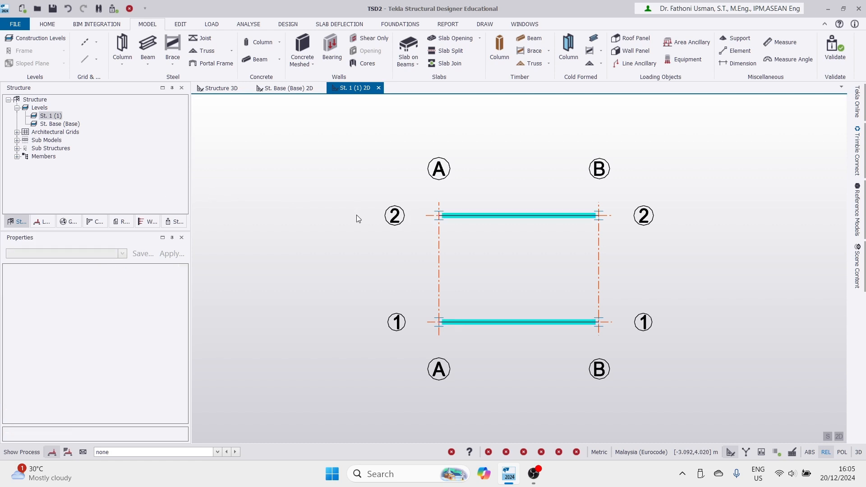
- Start a new steel beam on the St. 1 level plan and set its grade to S275
click(146, 44)
scroll(185, 332, down, 4)
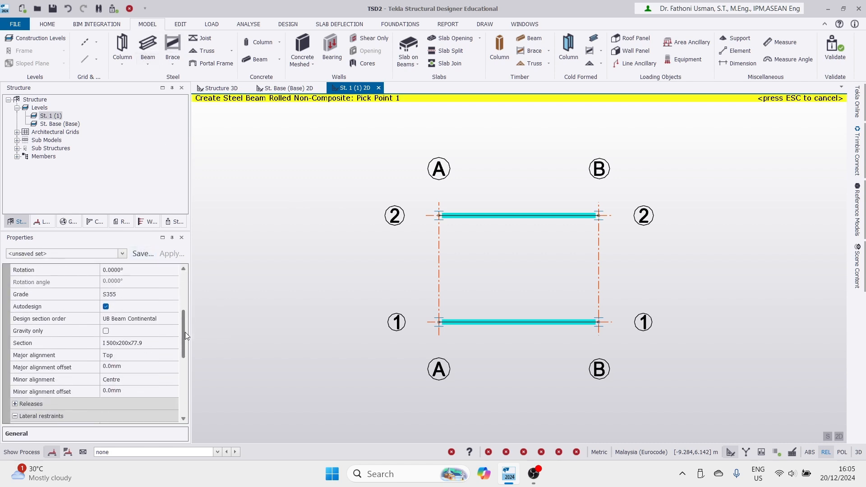
click(144, 298)
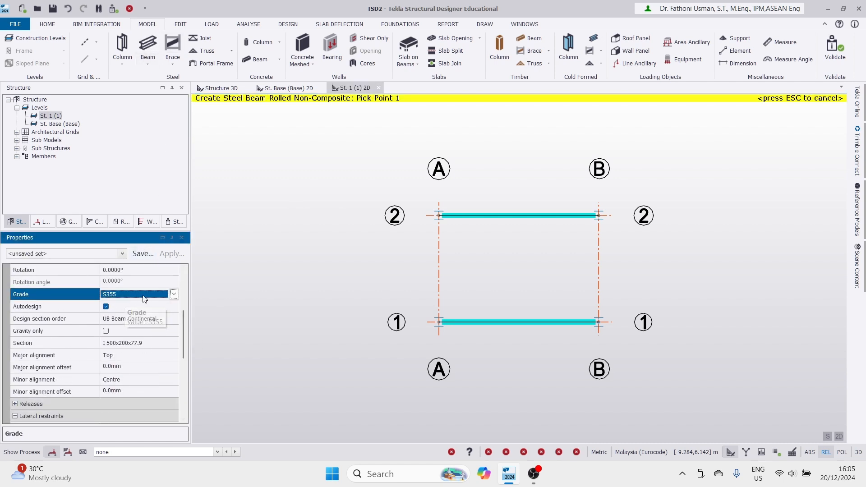
click(174, 295)
click(120, 321)
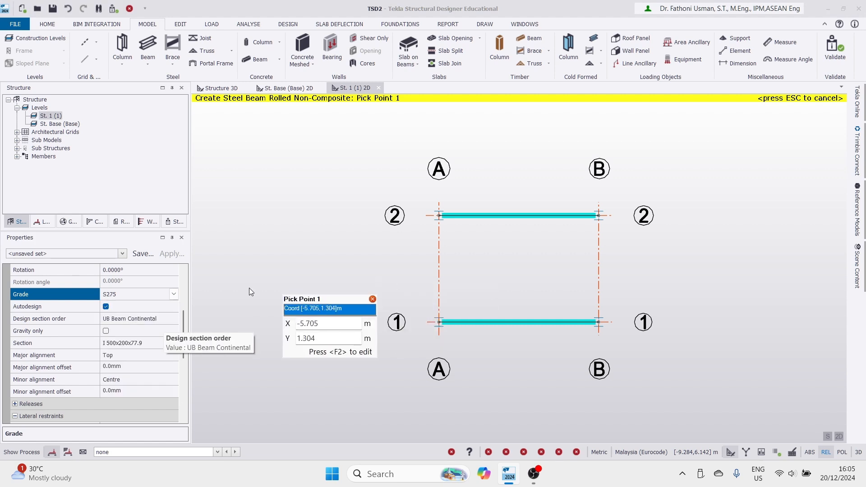
- Review the new beam's end fixity, release and lateral restraint settings
scroll(185, 325, down, 2)
scroll(191, 340, down, 2)
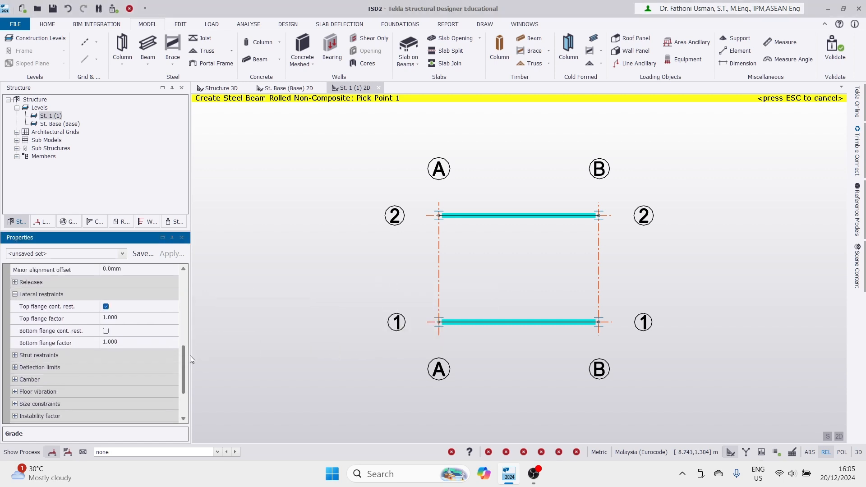
scroll(189, 356, up, 3)
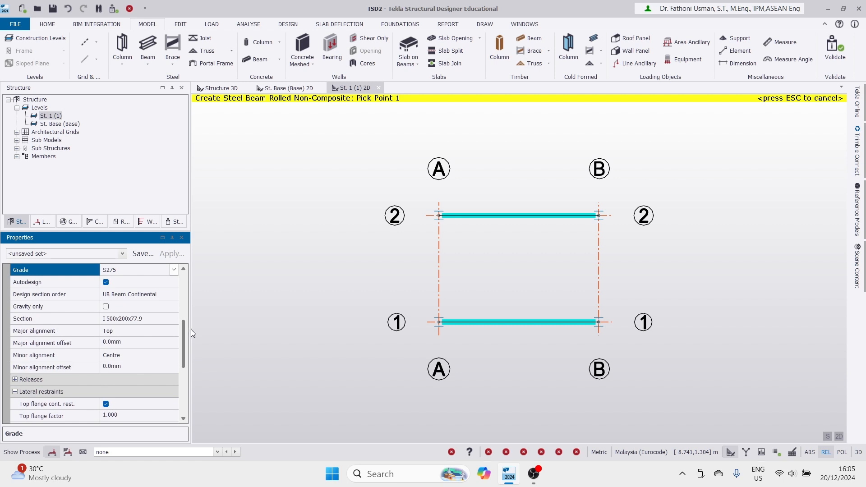
scroll(191, 330, down, 2)
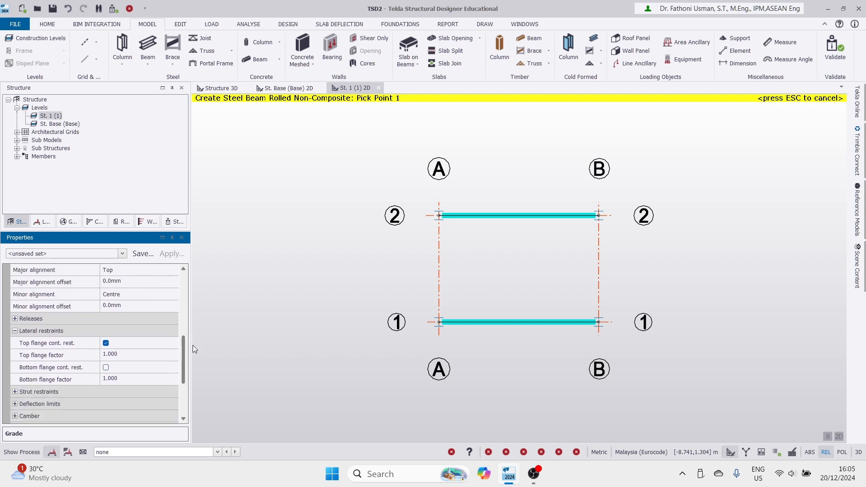
scroll(193, 345, down, 1)
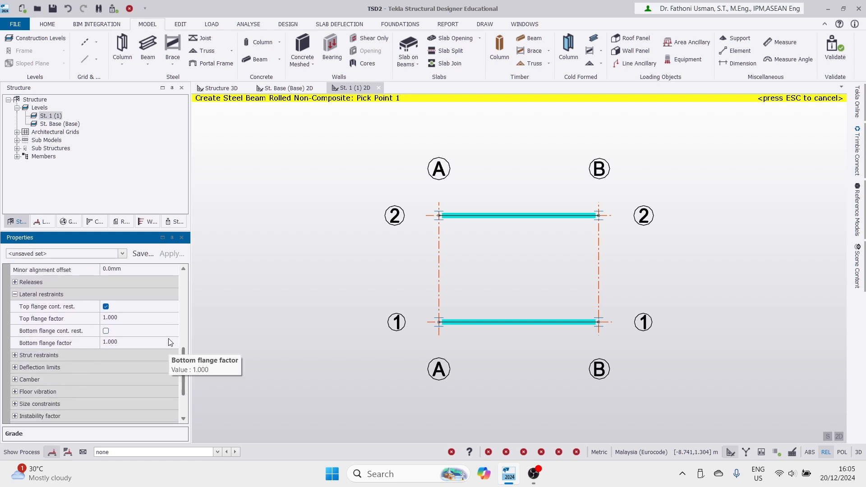
click(15, 282)
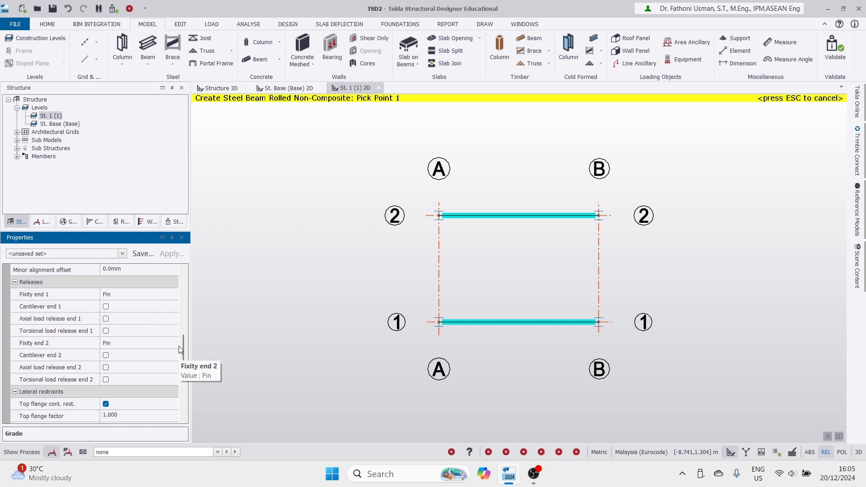
scroll(186, 333, up, 2)
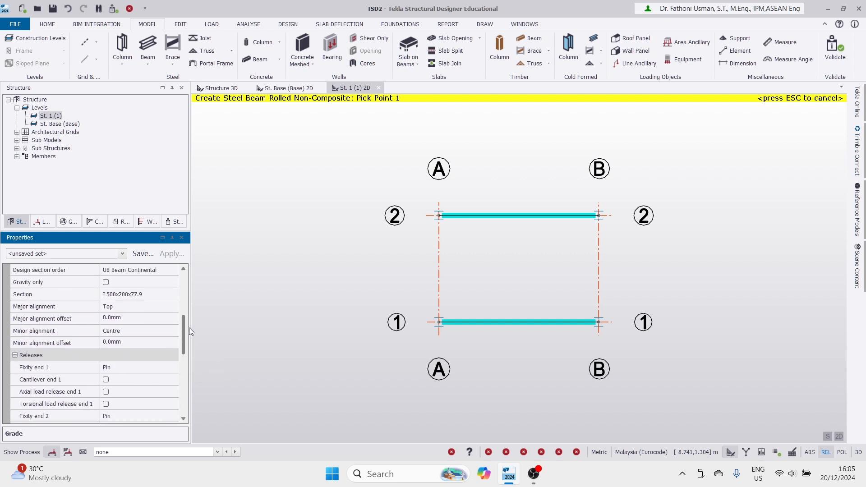
scroll(188, 327, down, 3)
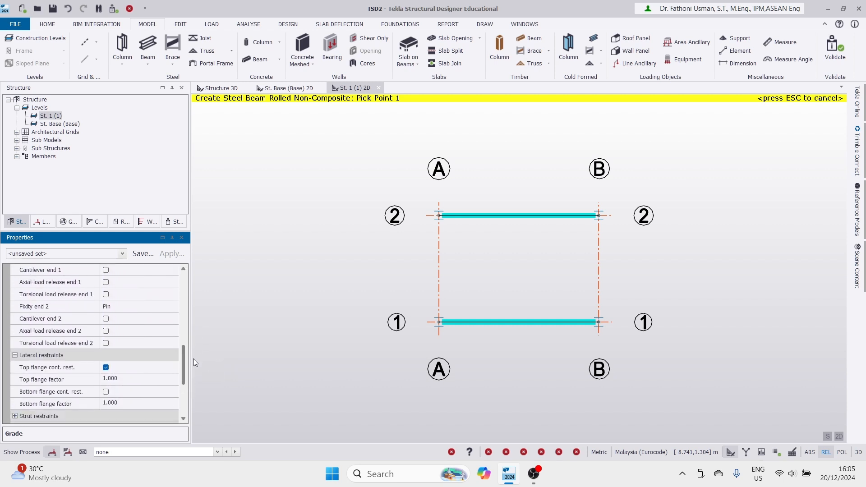
scroll(193, 361, down, 4)
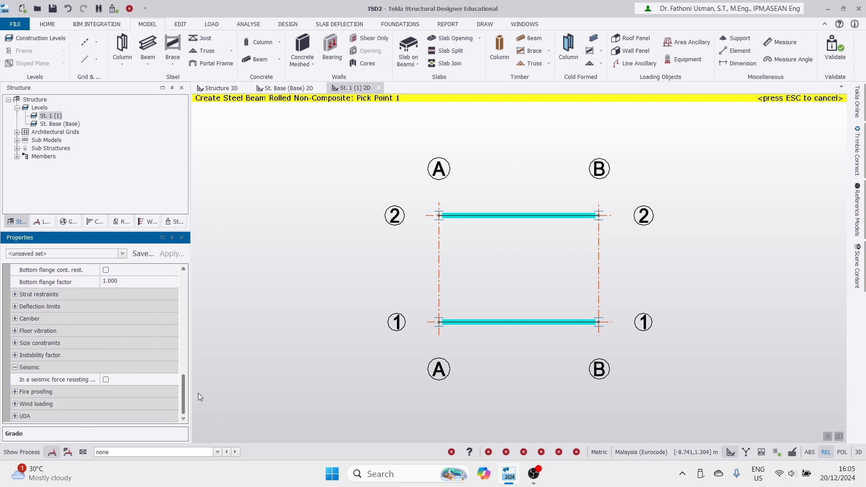
- Turn off the continuous top flange restraint in the new beam's lateral restraints
scroll(199, 379, up, 2)
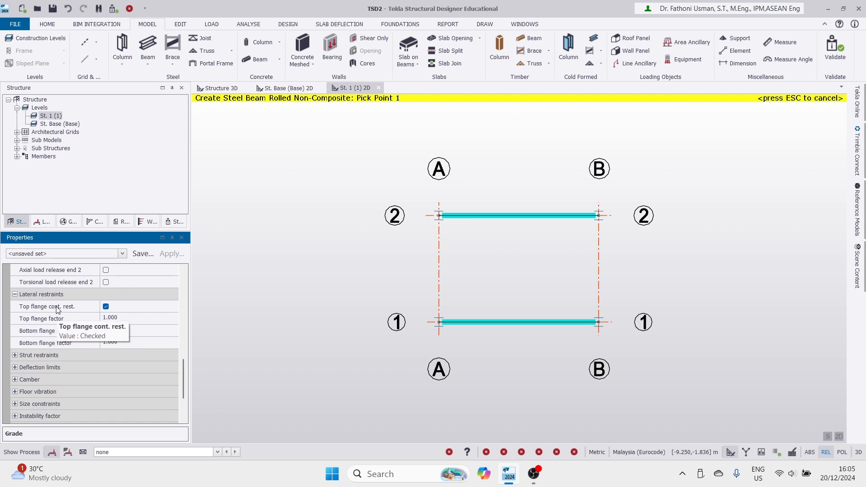
click(107, 308)
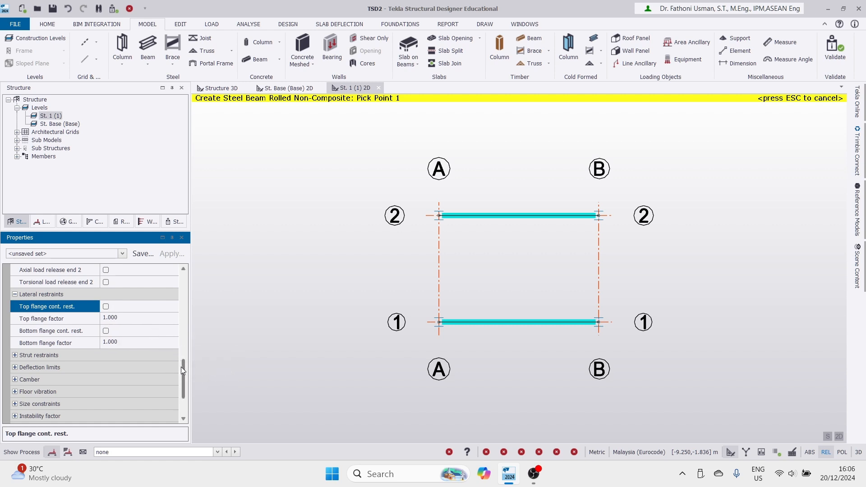
drag(181, 366, 181, 364)
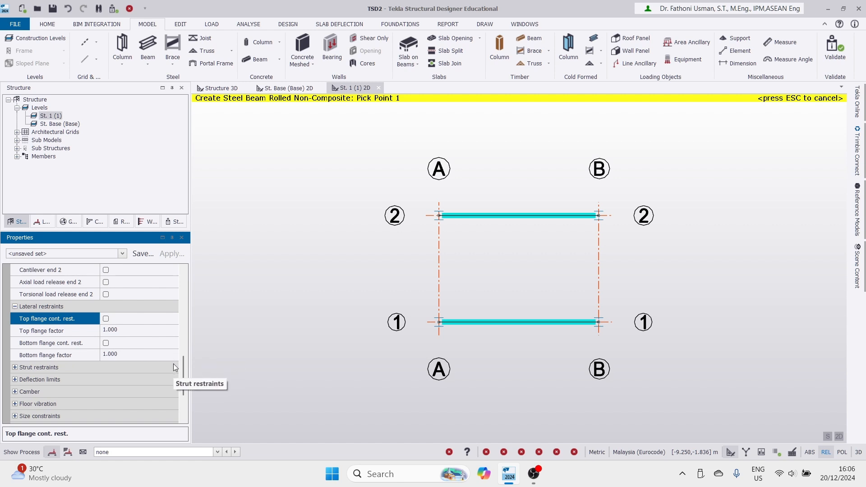
click(15, 307)
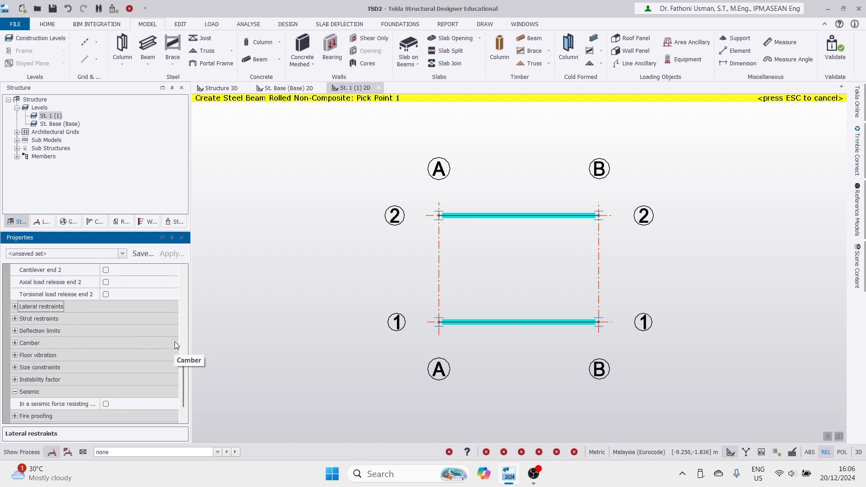
- Examine the new beam's deflection limits for slab load and dead load, and return to its general properties
drag(182, 363, 185, 324)
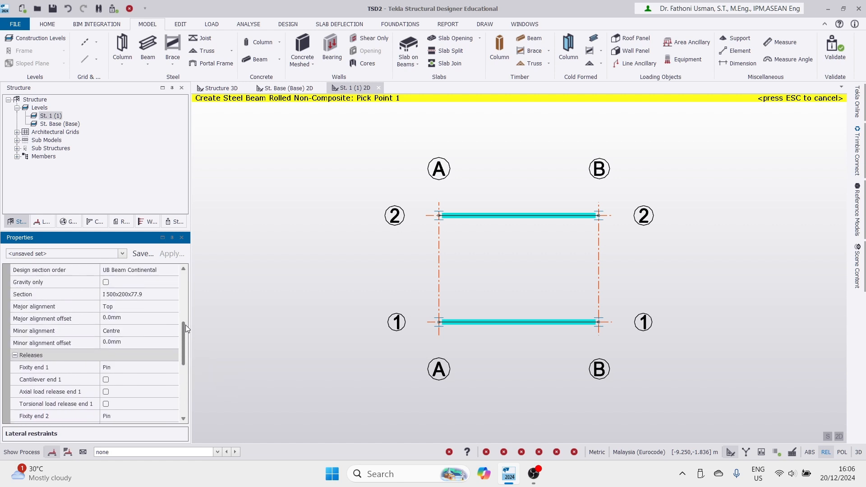
click(15, 356)
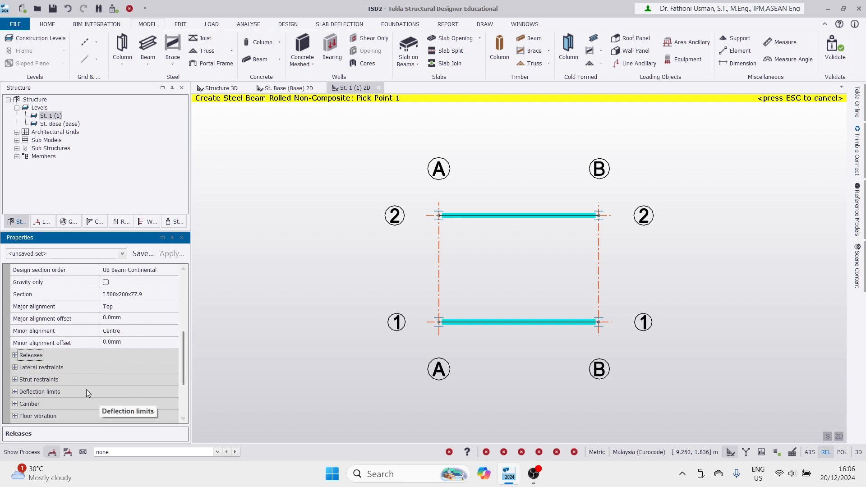
click(27, 392)
click(15, 392)
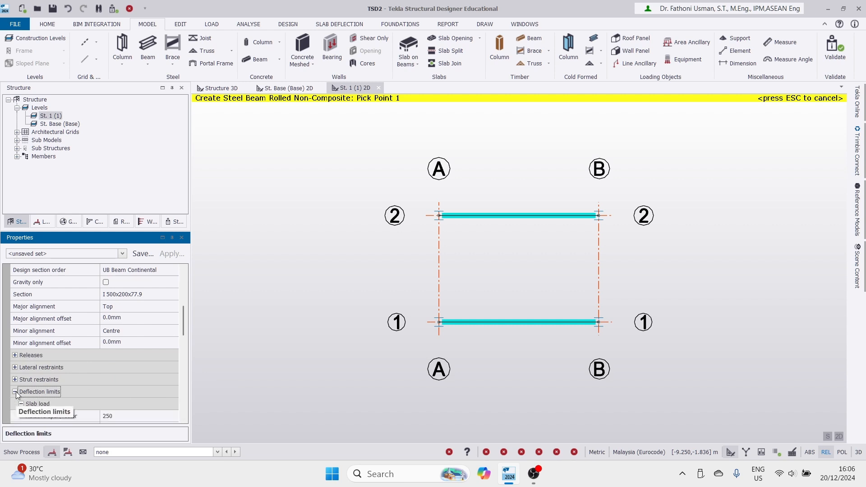
scroll(52, 396, down, 2)
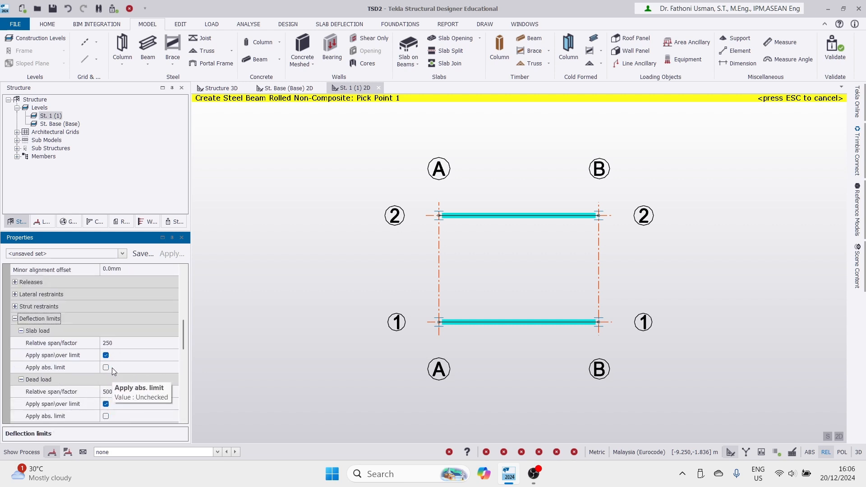
scroll(112, 370, down, 1)
click(14, 283)
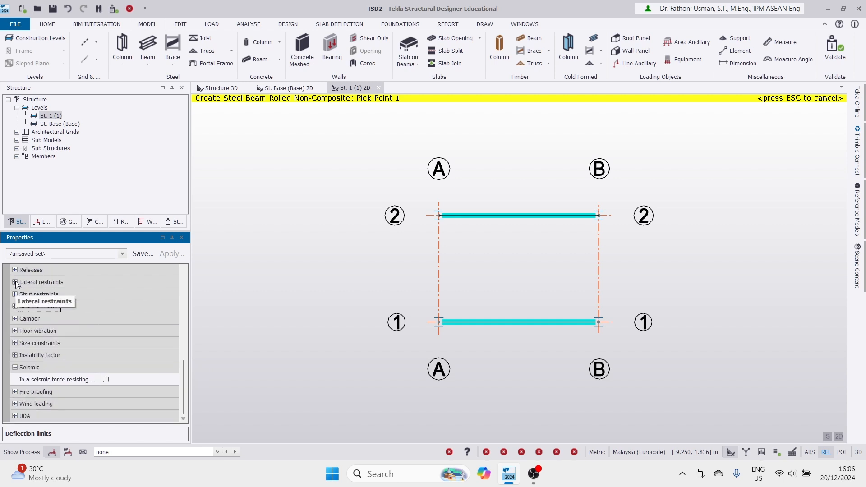
drag(183, 378, 185, 321)
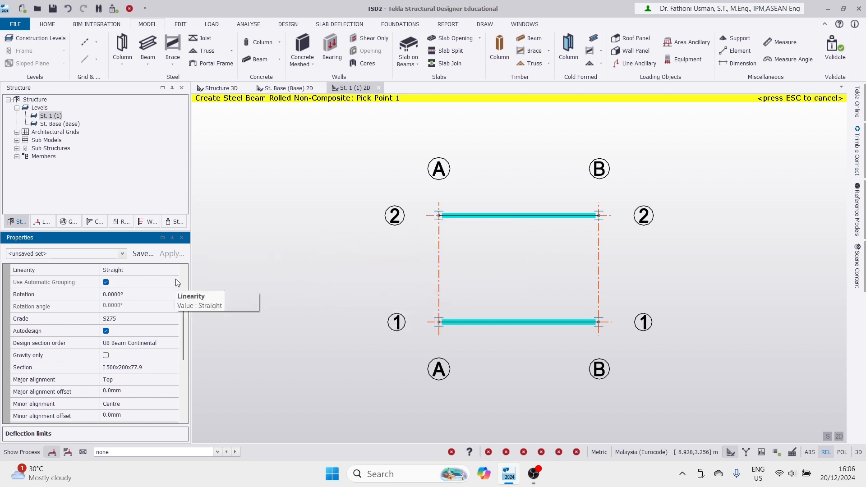
- Set the new steel beam's section to I 400x200x56.1 and close the section catalogue without selecting another
click(163, 368)
click(173, 368)
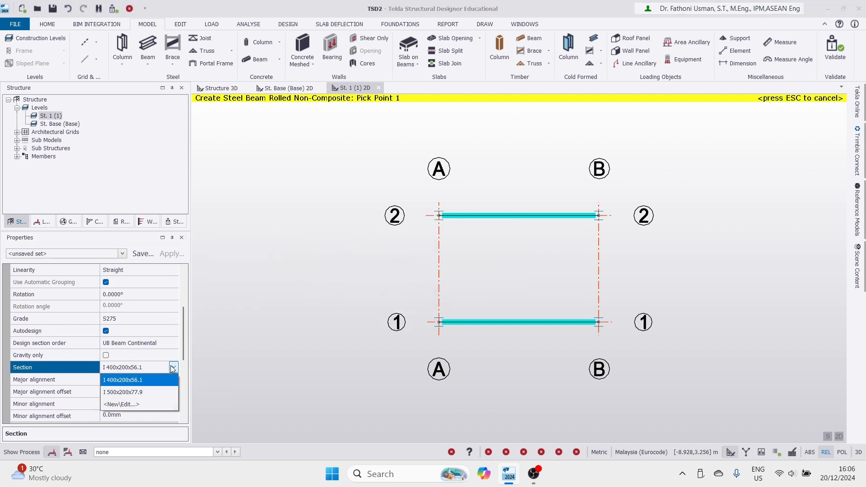
click(136, 404)
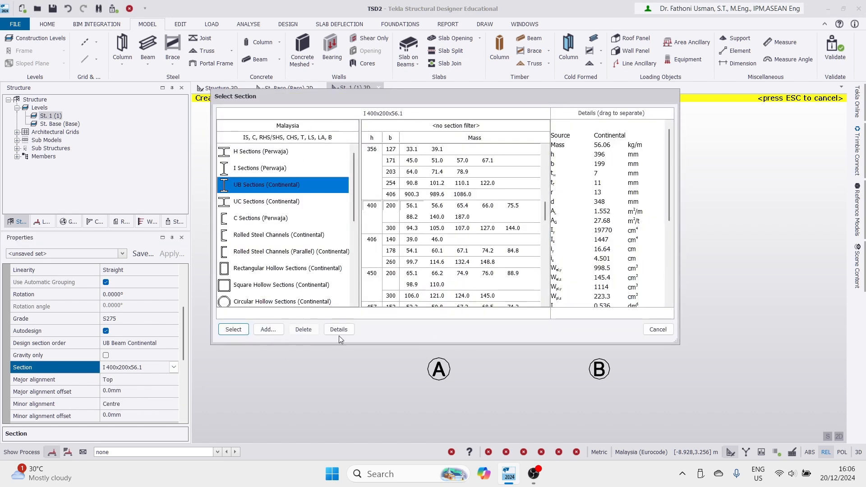
click(658, 330)
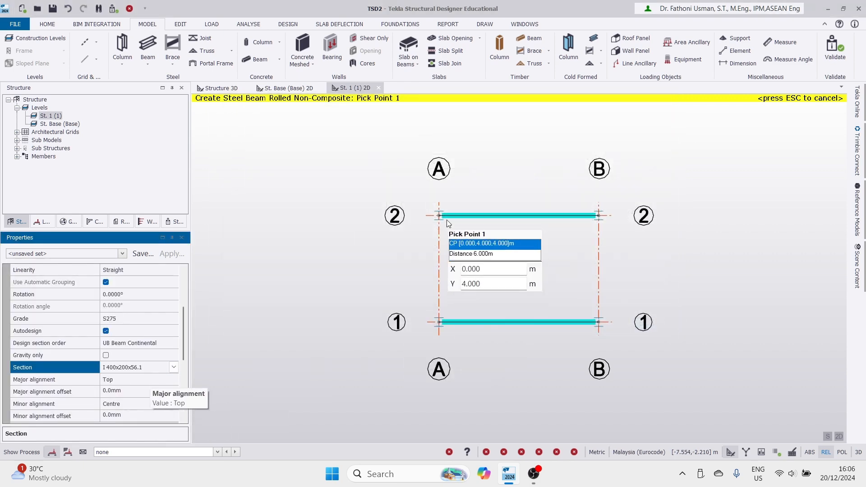
- Draw steel beams along gridlines A and B between gridlines 2 and 1, and end the beam command
click(439, 216)
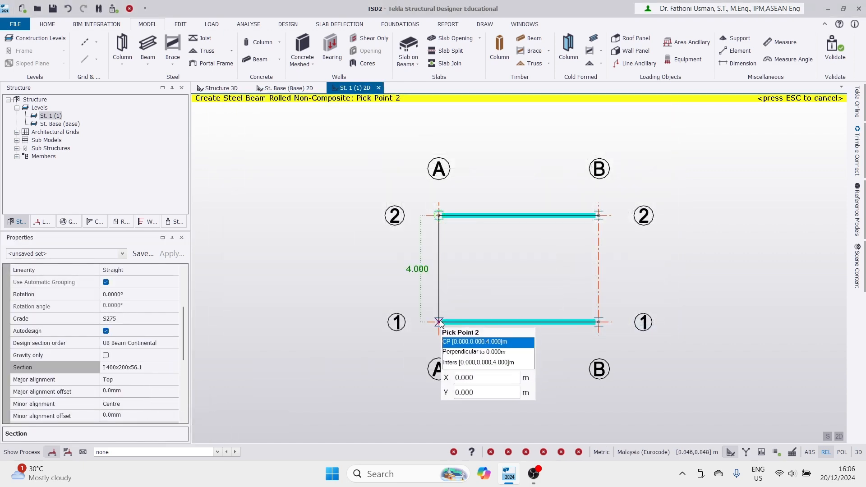
click(439, 322)
click(598, 216)
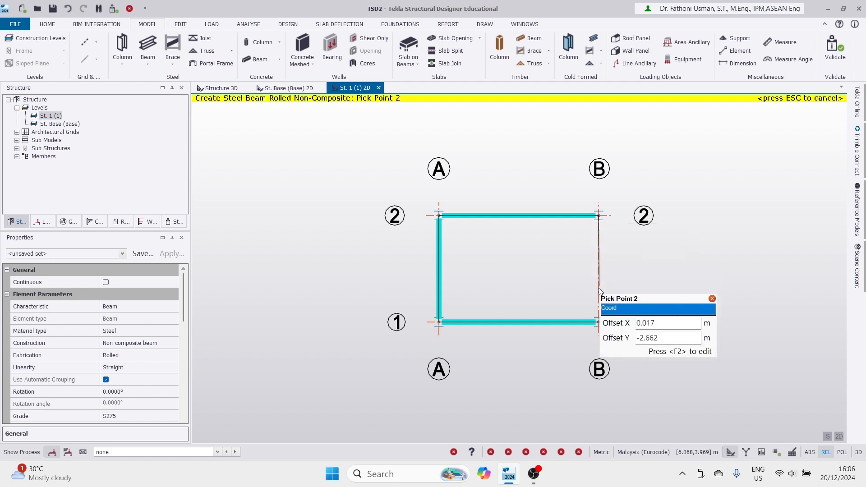
click(598, 322)
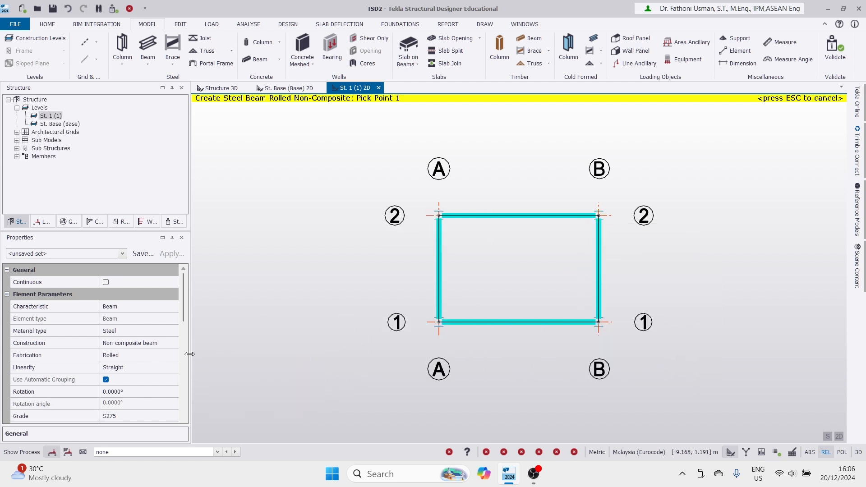
key(Escape)
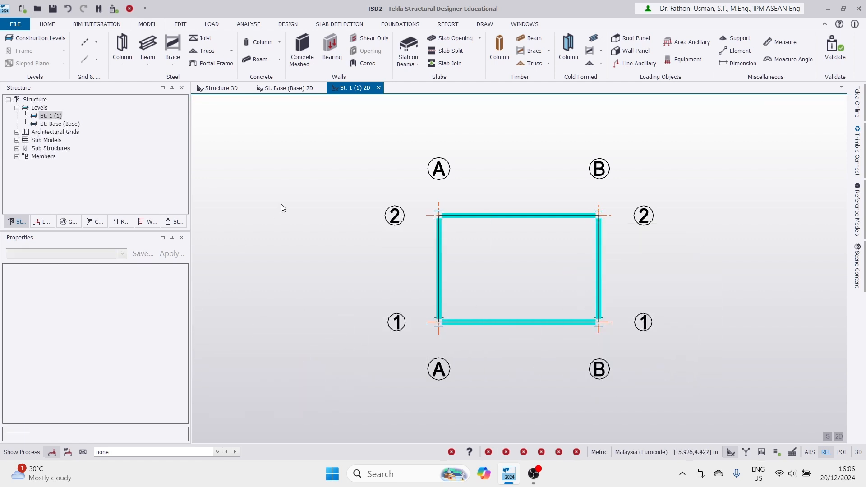
- Review the span, flange restraint and torsion properties of the two beams along gridlines 1 and 2
click(482, 216)
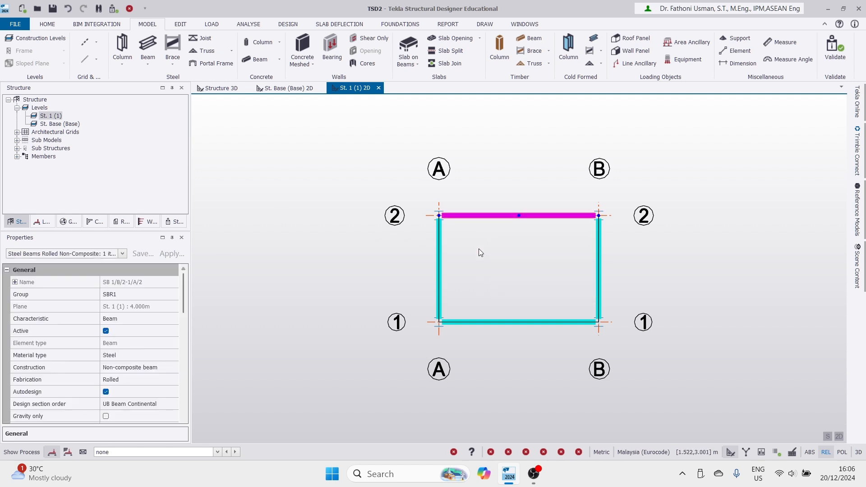
ctrl+click(484, 324)
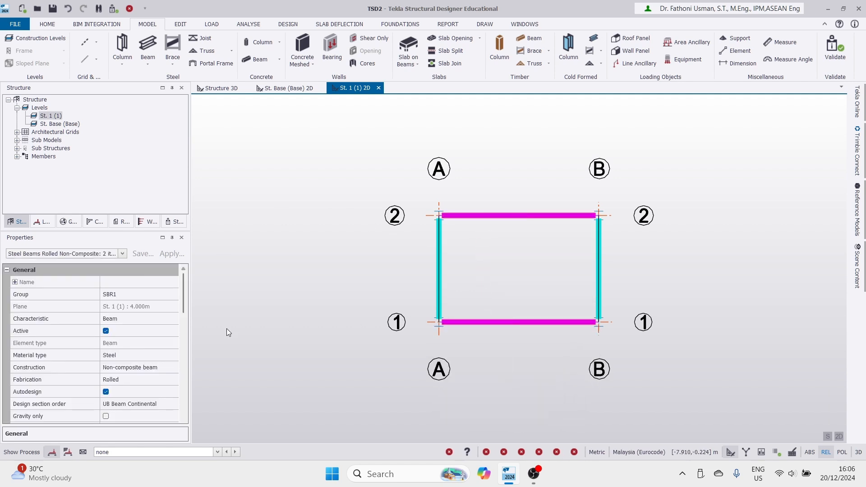
drag(183, 297, 180, 367)
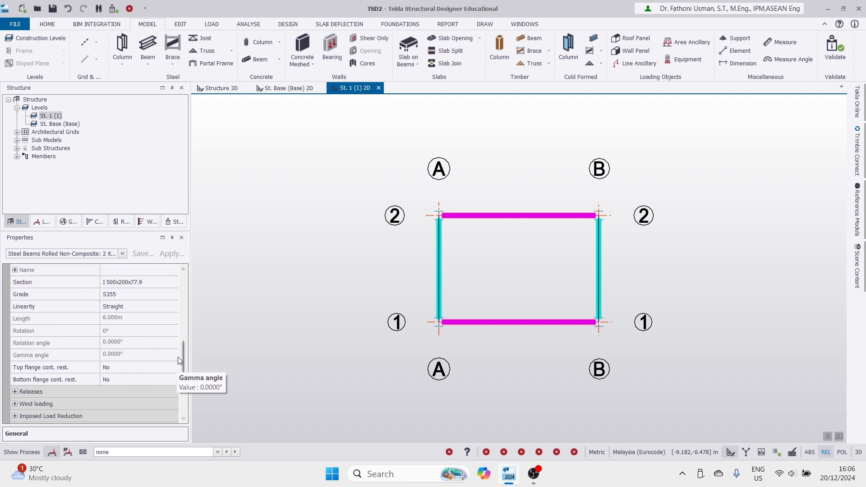
scroll(181, 358, down, 1)
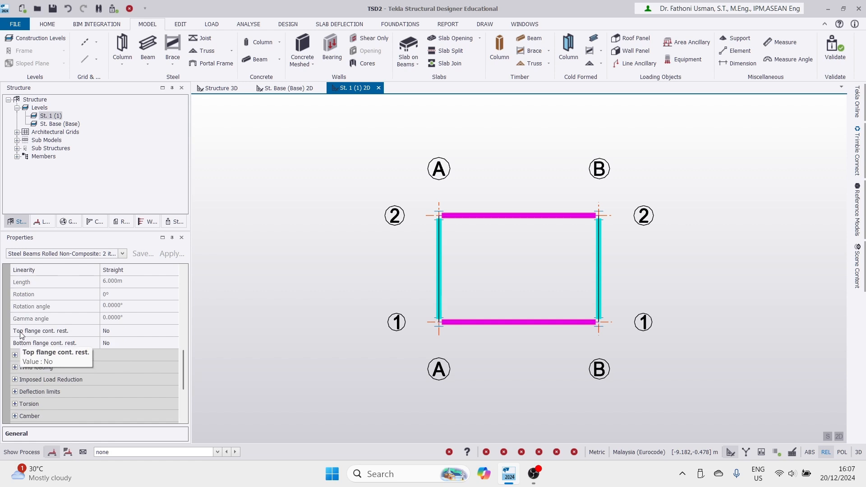
drag(184, 374, 183, 395)
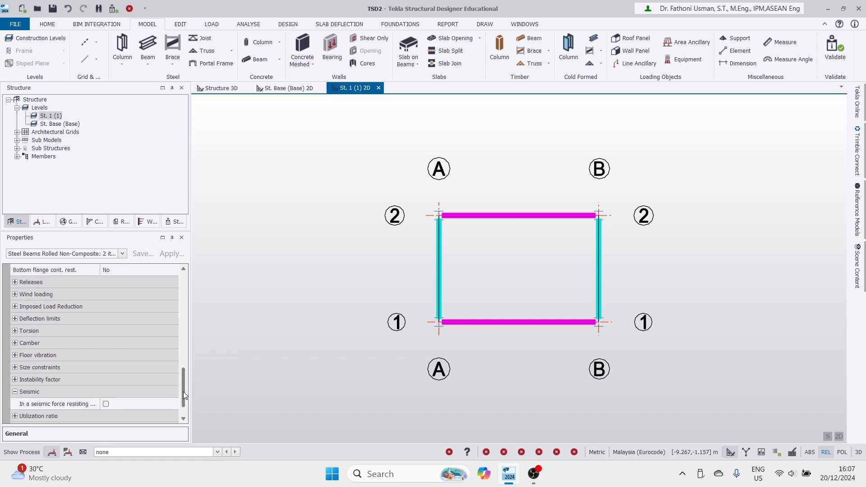
click(15, 330)
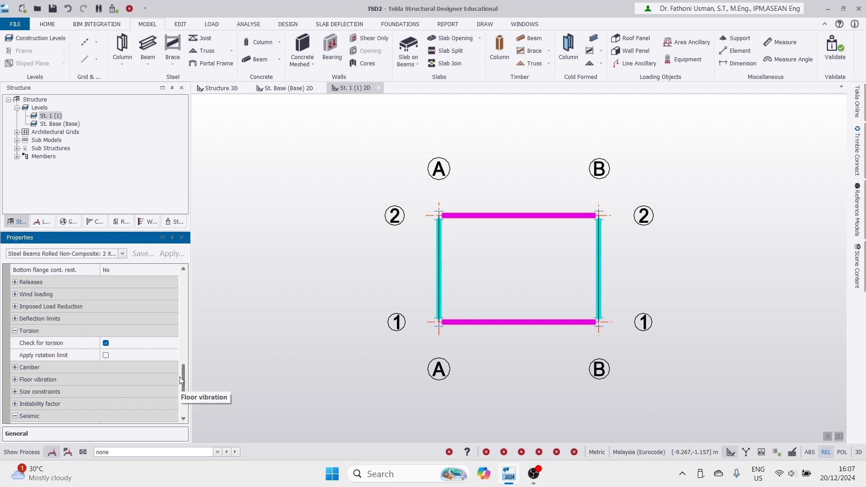
drag(179, 377, 188, 308)
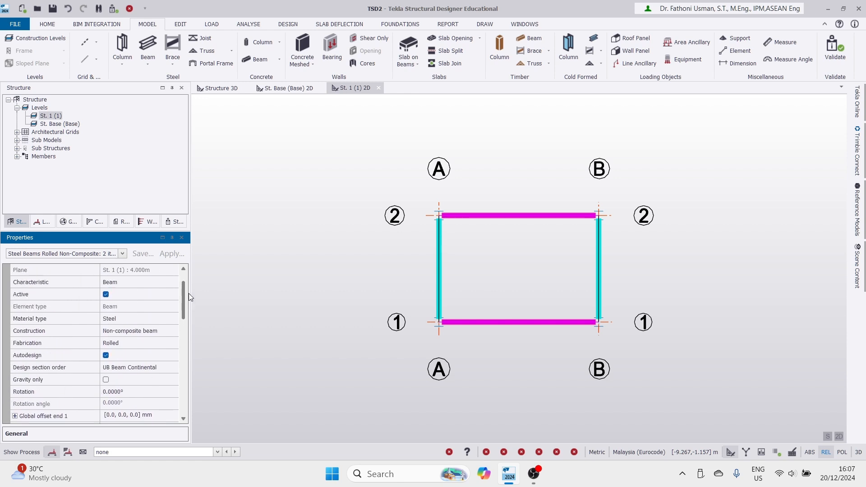
scroll(189, 297, up, 1)
scroll(189, 293, up, 2)
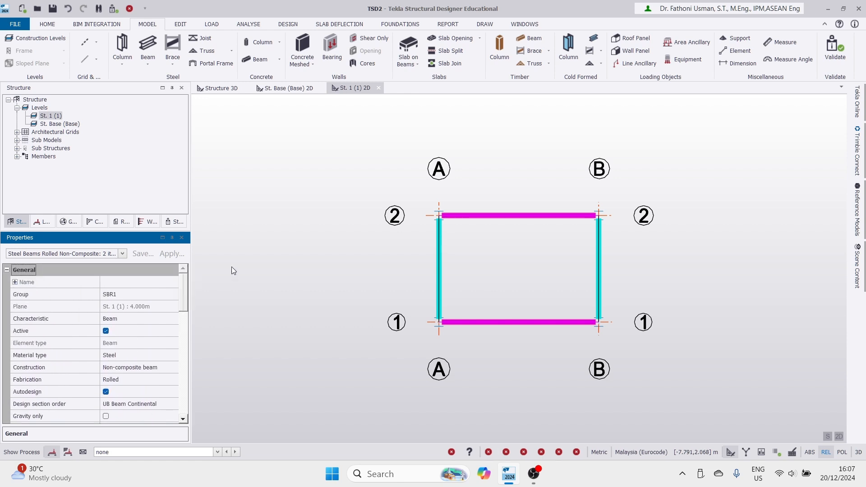
click(225, 246)
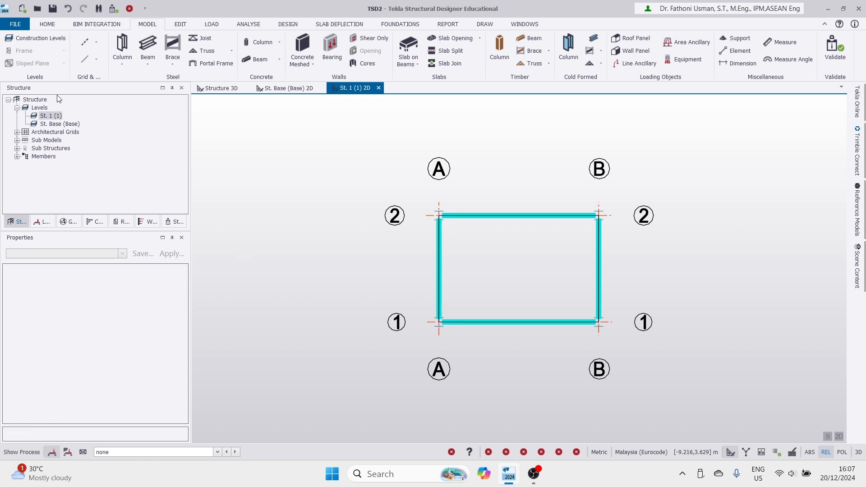
- Start creating infill beams on the St. 1 plan and set their number to 2
click(148, 46)
click(148, 46)
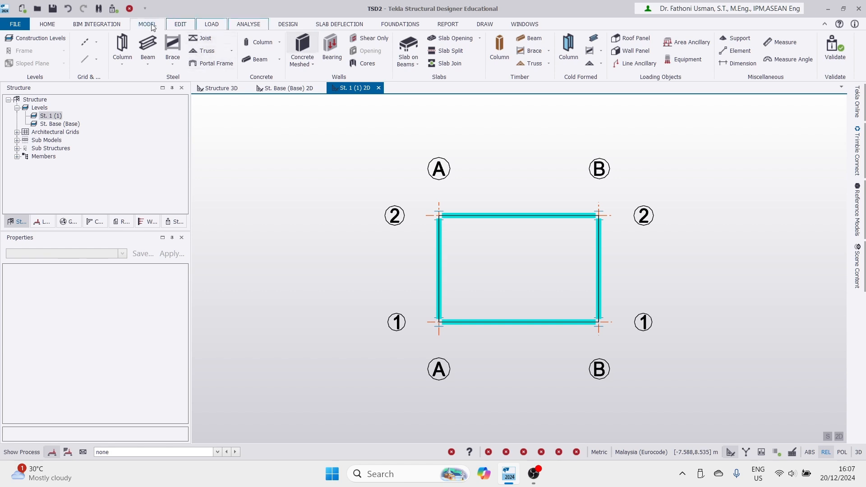
click(179, 25)
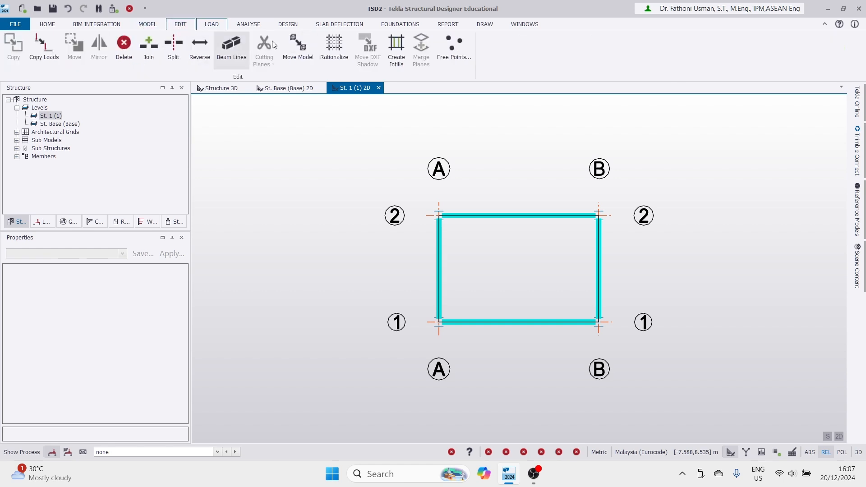
click(397, 48)
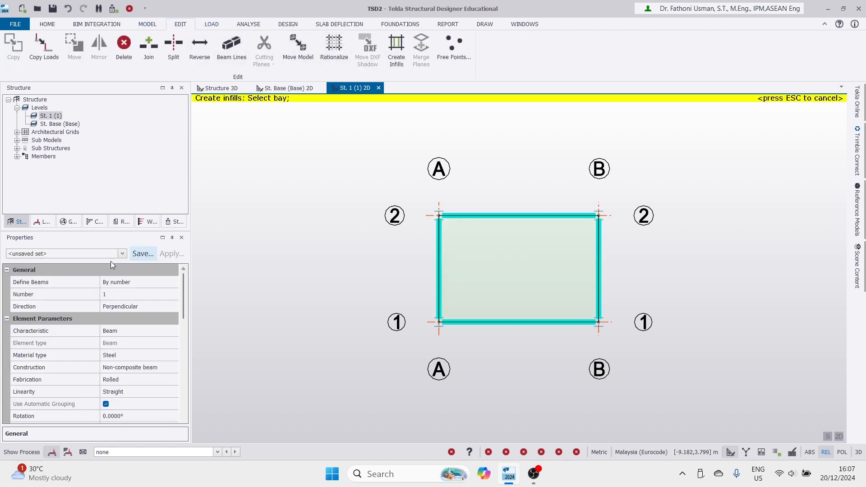
click(123, 295)
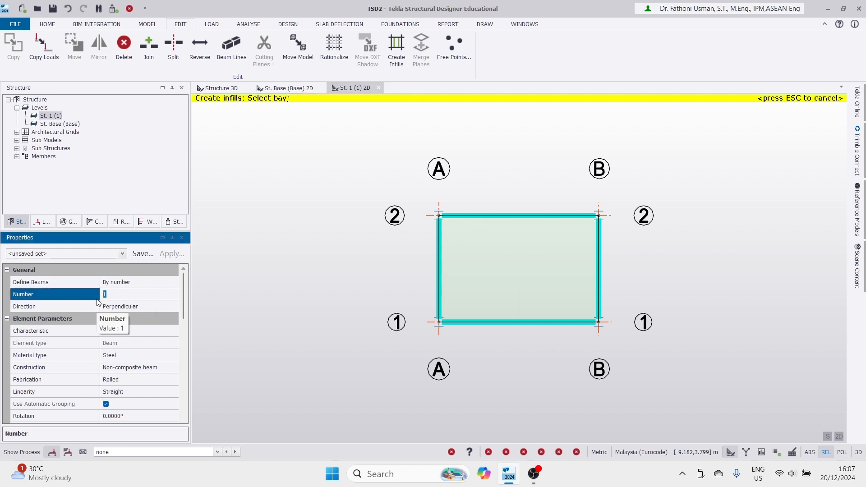
text(2)
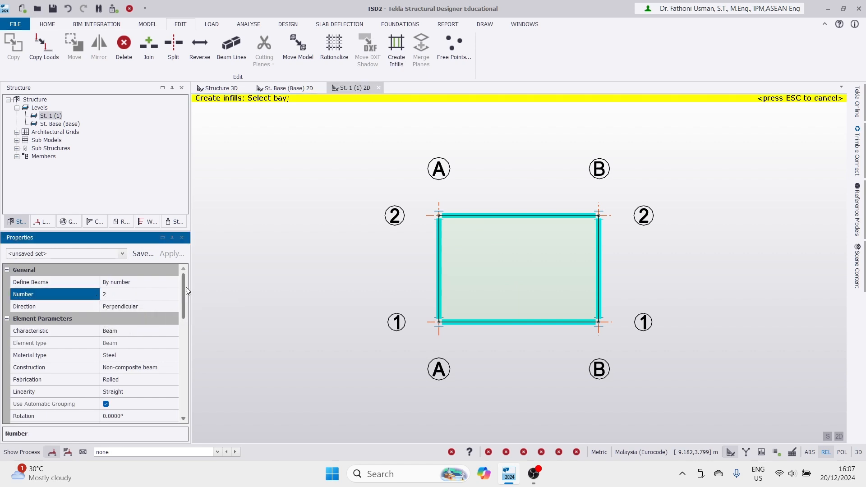
- Turn off autodesign for the infill beams
scroll(182, 301, down, 2)
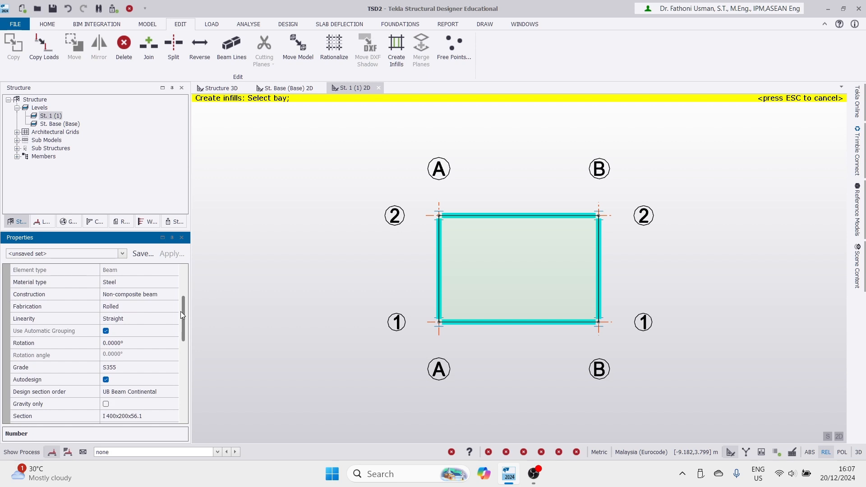
scroll(181, 313, down, 2)
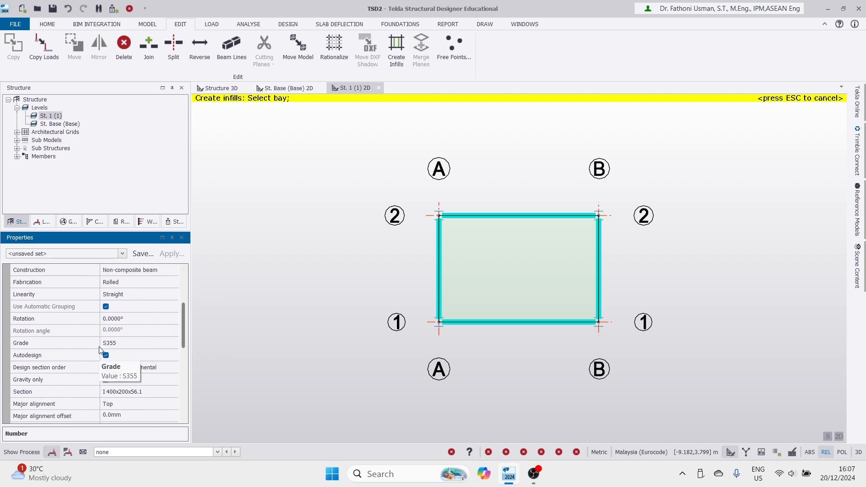
click(105, 355)
- Set the infill section to UB Continental I 300x150x25.0 and place the infill beams in the bay between grids A–B and 1–2
drag(182, 323, 182, 360)
click(160, 270)
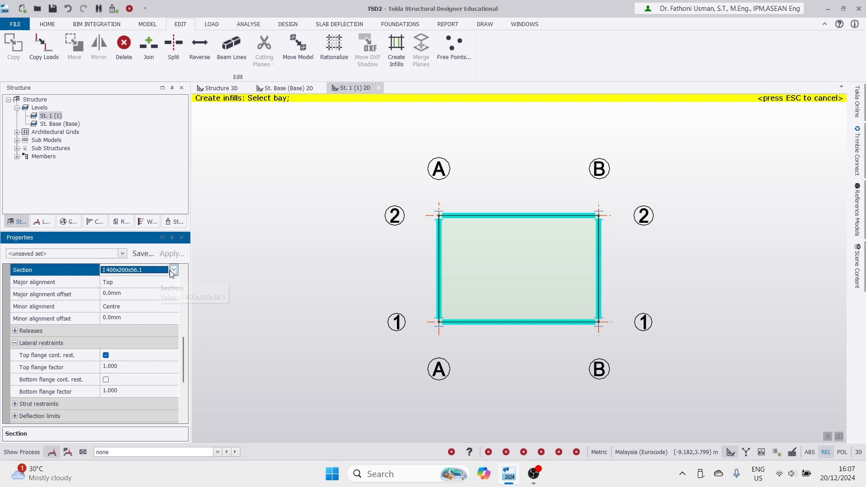
click(174, 270)
click(131, 310)
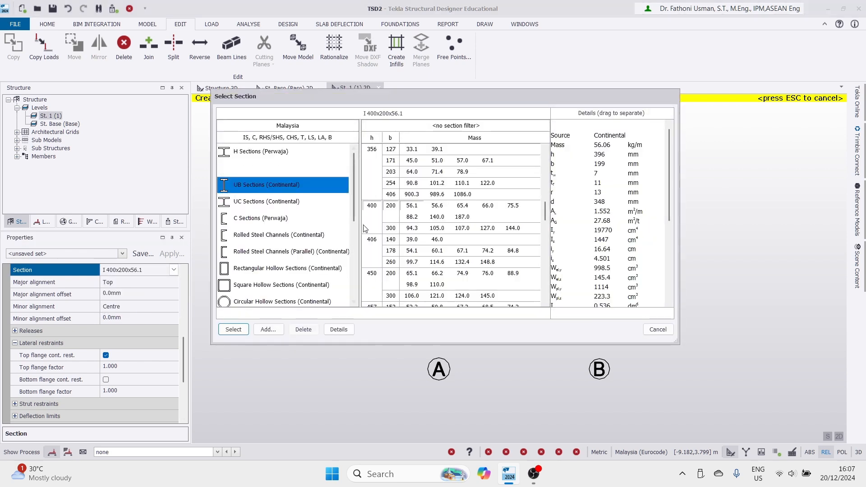
scroll(378, 191, up, 1)
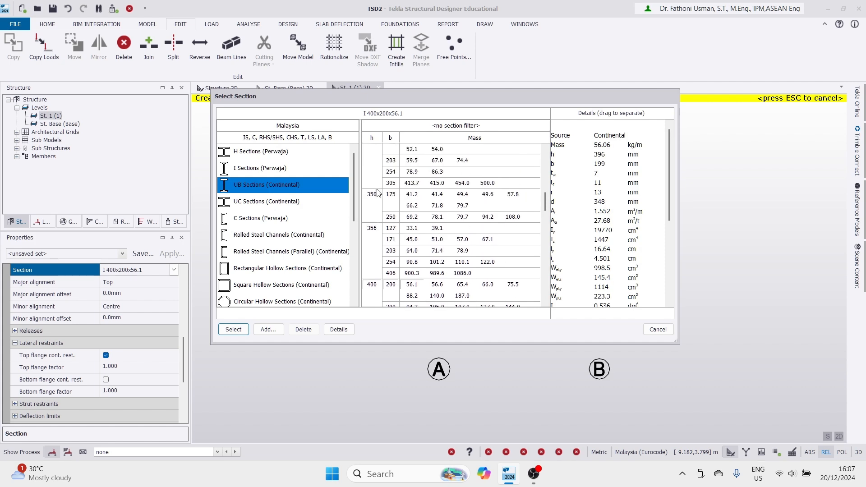
scroll(385, 194, up, 2)
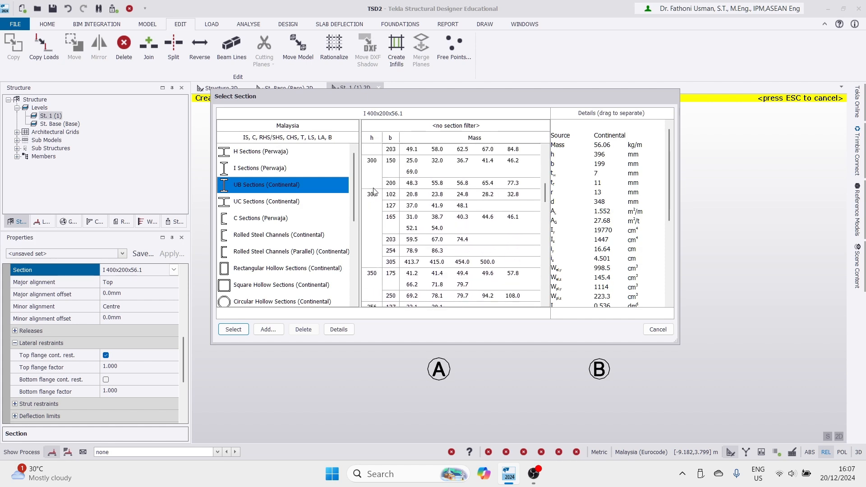
click(393, 163)
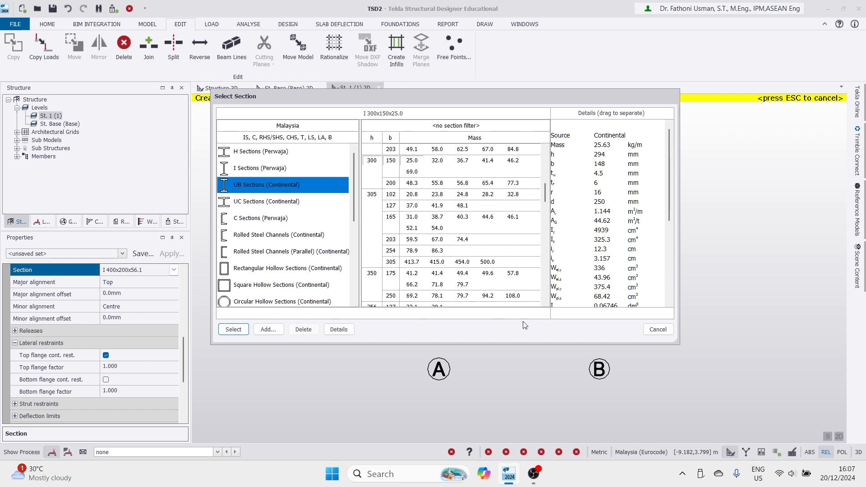
click(233, 330)
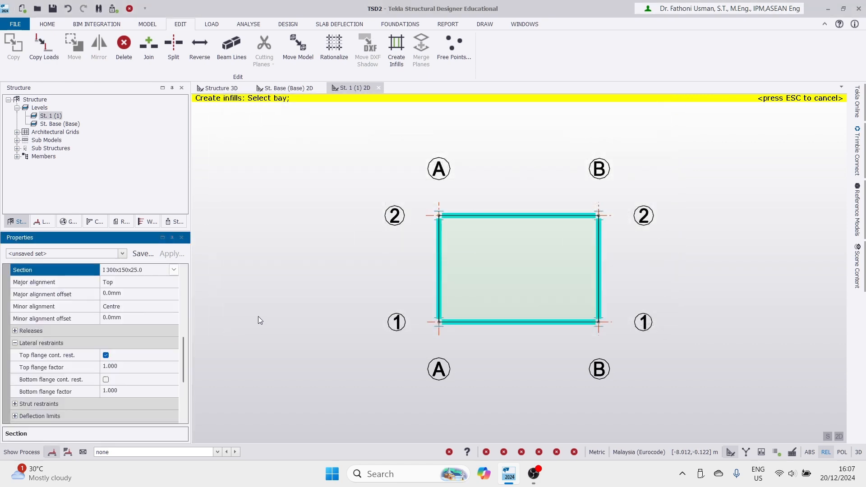
click(507, 250)
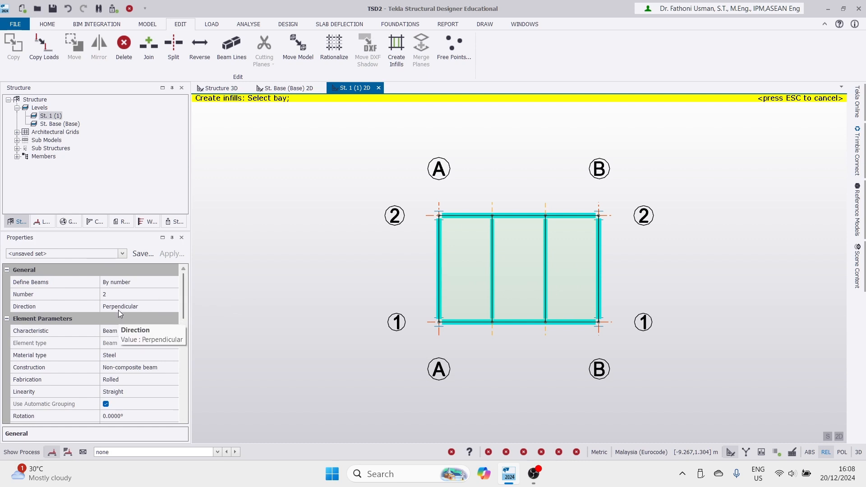
key(Escape)
- Select both infill beams and set their grade to S275
click(493, 270)
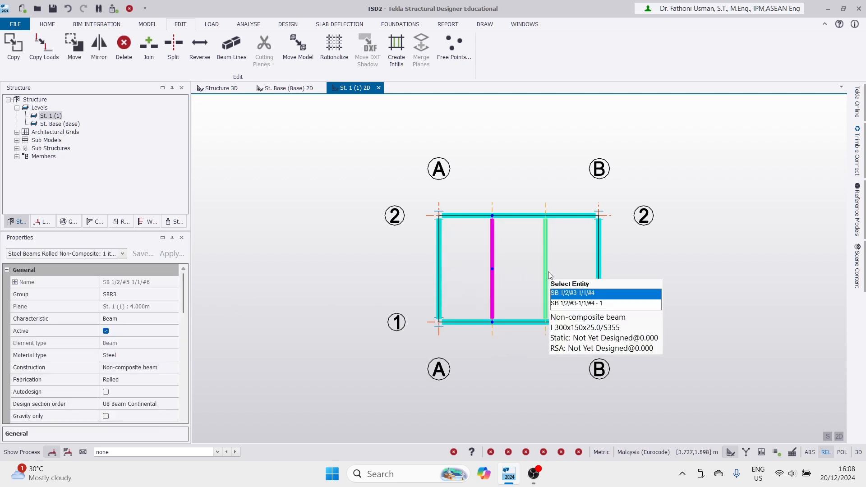
ctrl+click(546, 272)
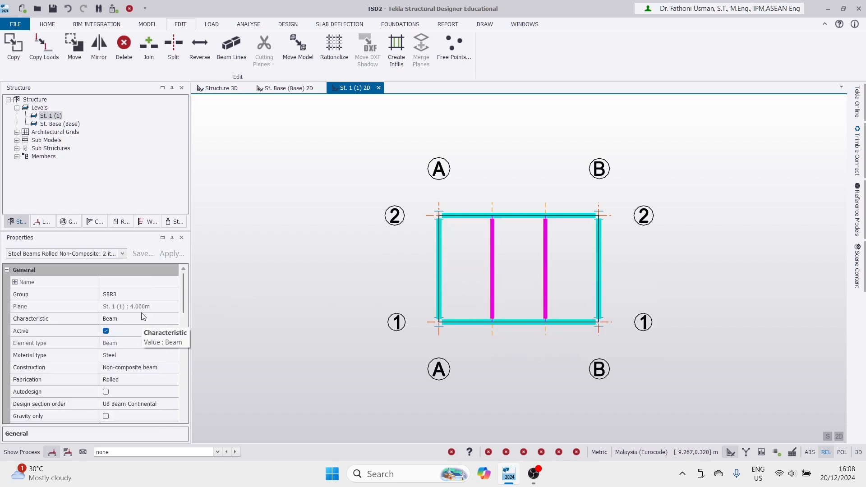
drag(184, 294, 181, 345)
click(130, 356)
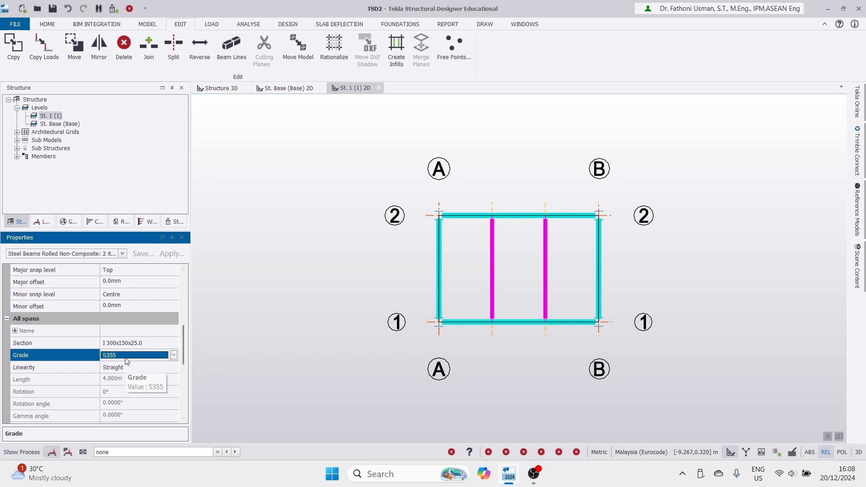
click(173, 356)
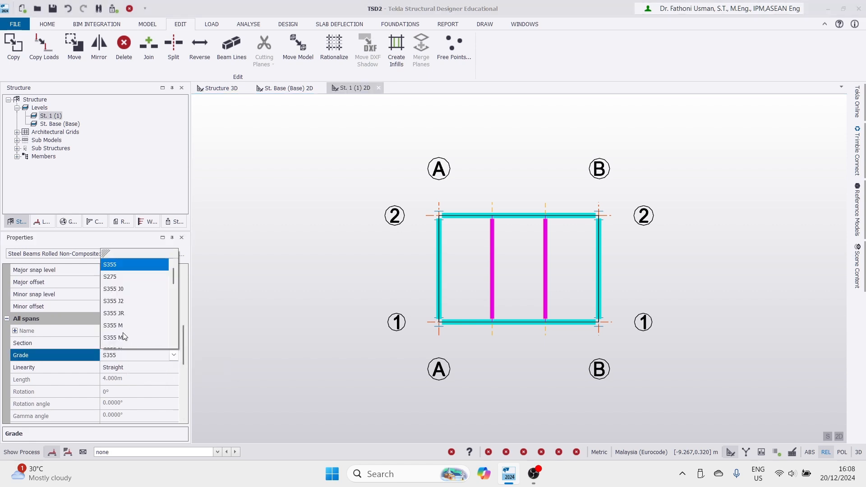
click(113, 276)
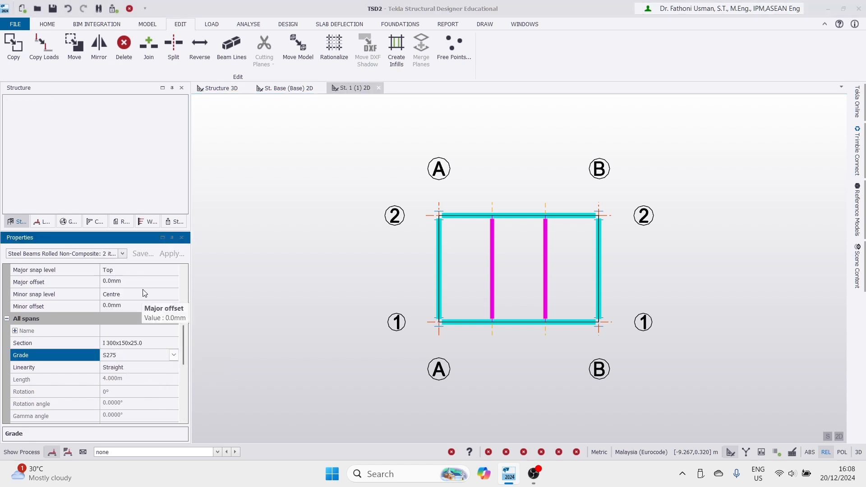
- Review the properties of both infill beams, including their autodesign setting, grade and top and bottom flange restraints
click(214, 333)
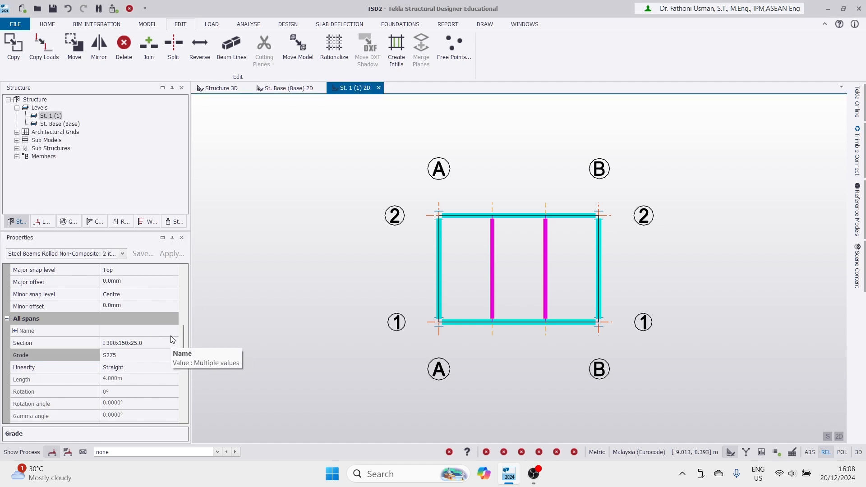
drag(182, 343, 181, 313)
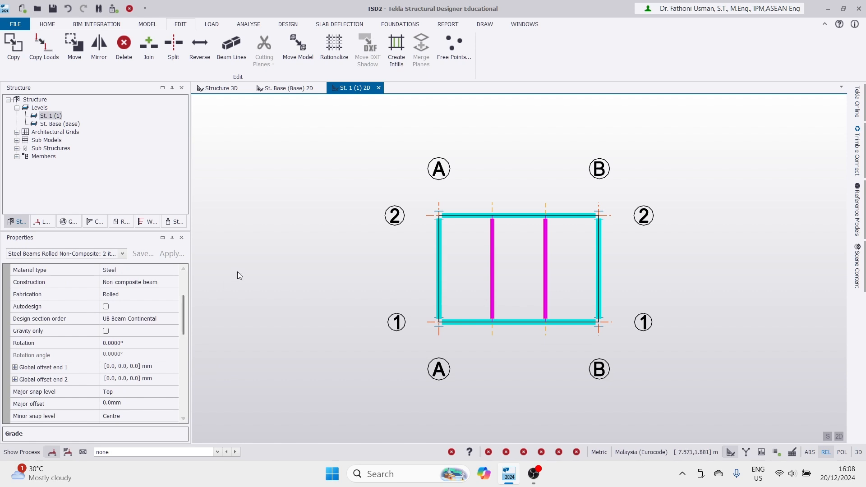
click(303, 269)
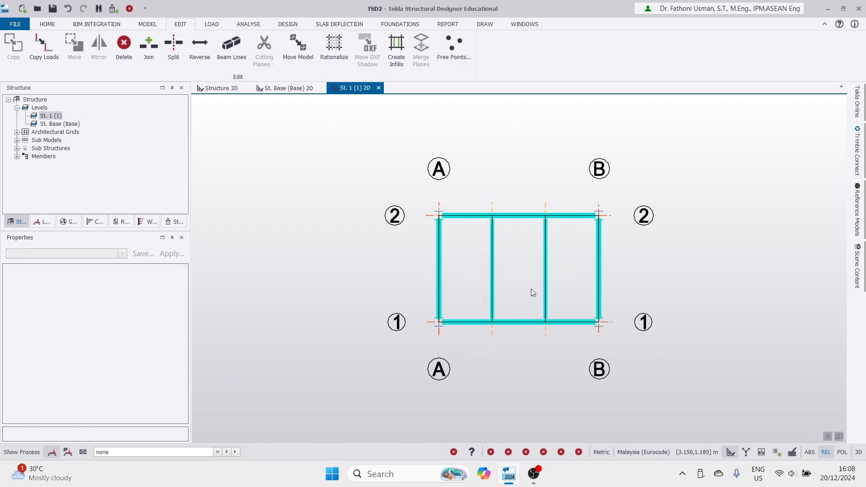
drag(467, 285, 448, 282)
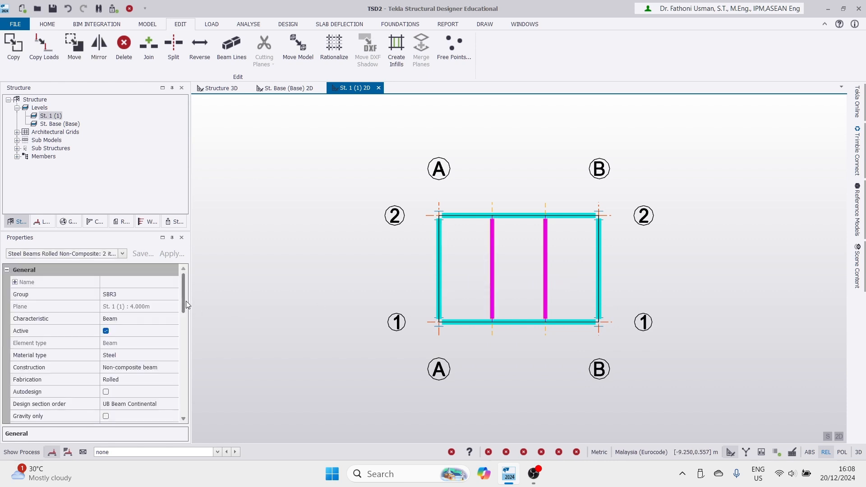
drag(183, 305, 177, 370)
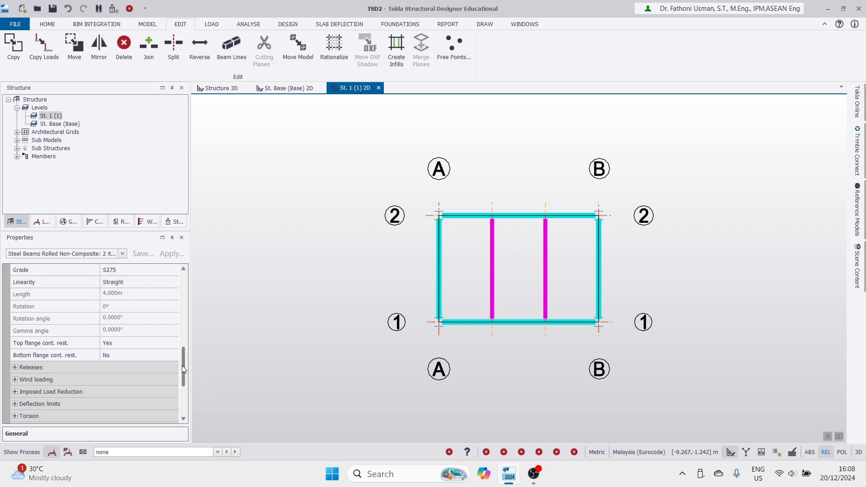
scroll(182, 363, down, 2)
scroll(185, 374, down, 2)
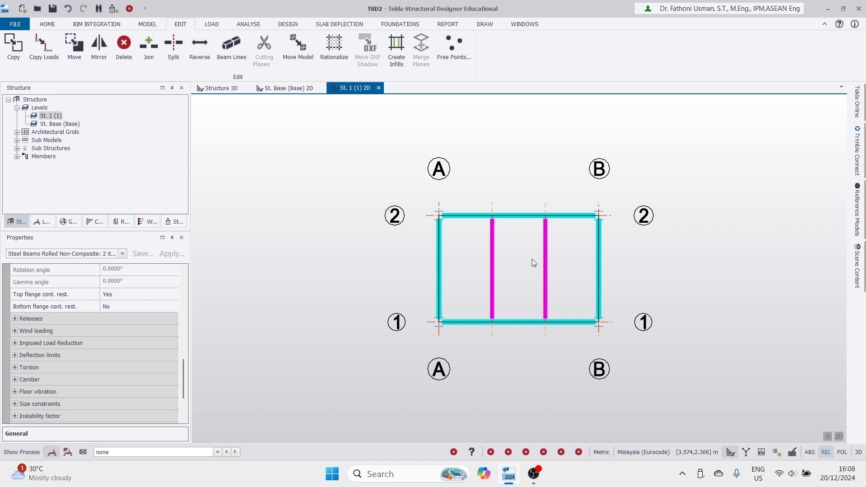
- Turn off autodesign for the four perimeter beams on the St. 1 plan and check their flange restraints
click(448, 269)
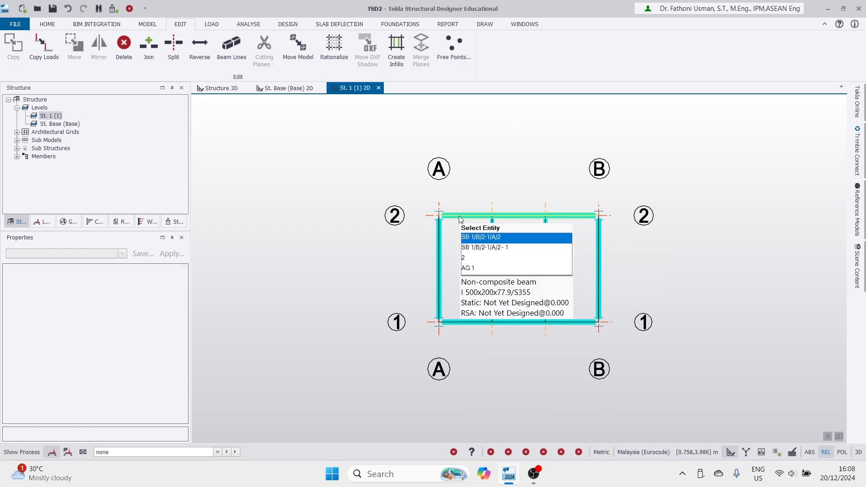
click(456, 215)
click(469, 323)
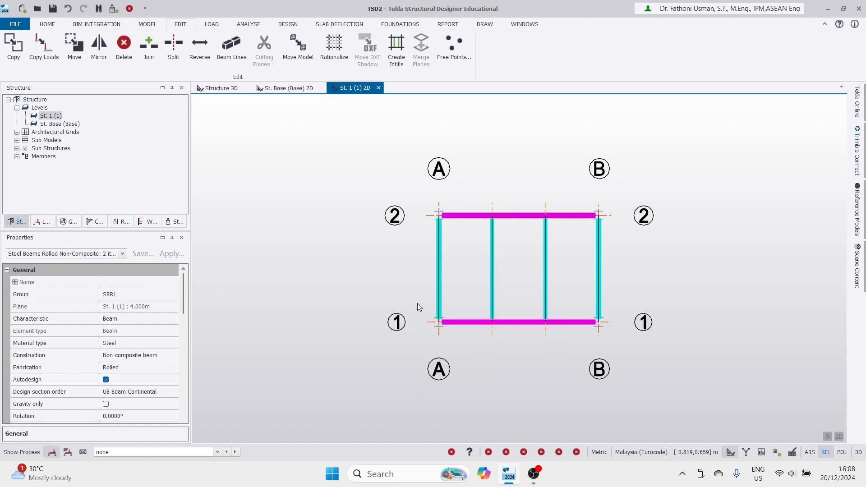
click(442, 273)
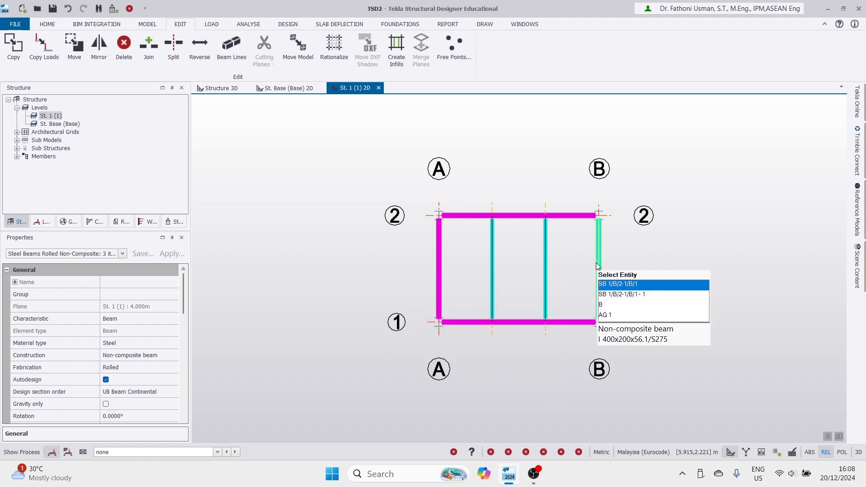
click(597, 263)
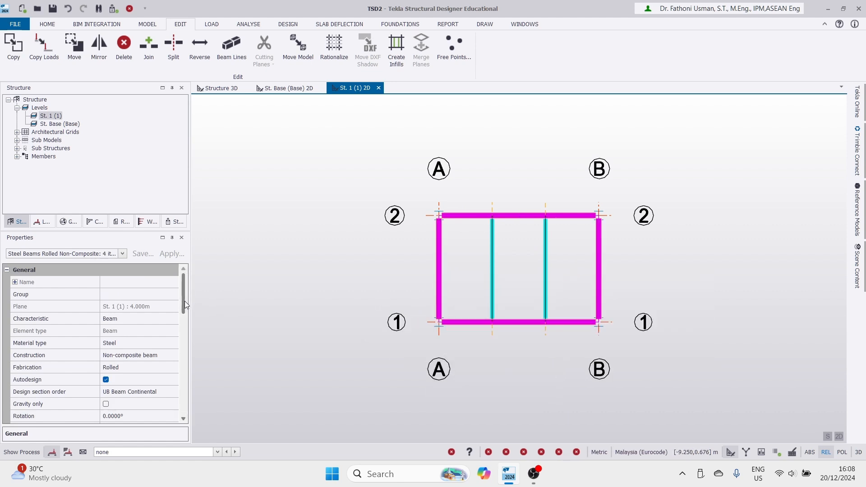
click(105, 379)
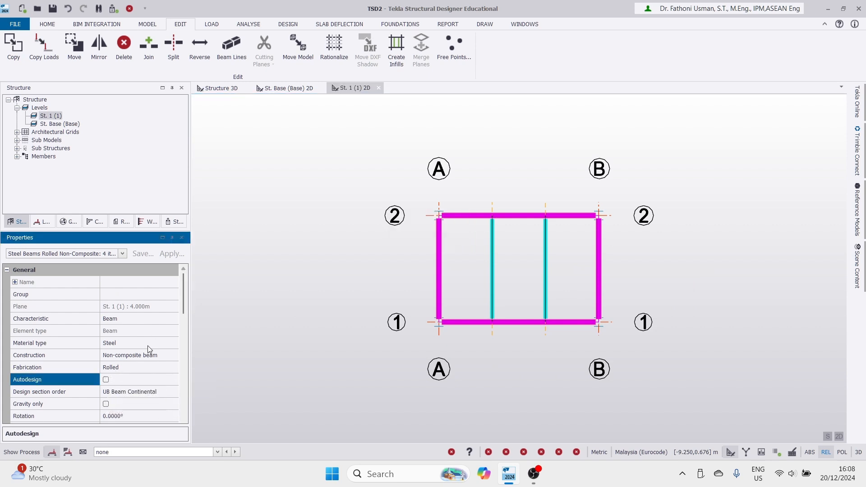
drag(182, 301, 185, 359)
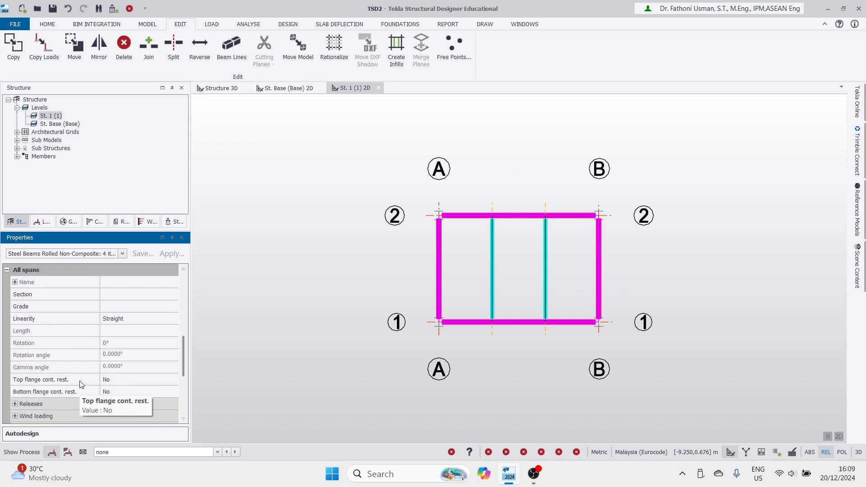
click(245, 321)
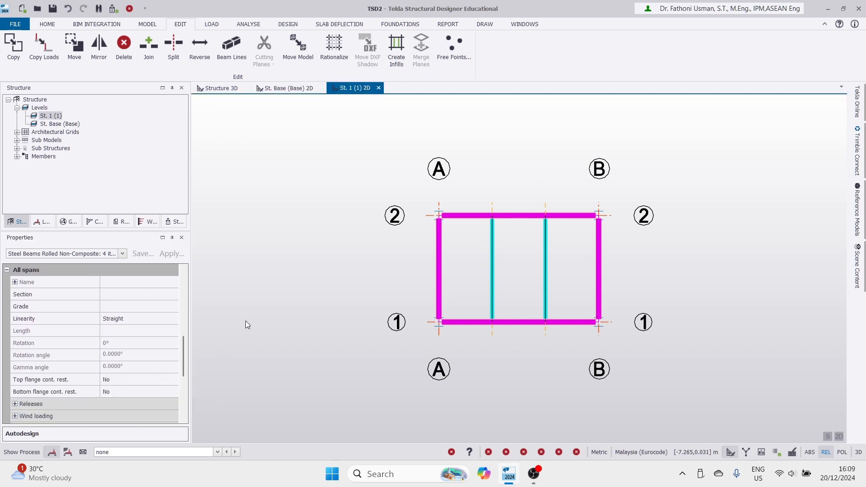
click(245, 320)
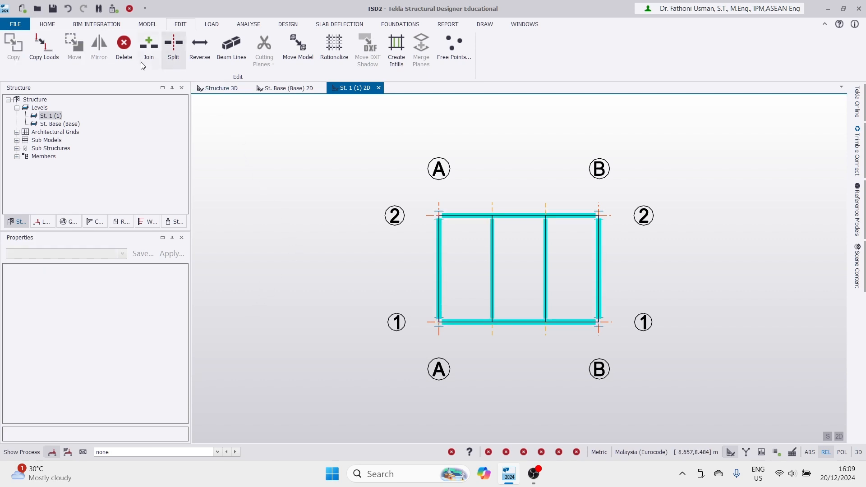
- Return to the 3D structure view and delete the Services loadcase from the model's loading
click(221, 89)
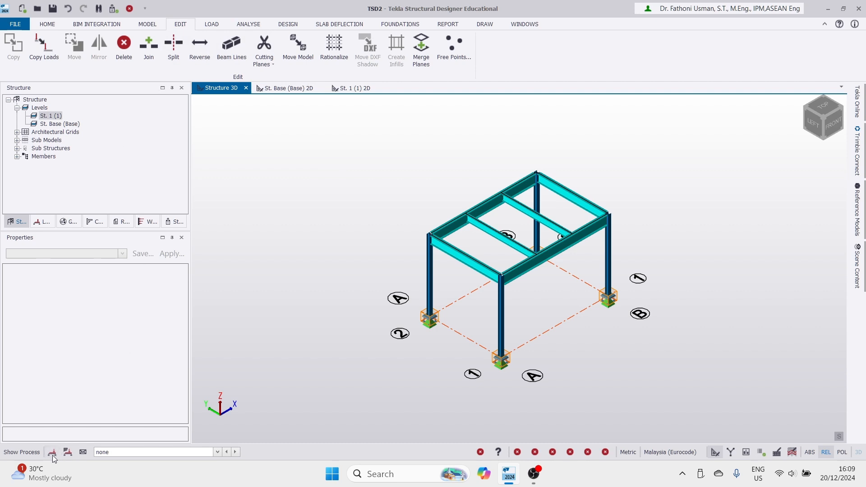
click(212, 24)
click(27, 38)
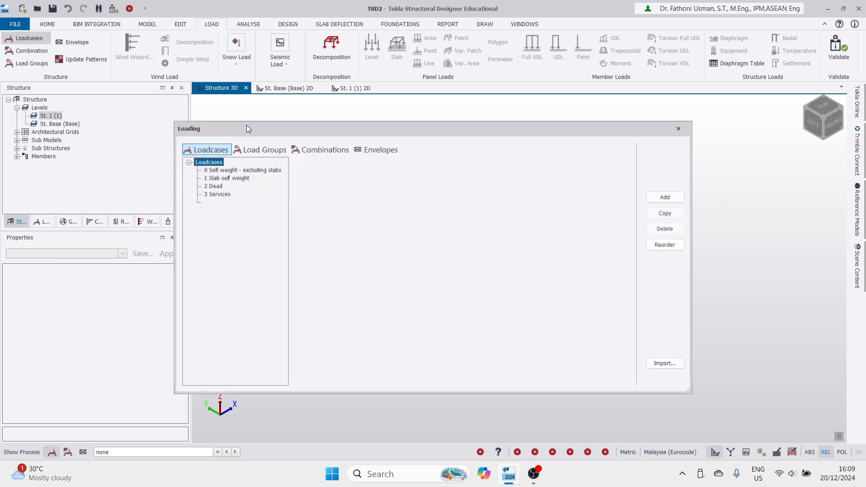
click(215, 194)
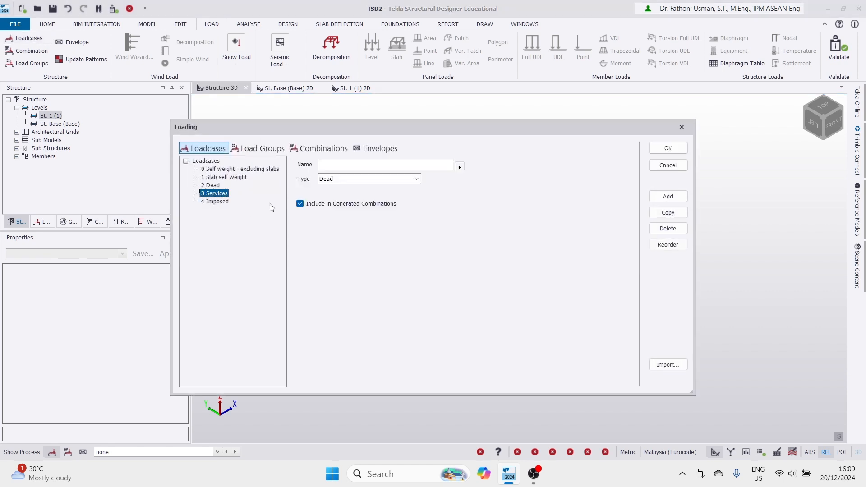
click(669, 228)
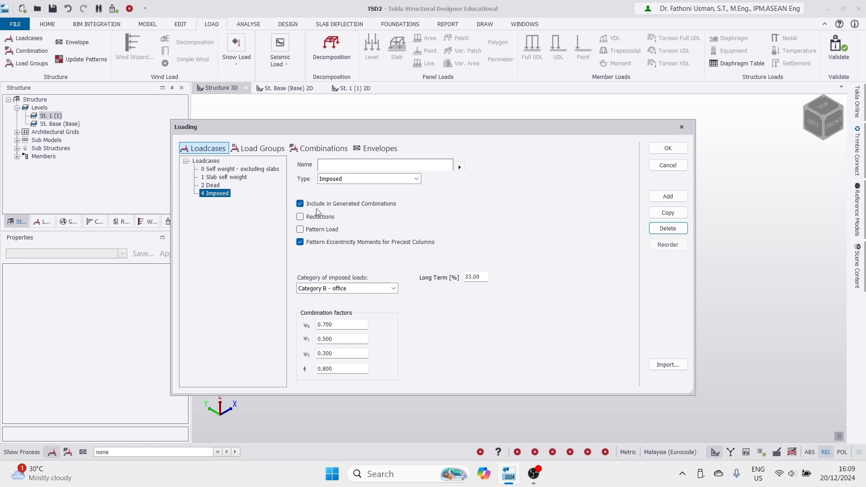
- Generate only the STR1-1.35G+1.5Q+1.5RQ load combination, excluding the STR and GEO combinations with EHF, and accept the loading
click(326, 148)
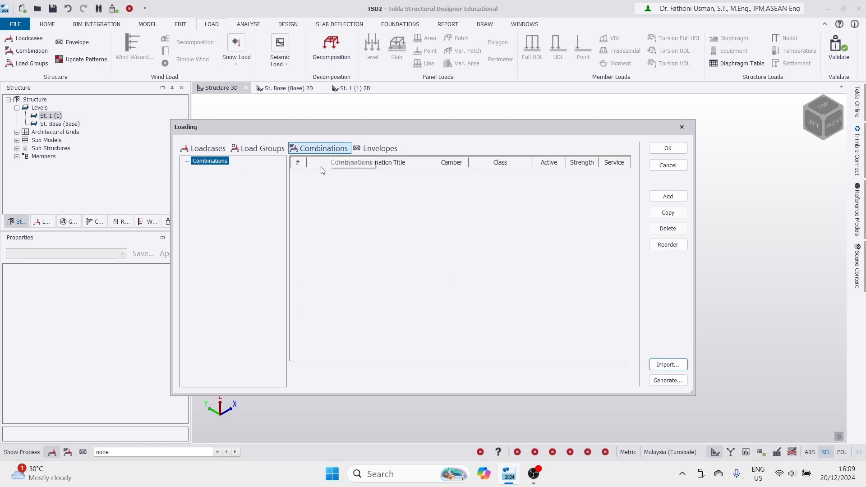
click(659, 382)
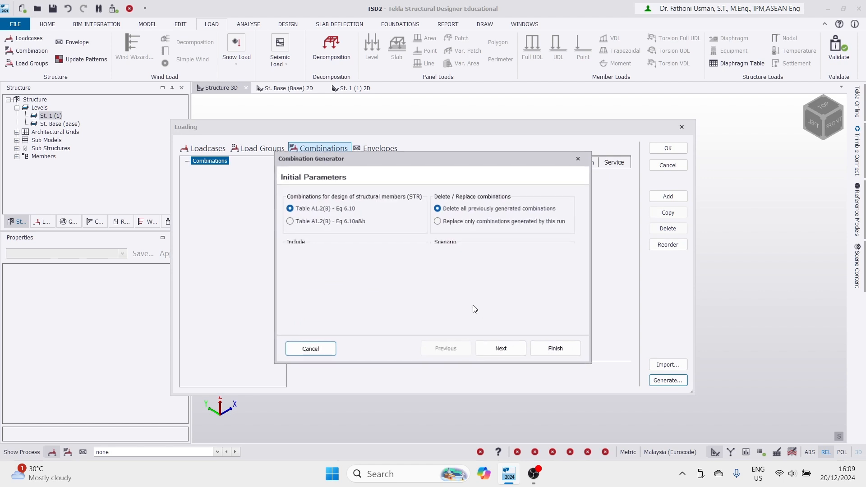
click(504, 352)
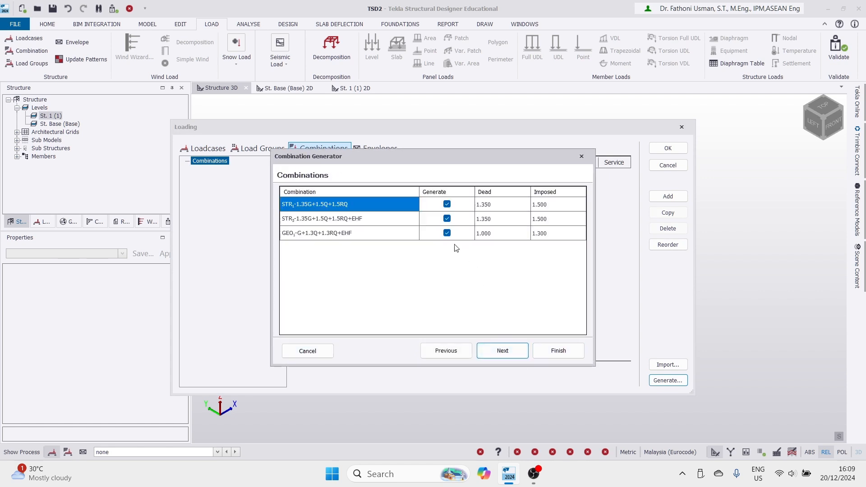
click(447, 218)
click(447, 233)
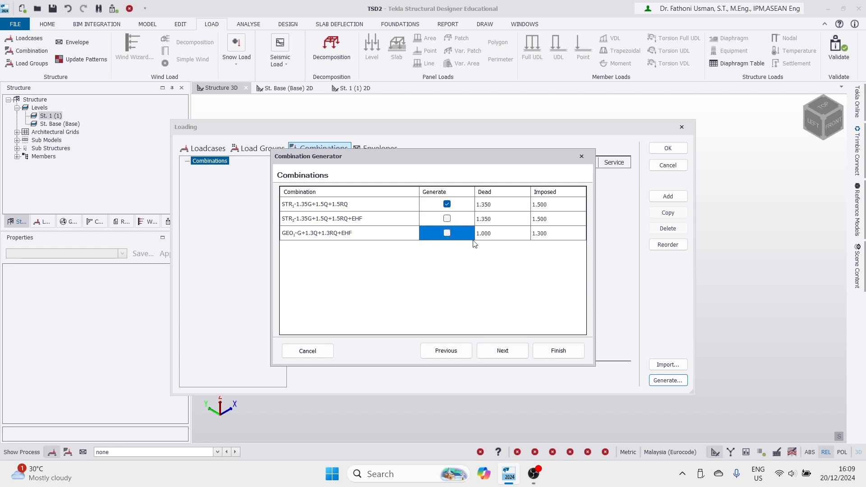
click(557, 351)
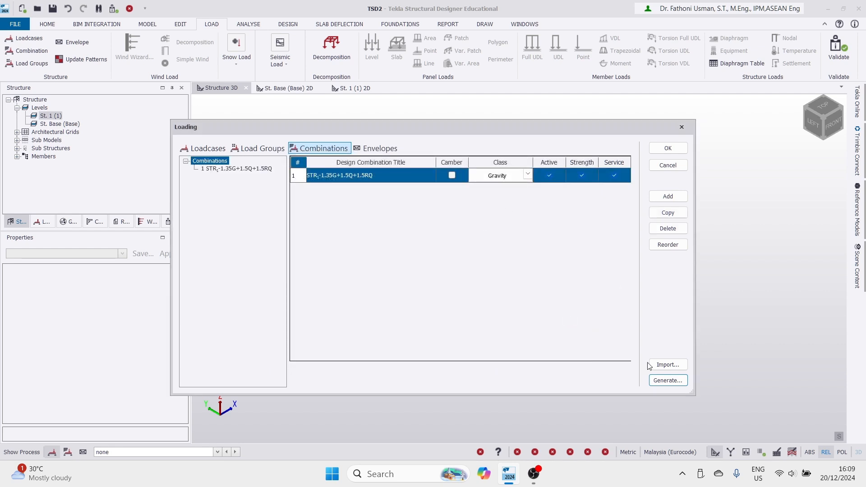
click(668, 148)
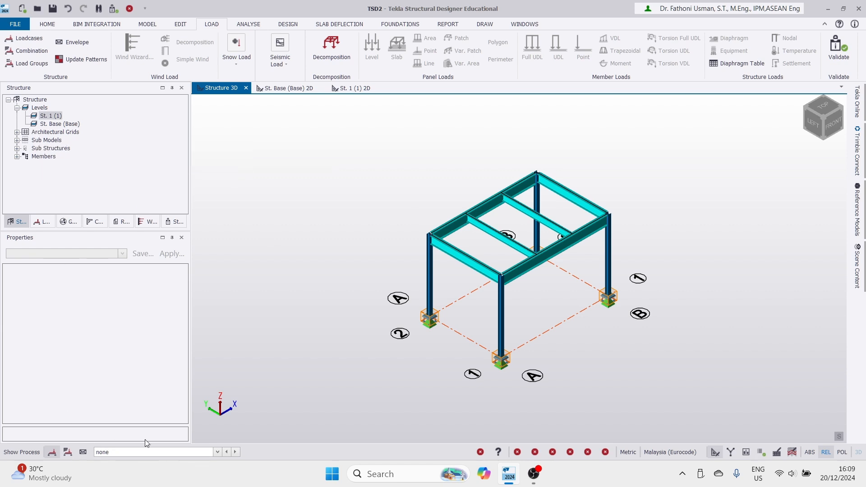
- In the Dead loadcase, apply a full UDL member load of 3.5 kN/m to each of the four perimeter beams
click(217, 452)
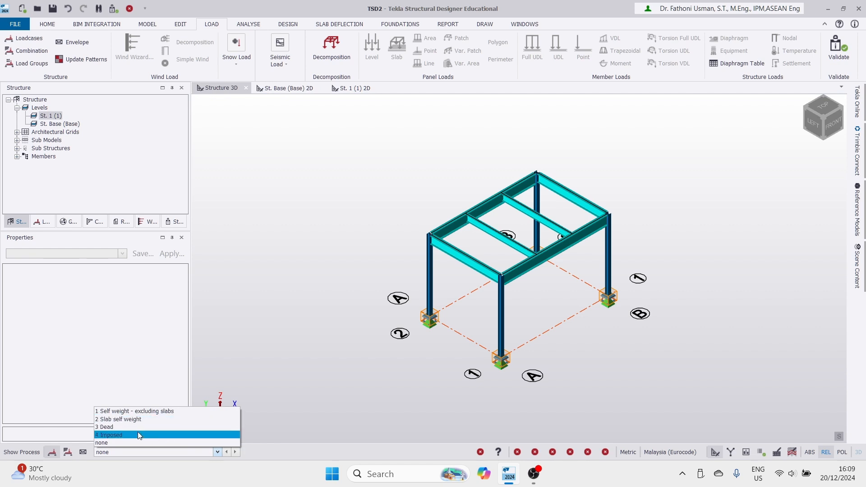
click(234, 285)
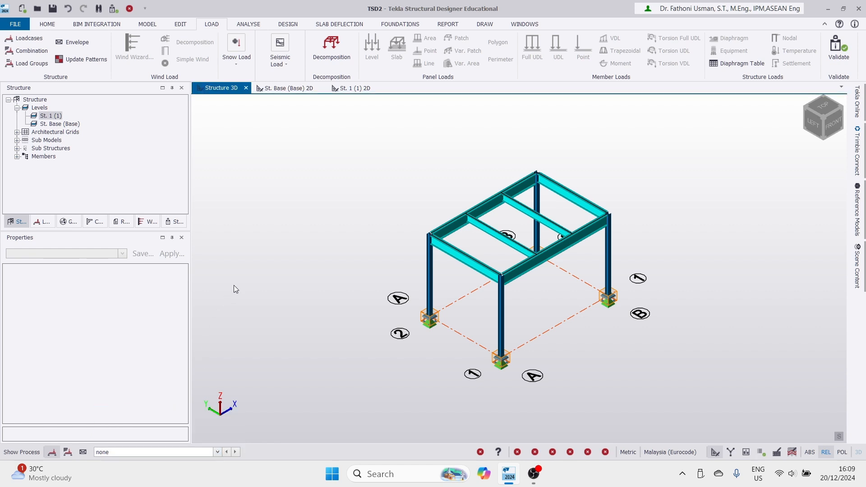
click(217, 452)
click(151, 425)
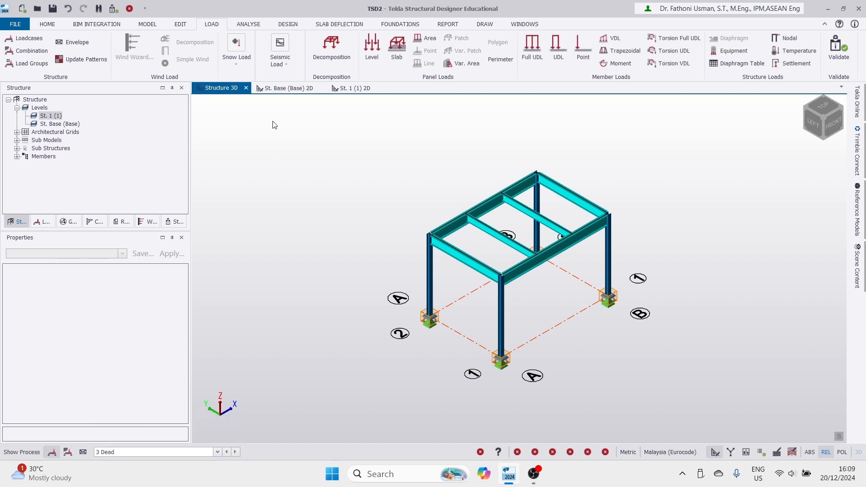
click(532, 50)
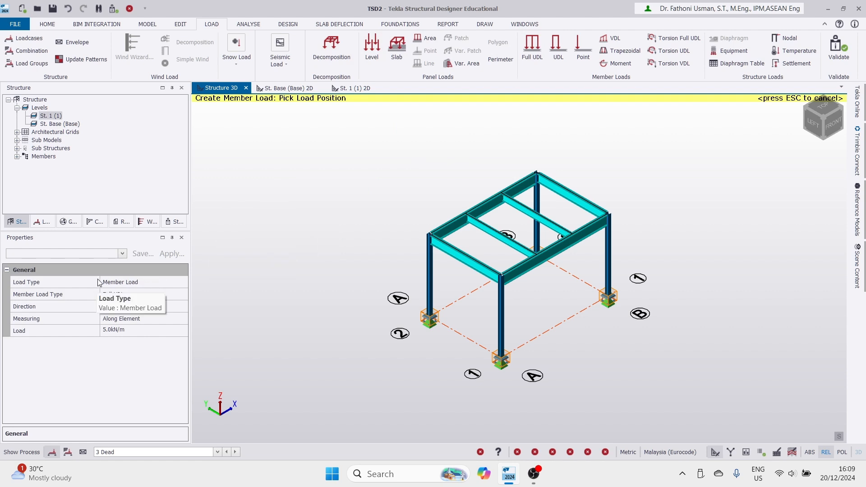
click(113, 330)
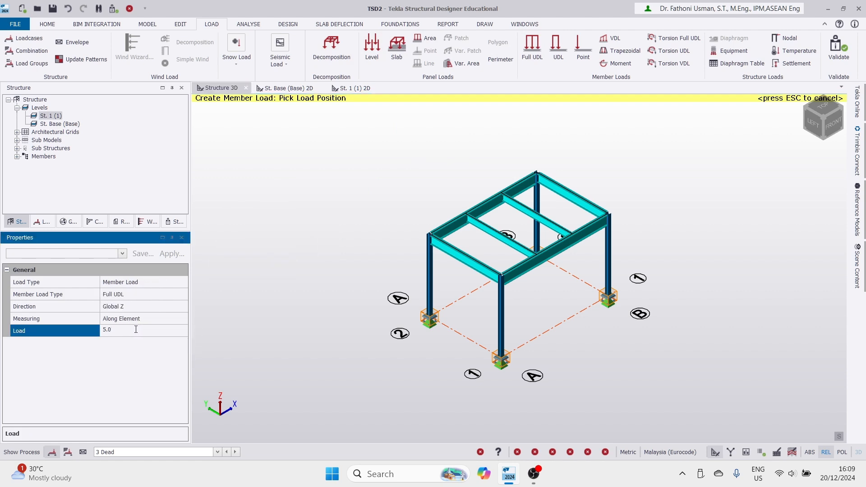
text(3.5)
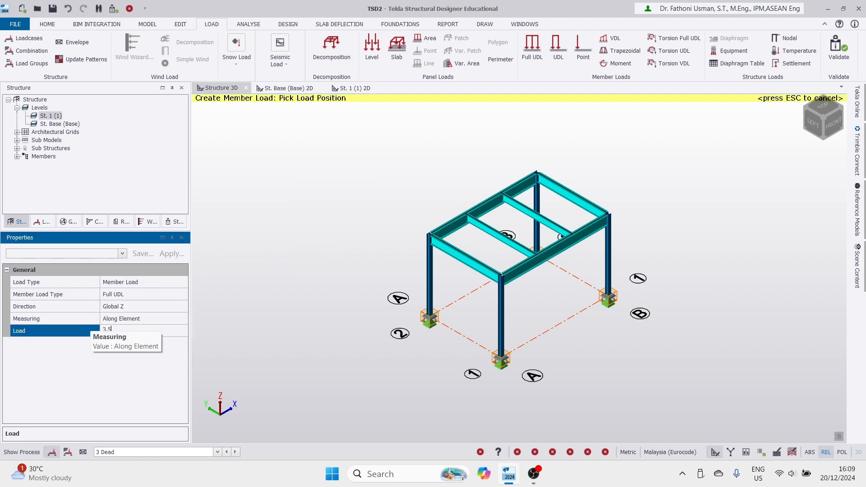
click(448, 222)
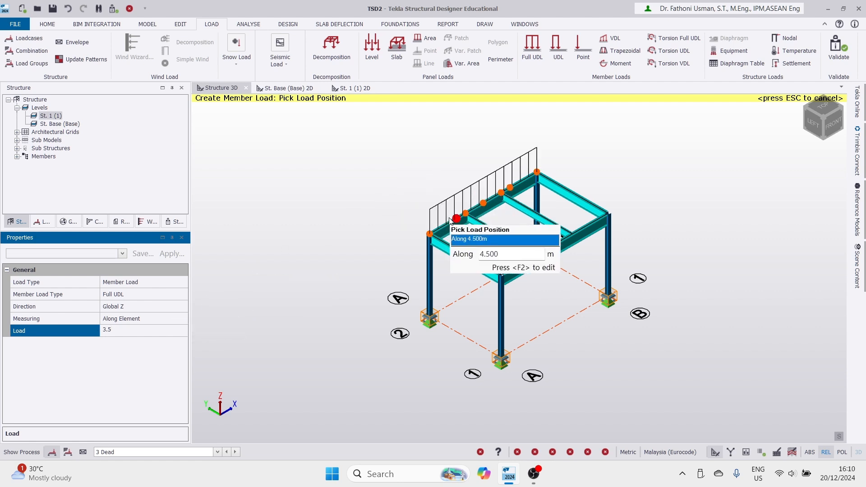
click(553, 255)
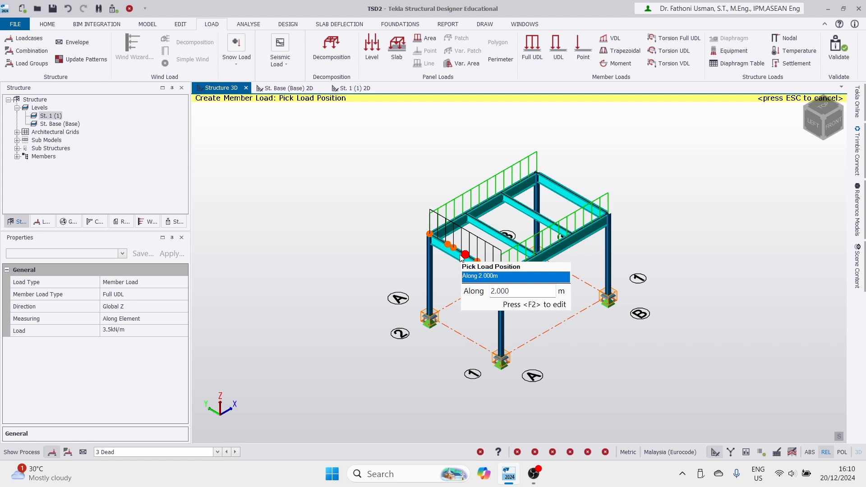
click(460, 255)
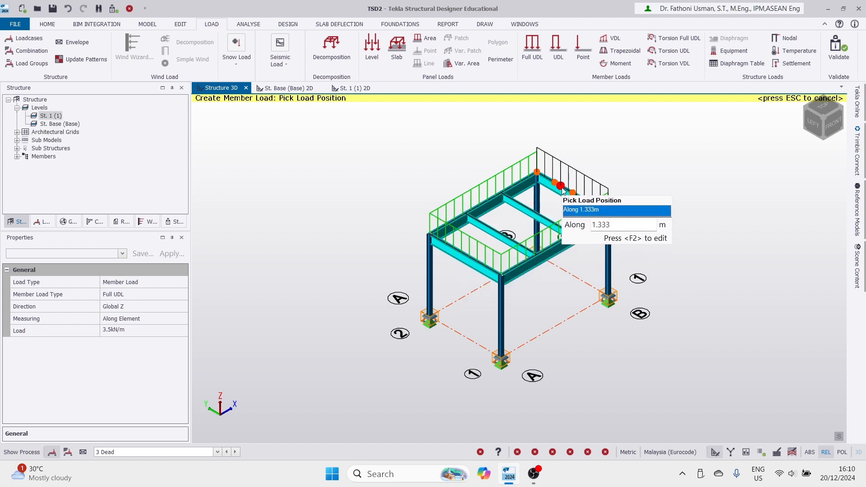
- Set the full UDL member load to 2.5 kN/m and apply it to the two intermediate beams in the Dead loadcase
click(134, 329)
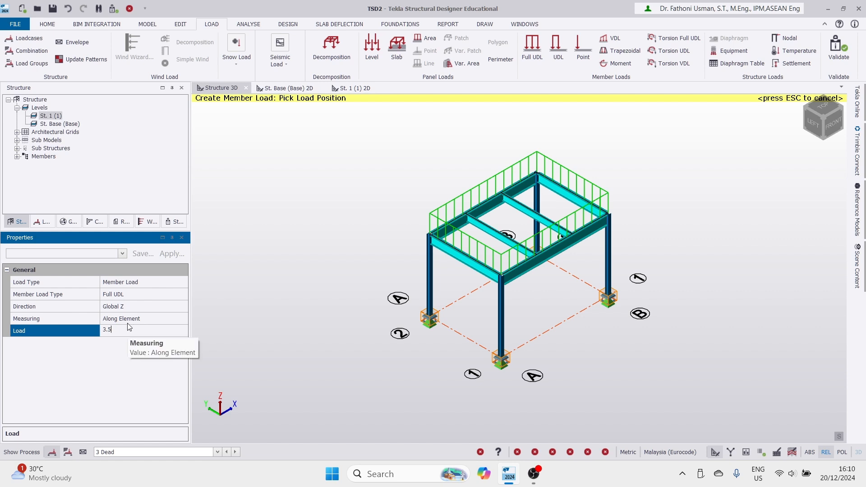
click(128, 323)
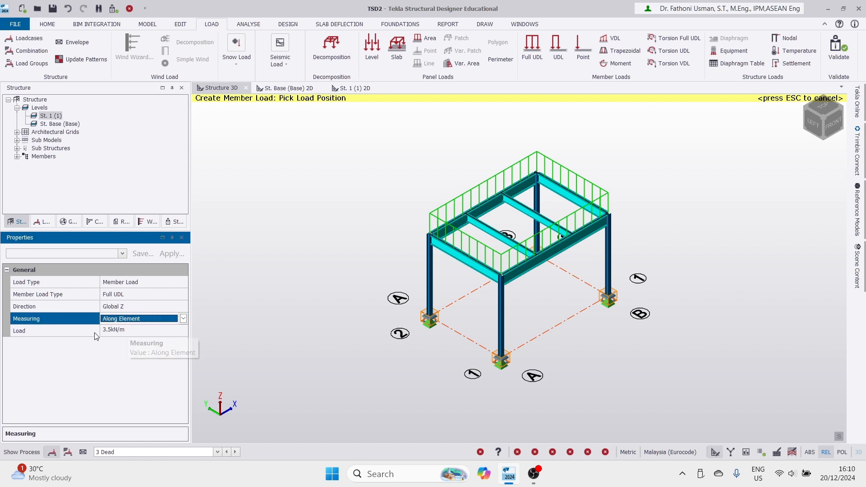
click(141, 329)
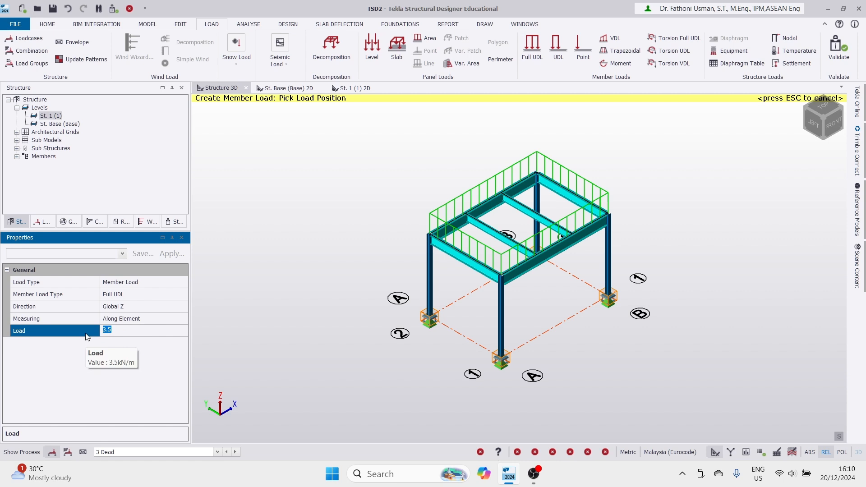
text(2.5)
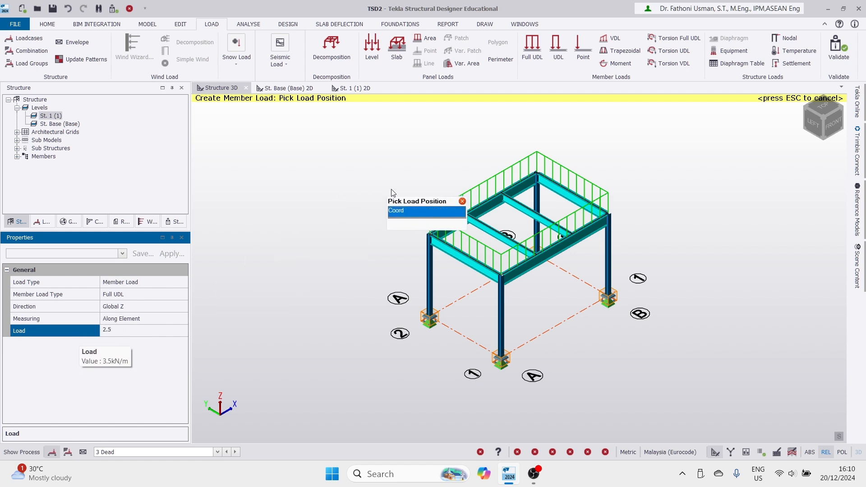
key(Return)
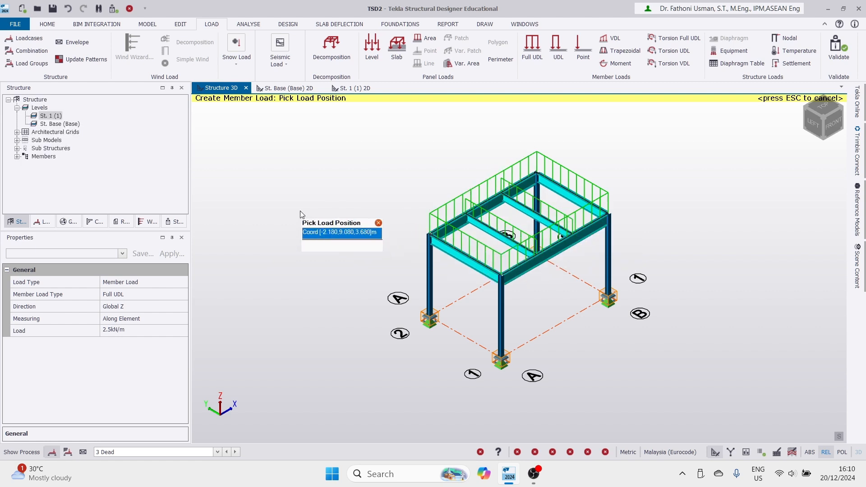
key(Escape)
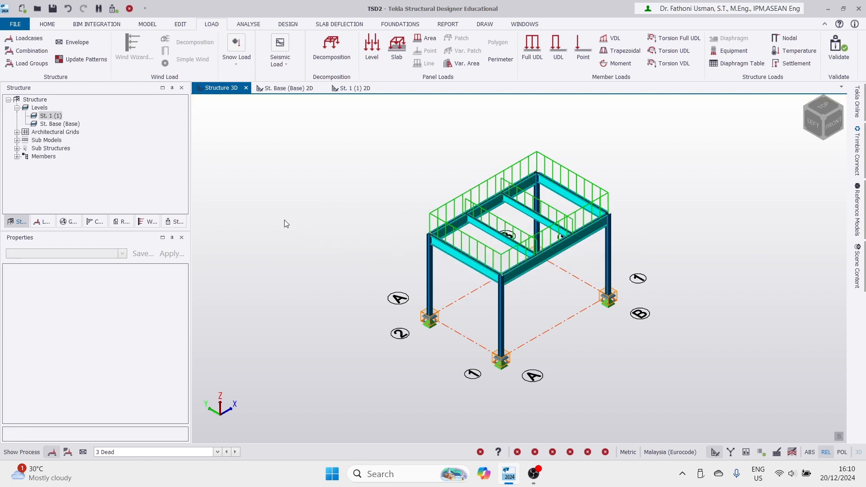
- In the Imposed loadcase, apply a full UDL member load of 2.5 kN/m to all four perimeter beams and both intermediate beams
click(218, 451)
click(123, 432)
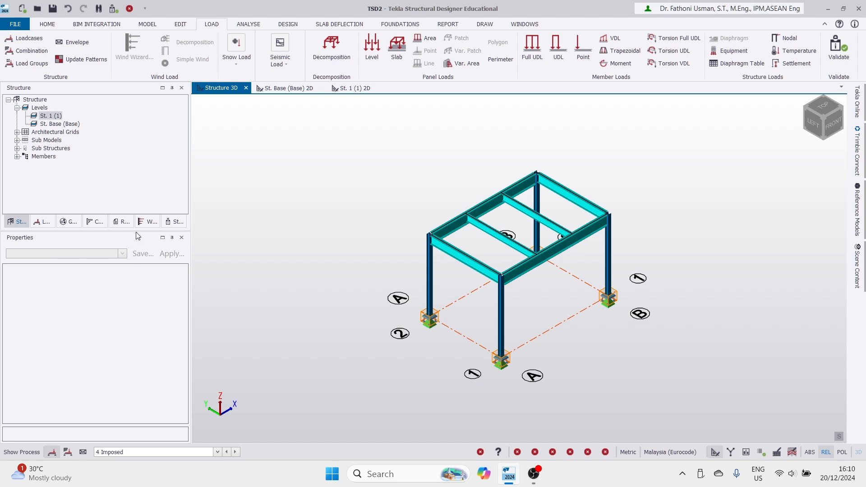
click(537, 43)
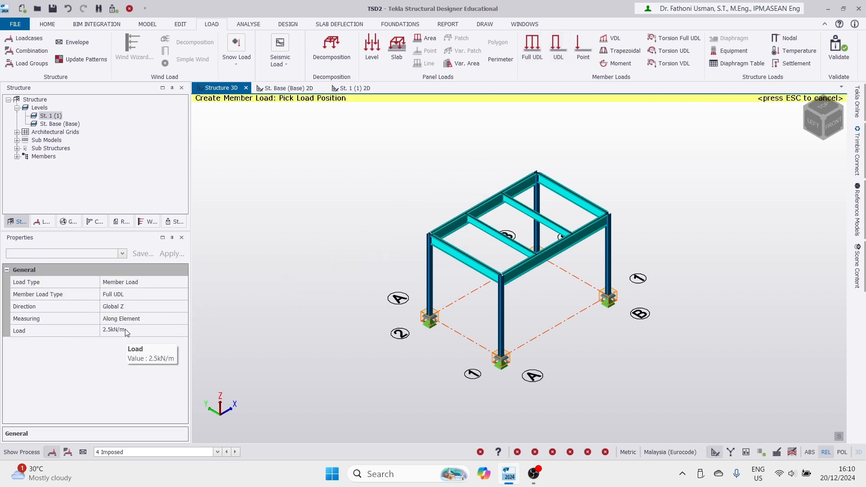
click(452, 247)
click(492, 231)
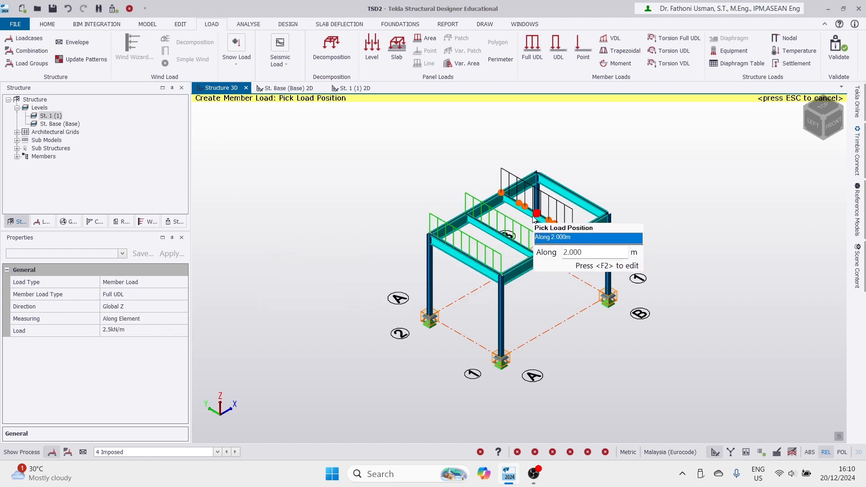
click(567, 201)
click(469, 210)
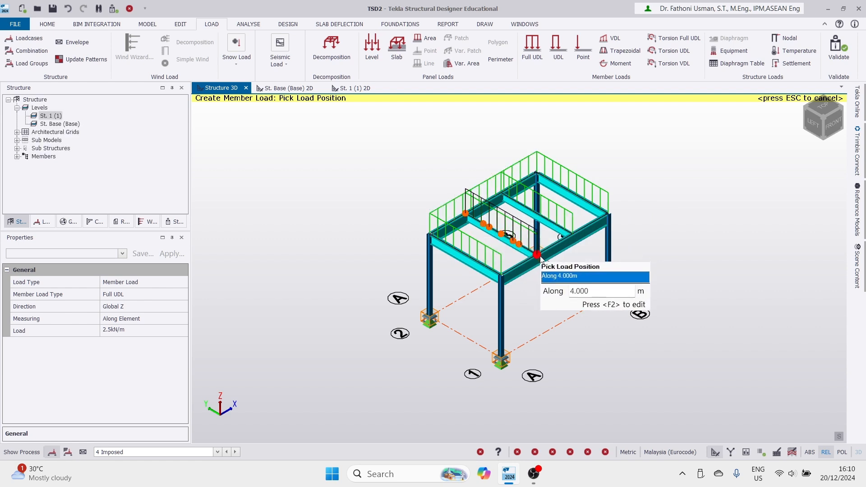
click(606, 220)
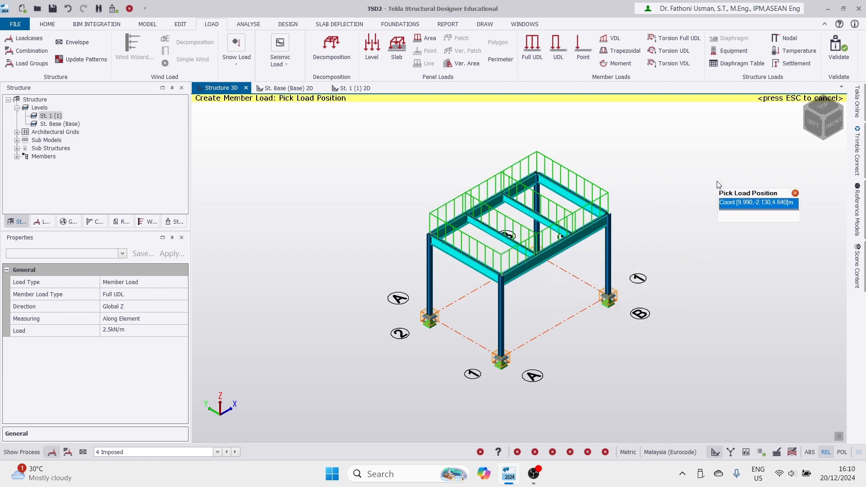
key(Escape)
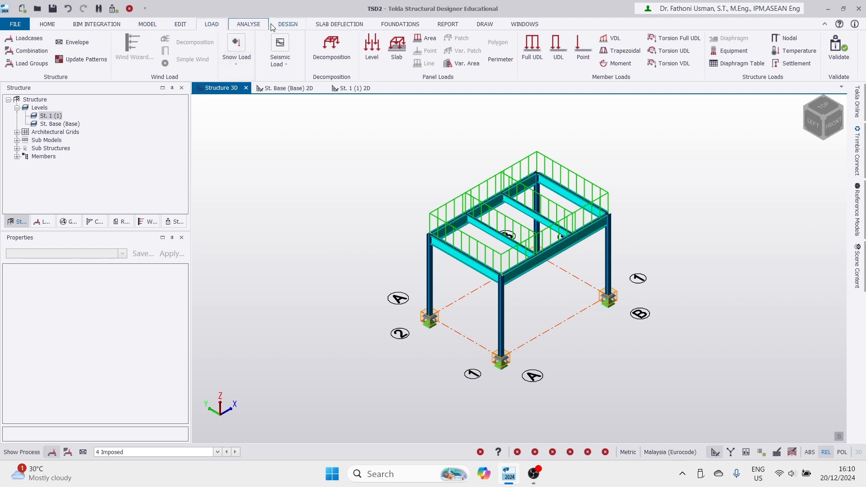
- Validate the model and run the full static analysis
click(836, 46)
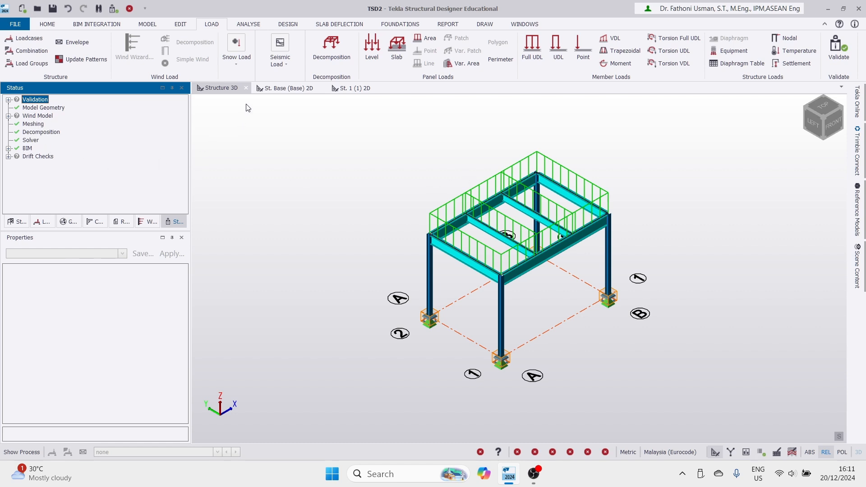
click(248, 24)
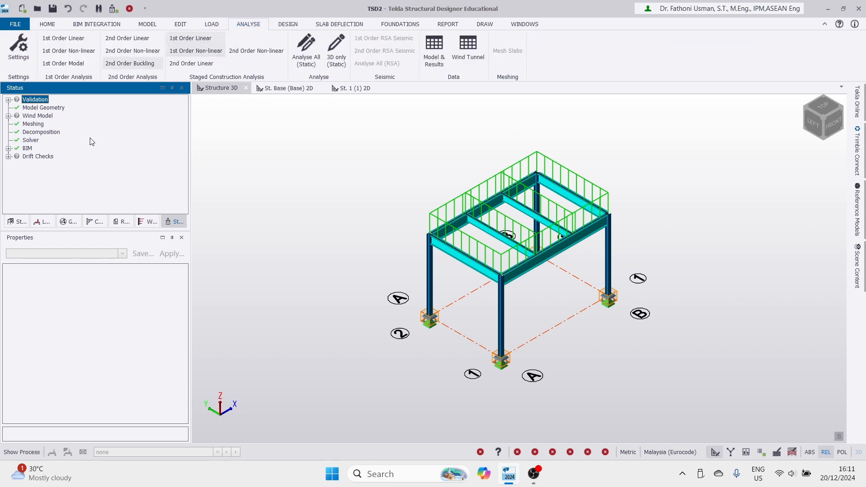
click(306, 56)
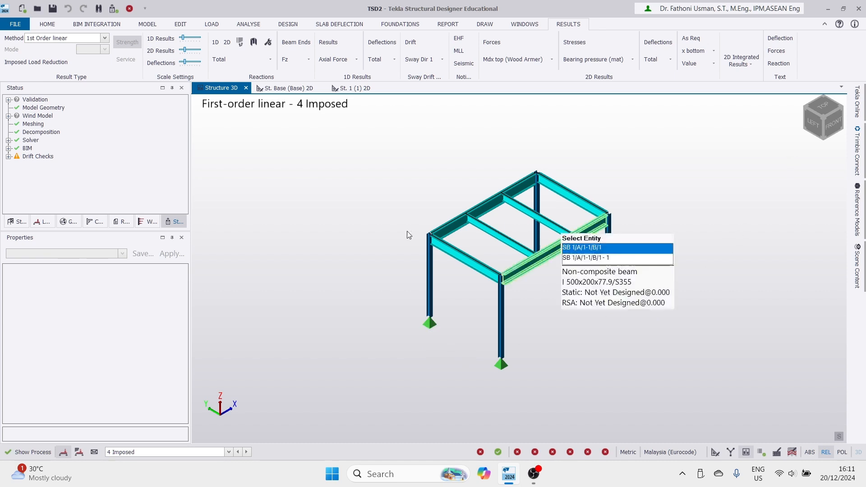
- Examine the sway drift checks for each column at level St. 1
click(9, 157)
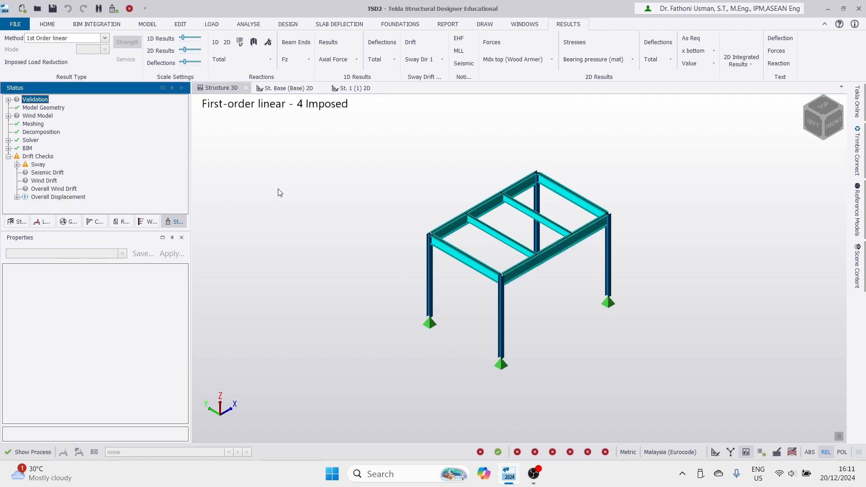
click(17, 164)
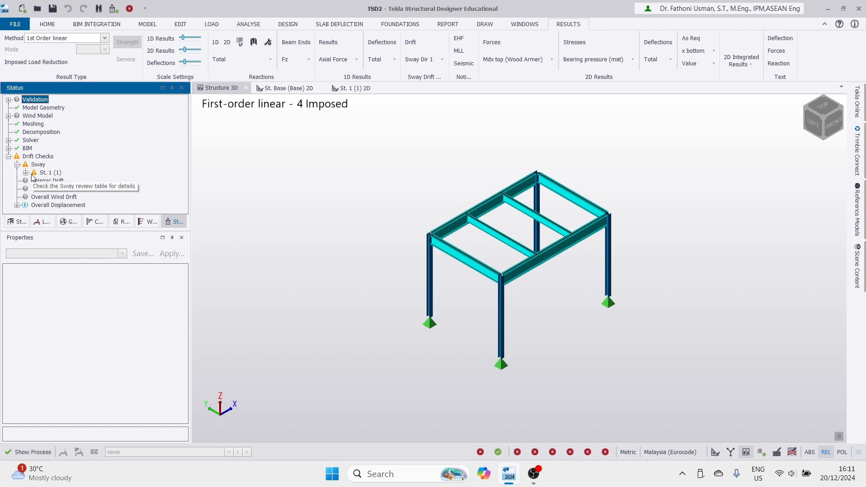
click(26, 172)
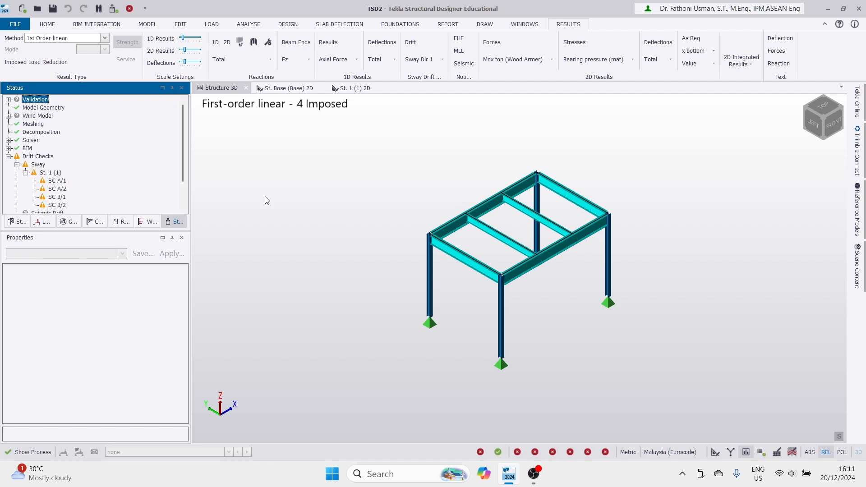
- Select all four column base supports from the front view and set their Mx and My restraints to Fixed
click(831, 124)
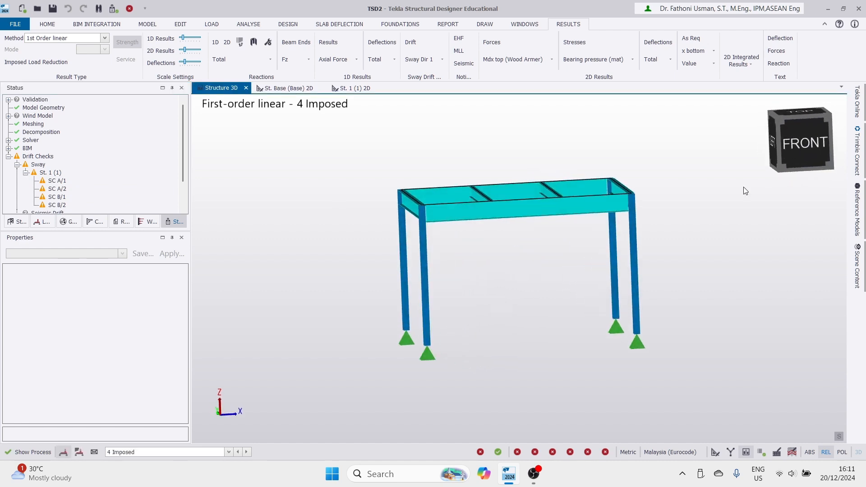
scroll(513, 386, down, 2)
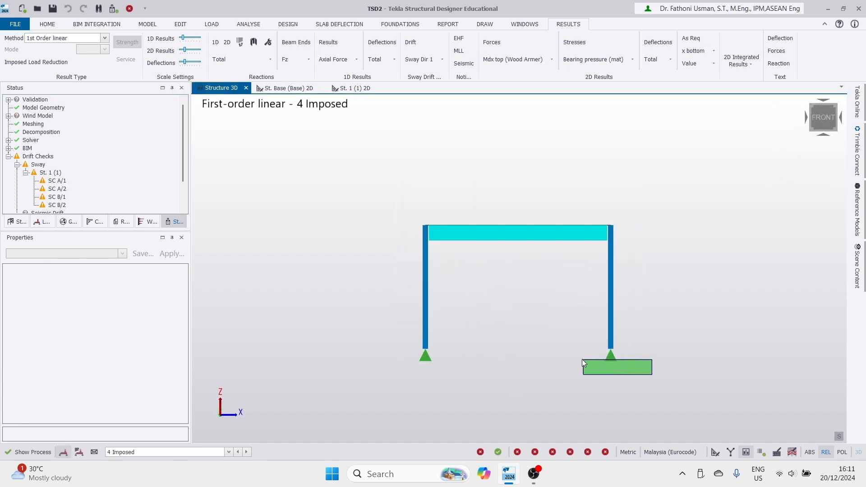
drag(582, 359, 389, 356)
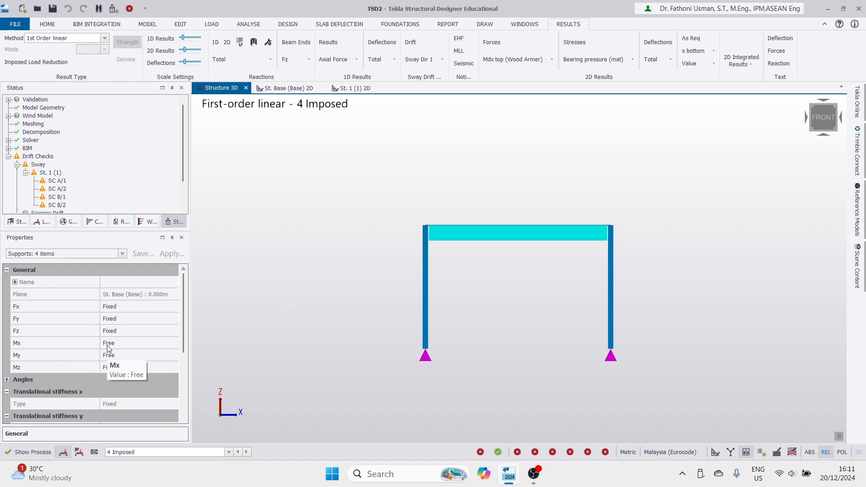
click(136, 343)
click(174, 344)
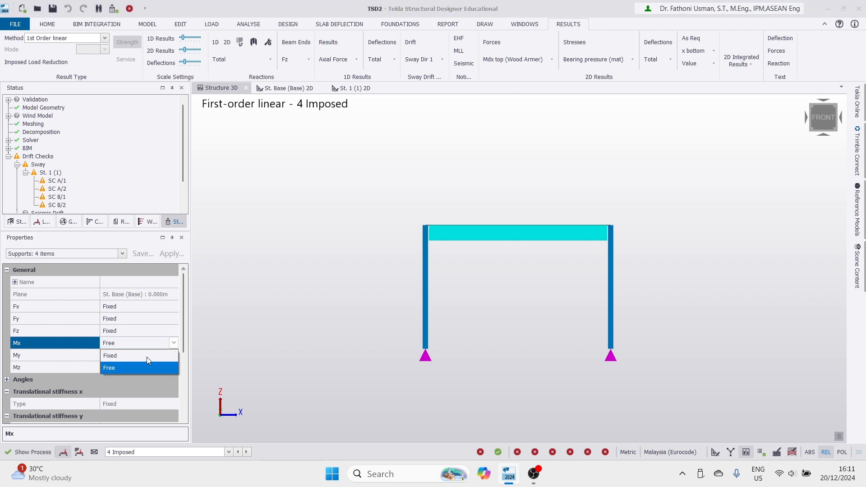
click(128, 358)
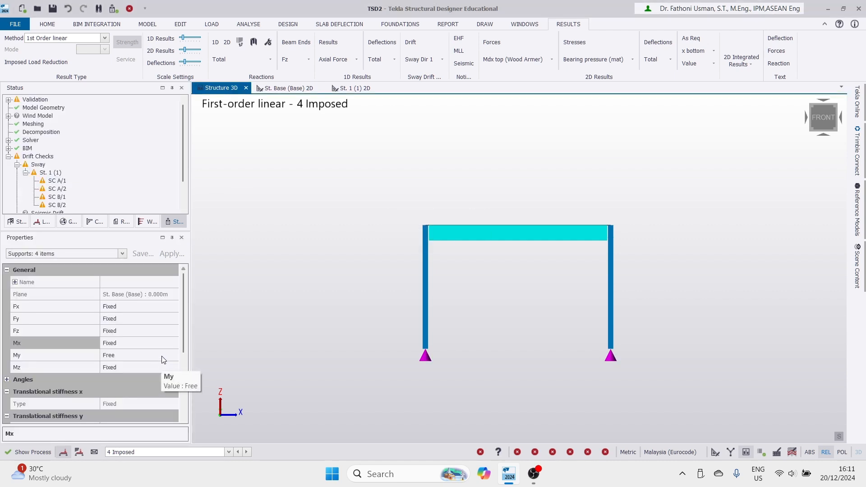
click(159, 355)
click(174, 356)
click(140, 368)
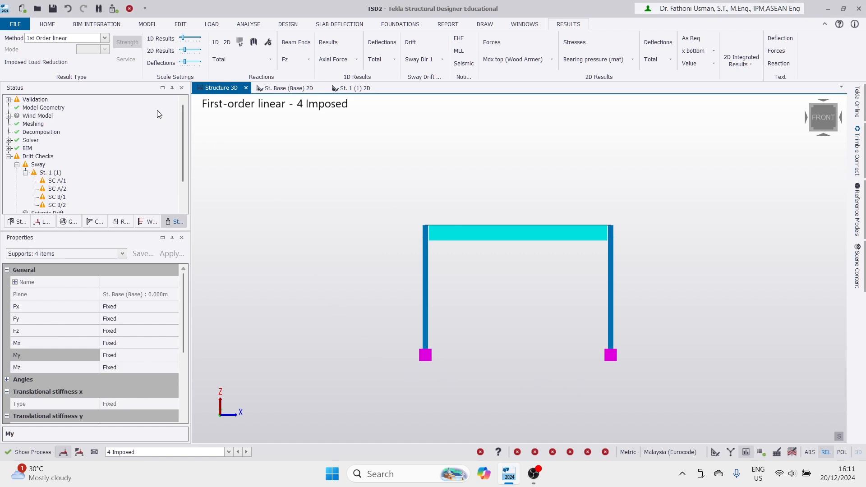
- Rerun the full static analysis with the fixed base supports and check the drift status
click(239, 25)
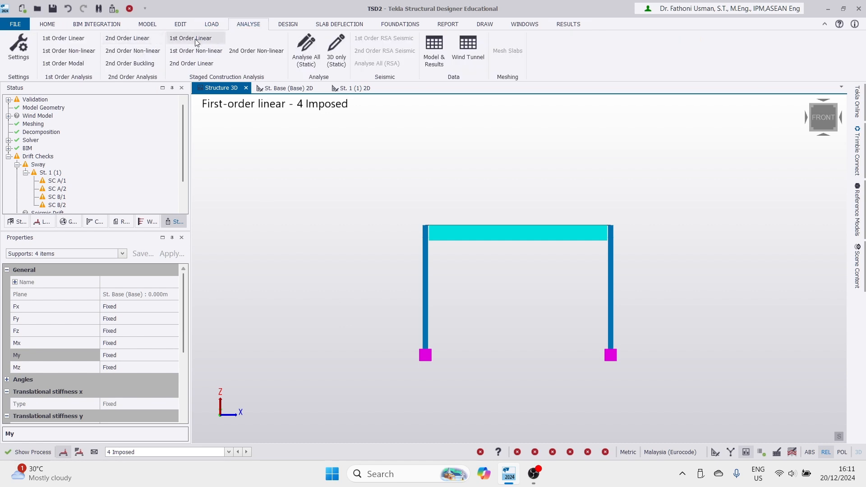
click(302, 50)
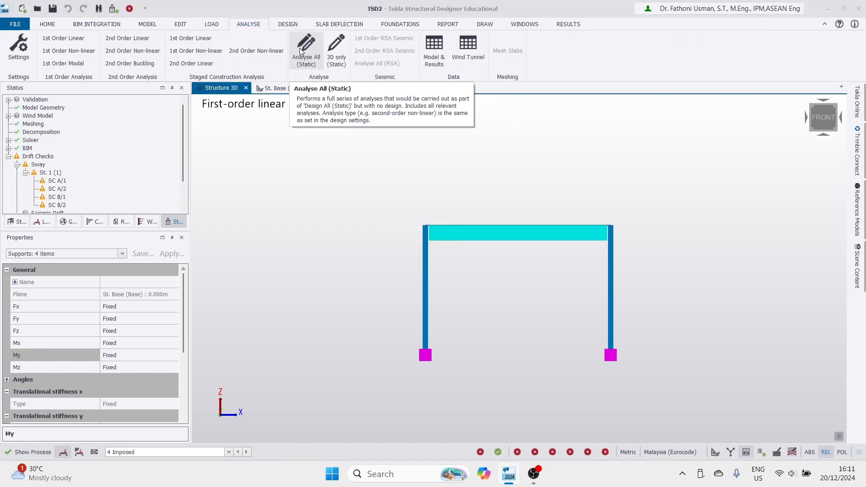
click(9, 157)
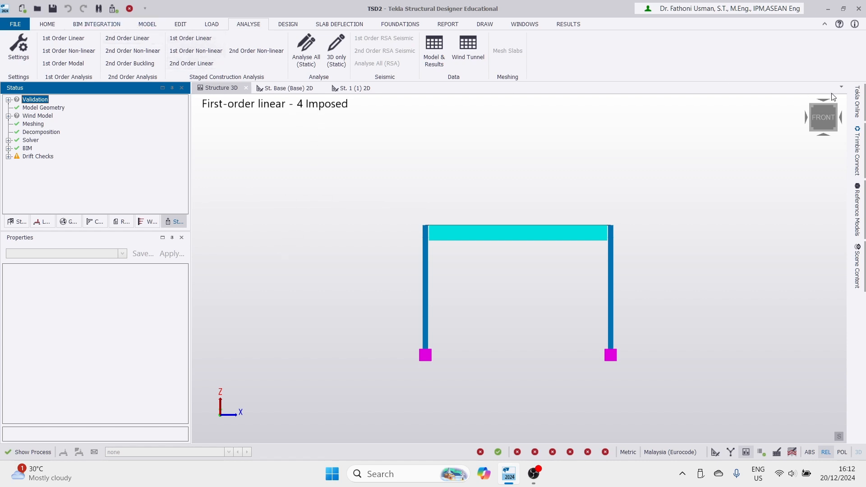
- Select the two columns on grid line 2 in the isometric view and check their top and bottom fixity releases
click(778, 118)
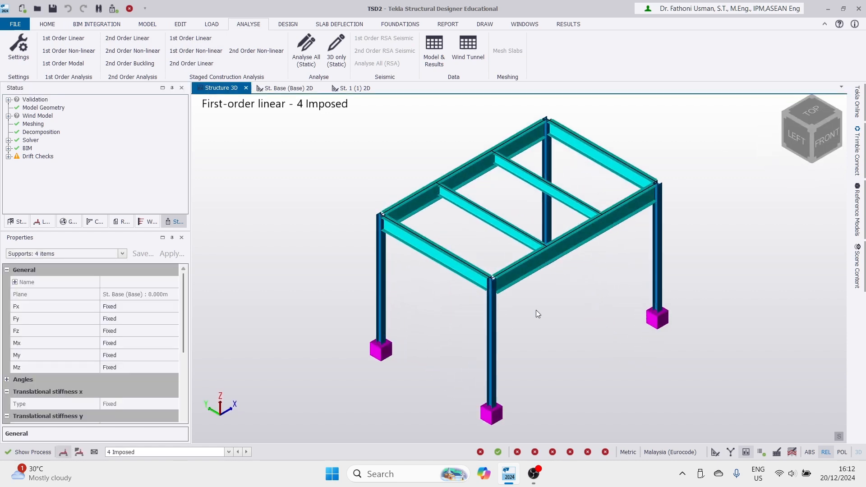
scroll(329, 233, down, 1)
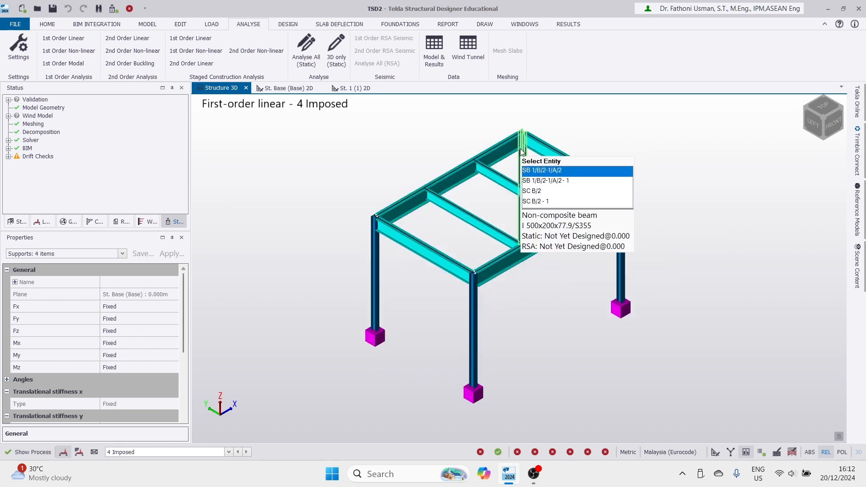
click(378, 301)
ctrl+click(523, 234)
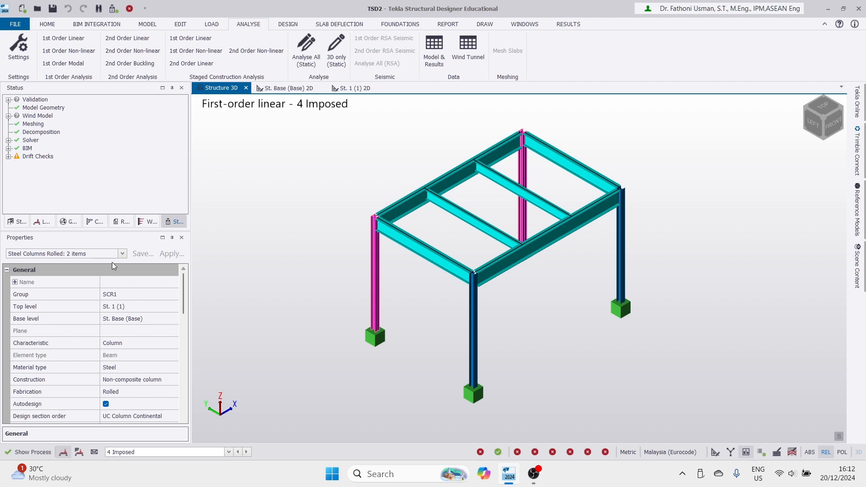
drag(184, 294, 193, 388)
click(15, 307)
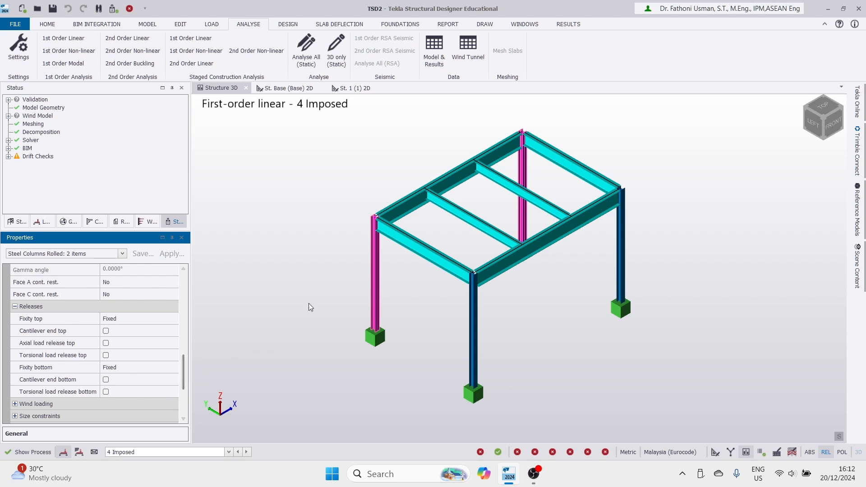
- Select the 500x200x77.9 beam on grid line 2 and set its end 1 fixity release to Fully fixed
mouse_move(379, 215)
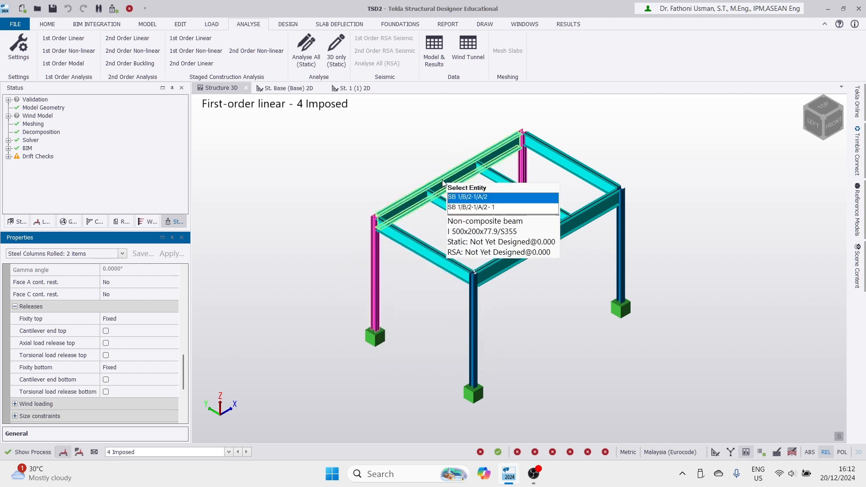
click(416, 201)
click(416, 201)
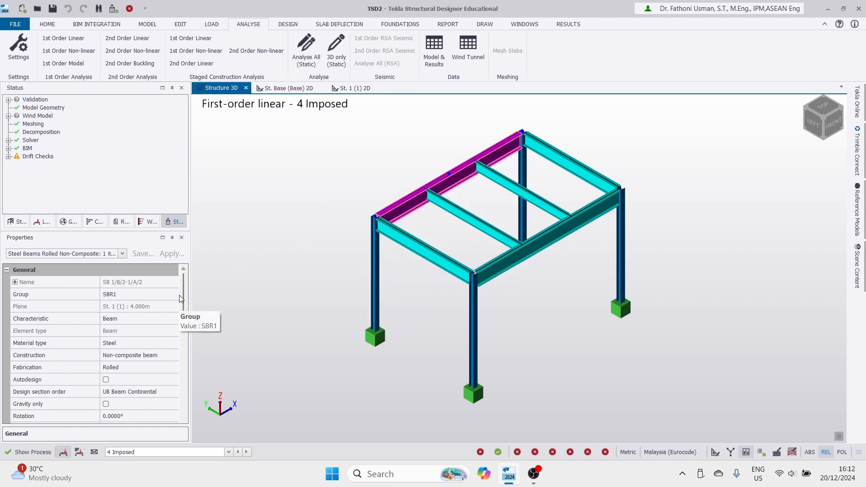
drag(182, 291, 190, 364)
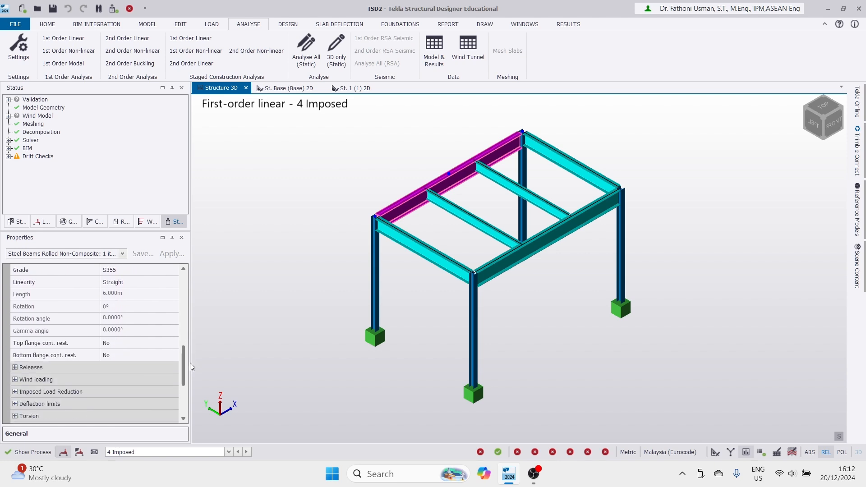
click(34, 369)
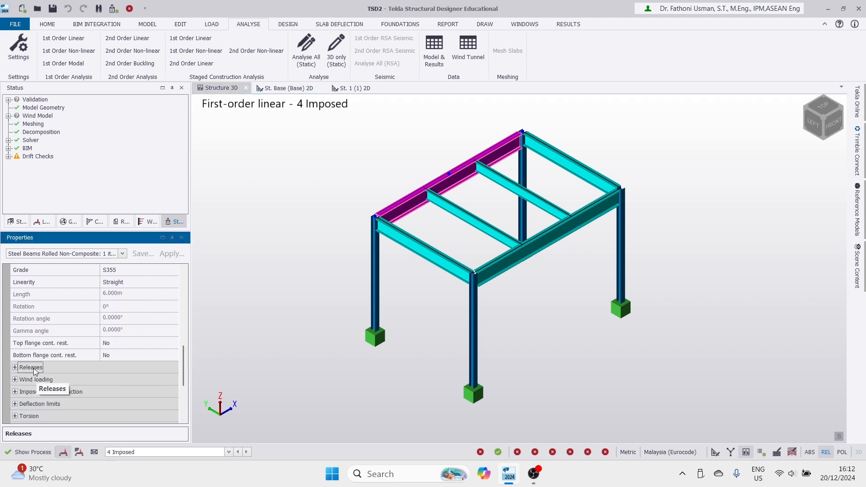
click(15, 367)
click(117, 385)
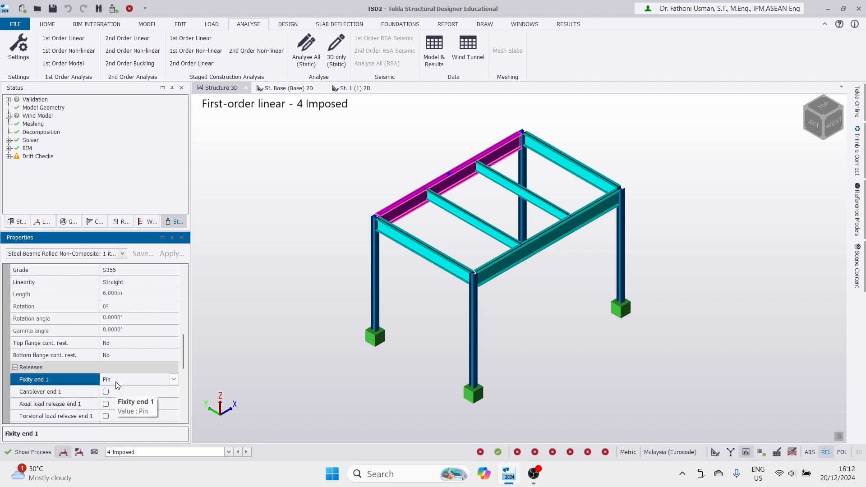
click(163, 381)
click(173, 380)
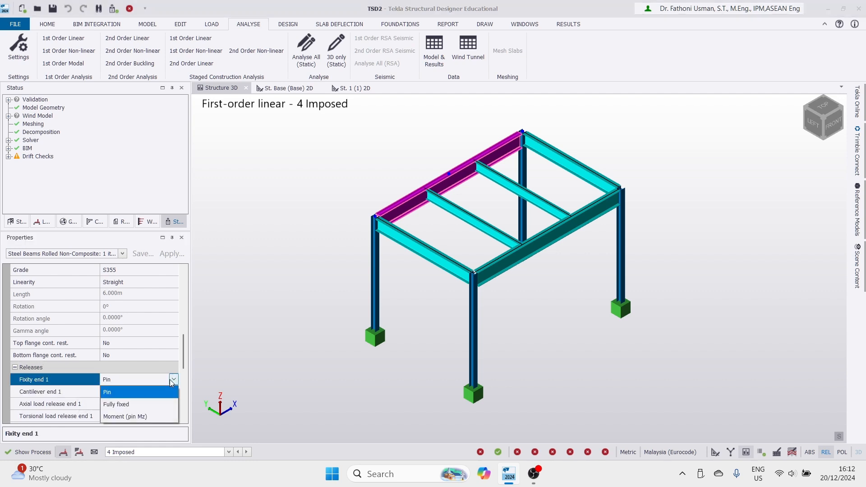
click(127, 406)
- Set the fixity at end 2 of the grid line 2 beam to Fully fixed
drag(180, 362, 182, 380)
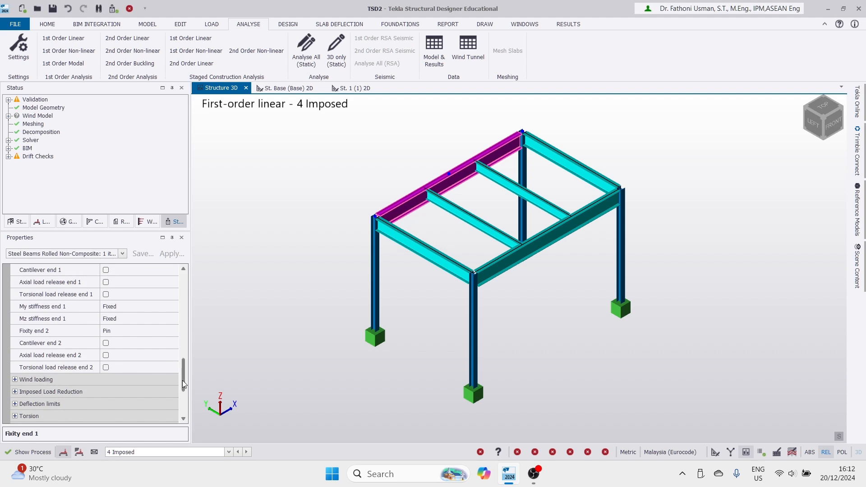
click(127, 332)
click(174, 331)
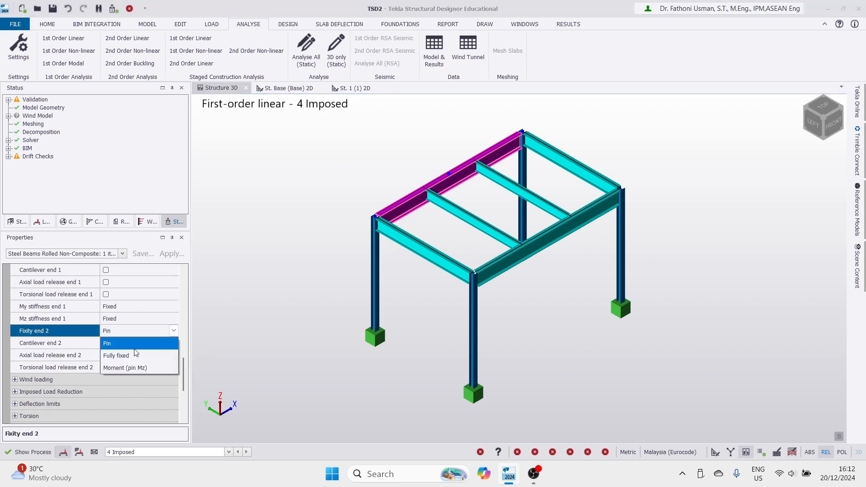
click(116, 355)
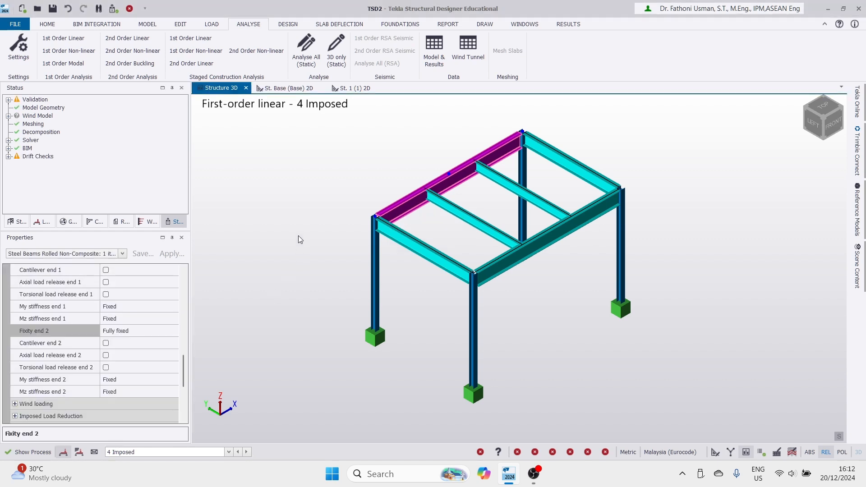
- Rerun the full static analysis with the fixed-end beam and check the columns in the sway drift checks at level St. 1
click(309, 53)
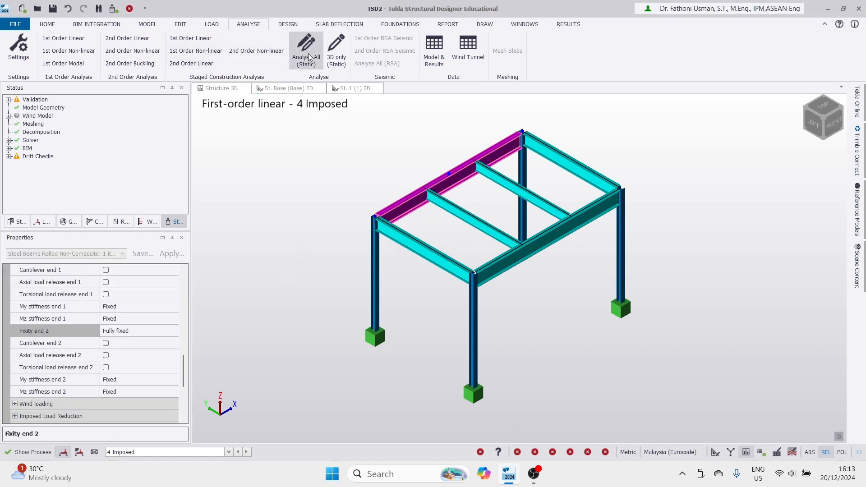
click(9, 157)
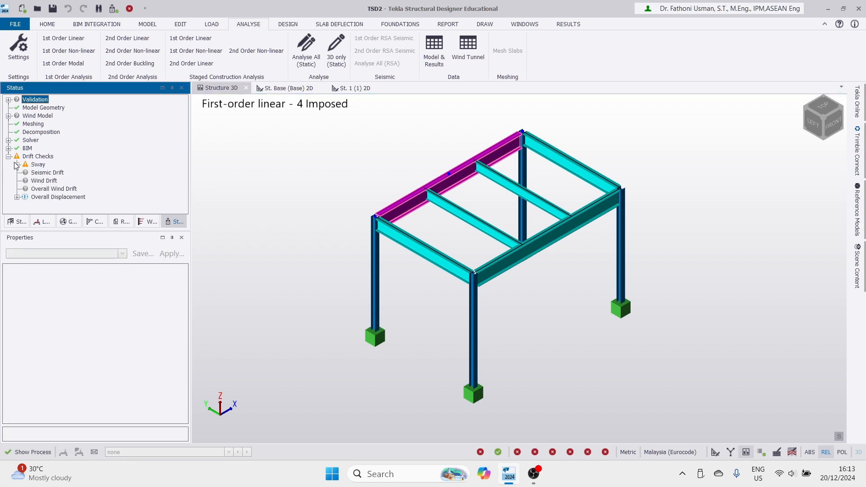
click(17, 165)
click(26, 173)
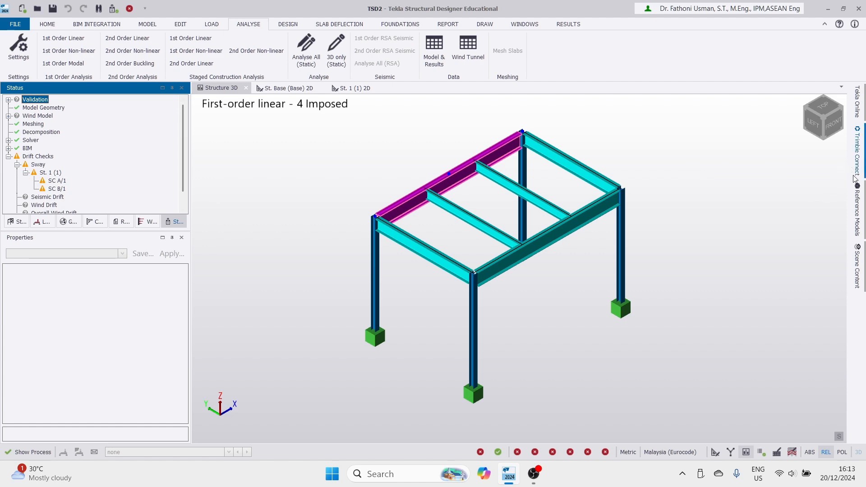
- Show the architectural grids in the 3D view and clear the beam selection
click(858, 267)
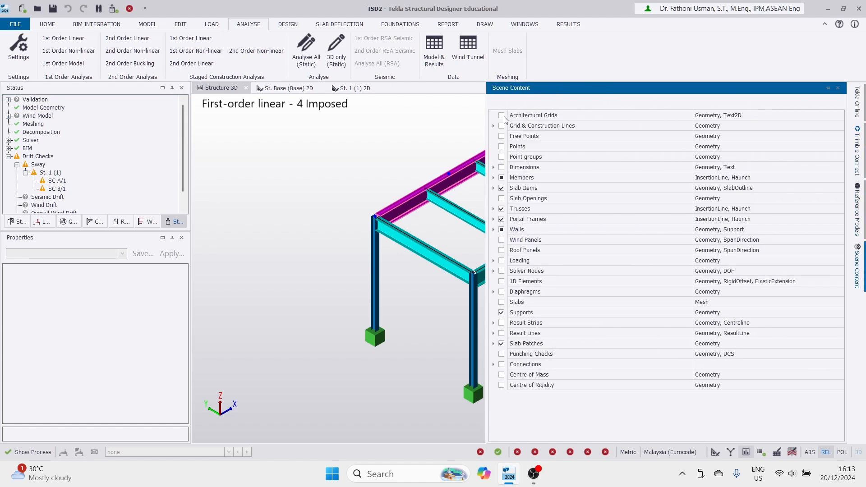
click(401, 133)
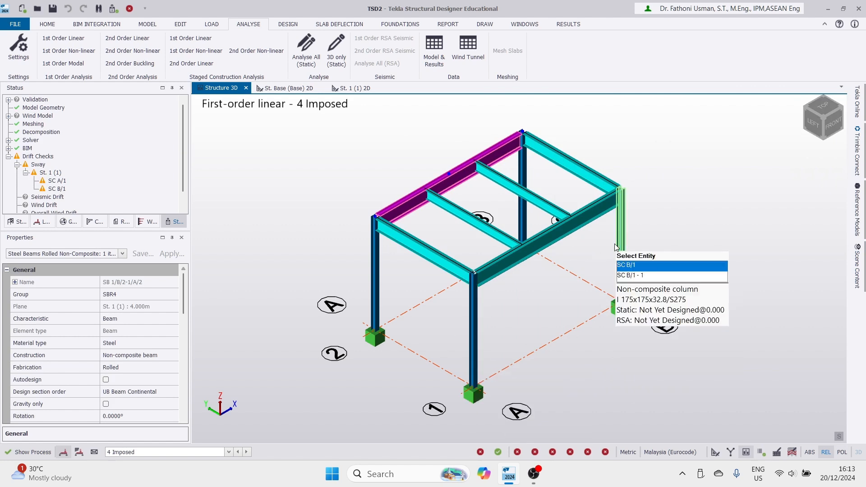
click(527, 286)
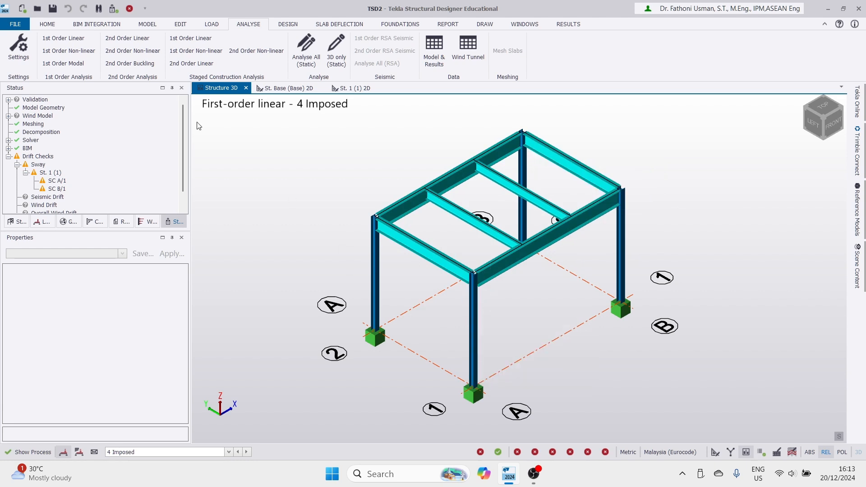
- Add a steel X brace on grid line 1 between columns A/1 and B/1, from their bases up to the 4 m level
click(147, 24)
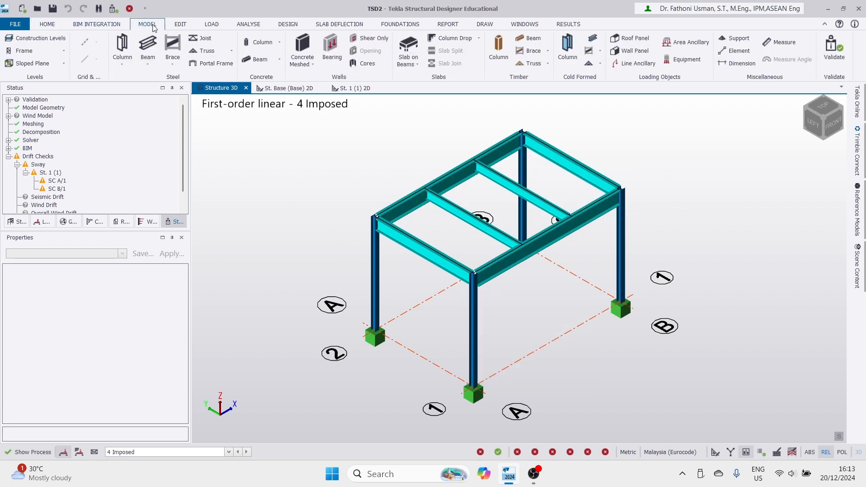
click(173, 59)
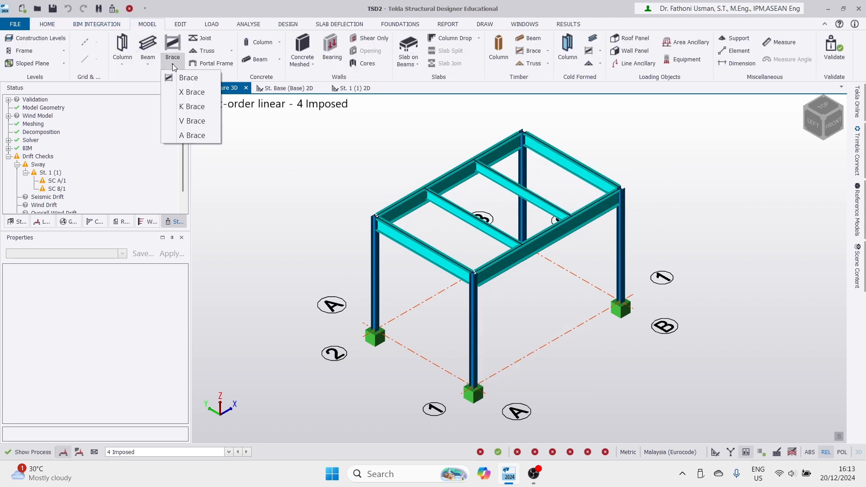
click(189, 91)
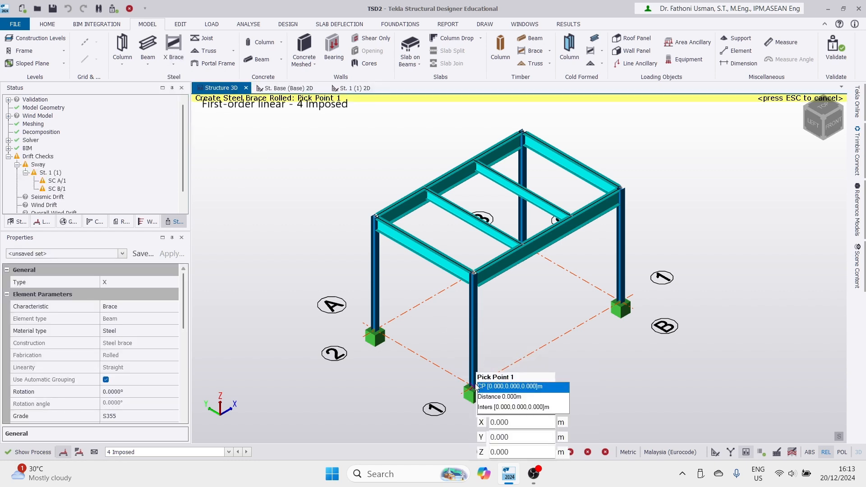
click(477, 386)
click(621, 305)
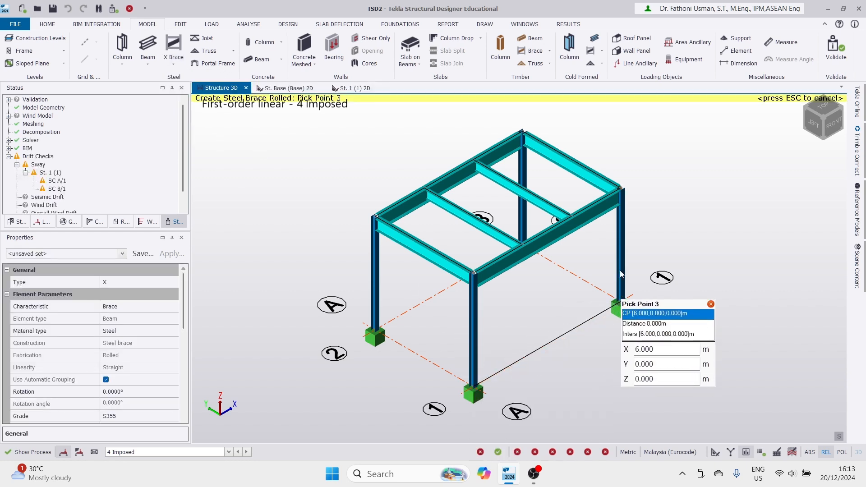
click(621, 190)
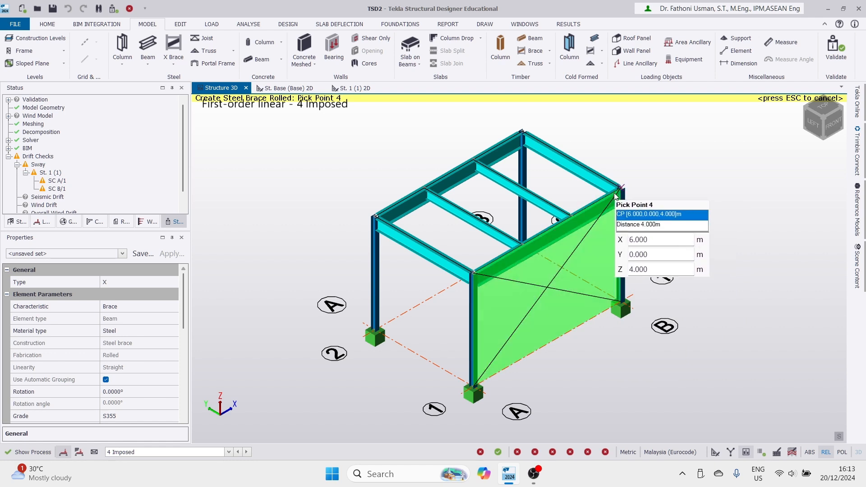
click(615, 195)
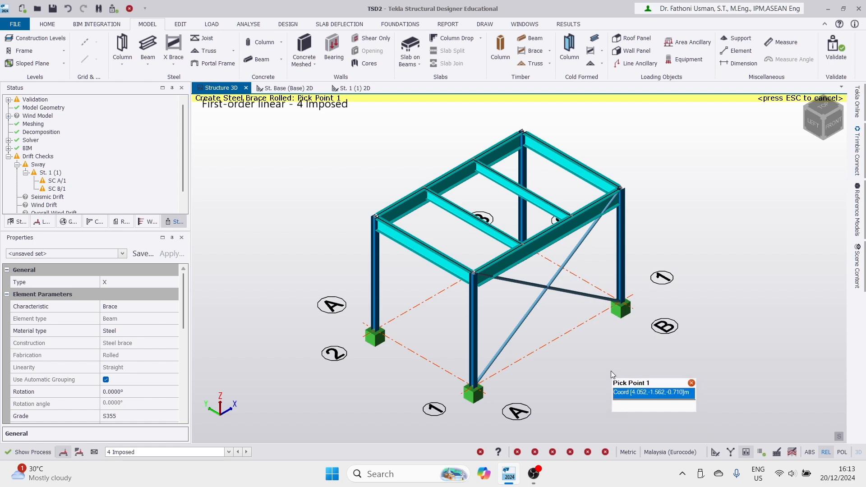
scroll(650, 292, up, 1)
scroll(648, 288, down, 4)
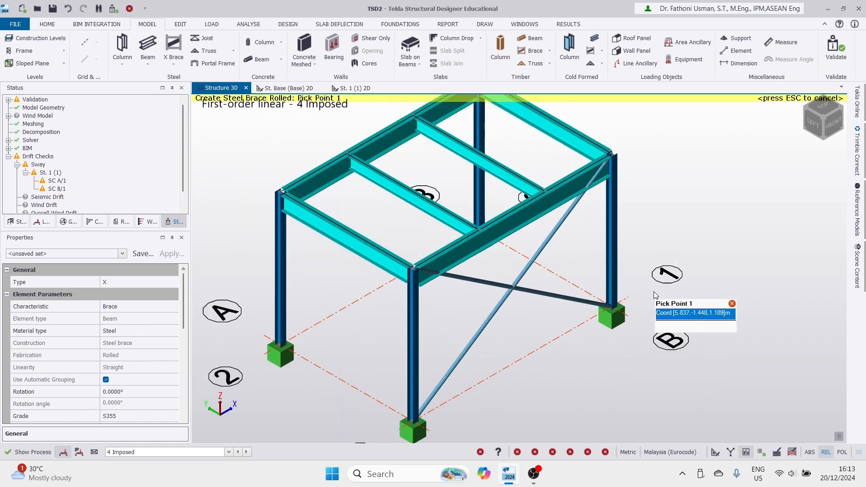
key(Escape)
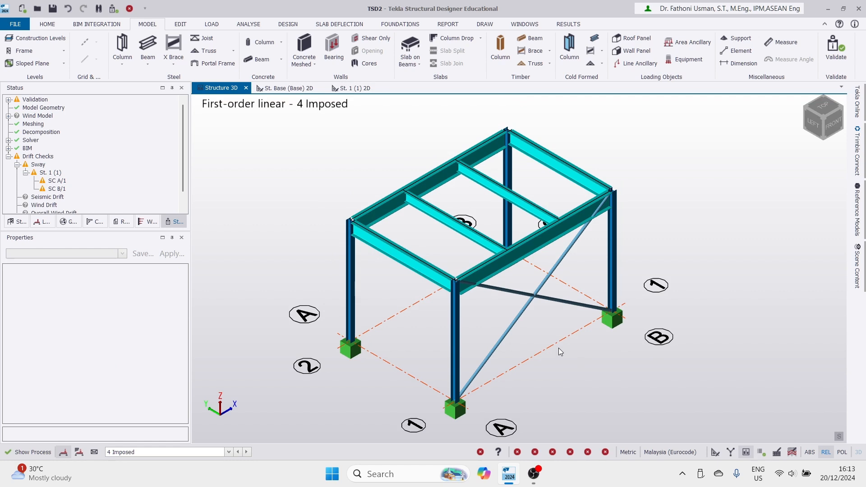
- Rerun the full static analysis with the X brace in place and check the drift status
click(249, 24)
click(307, 49)
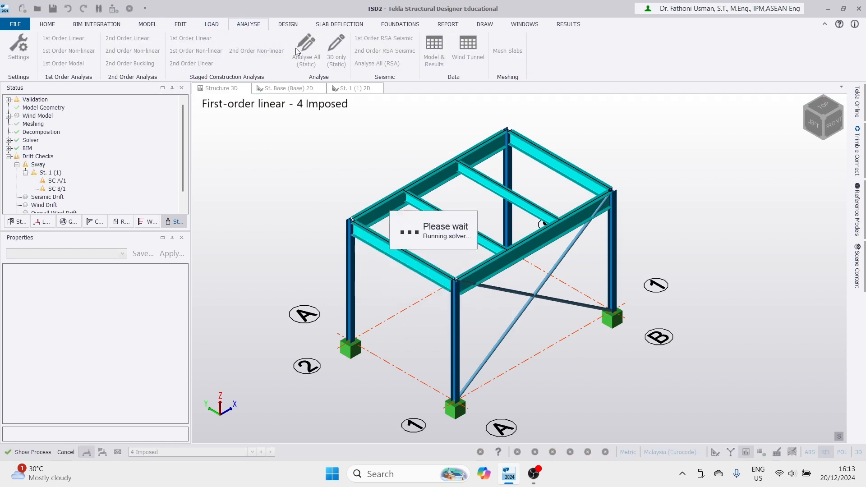
click(8, 157)
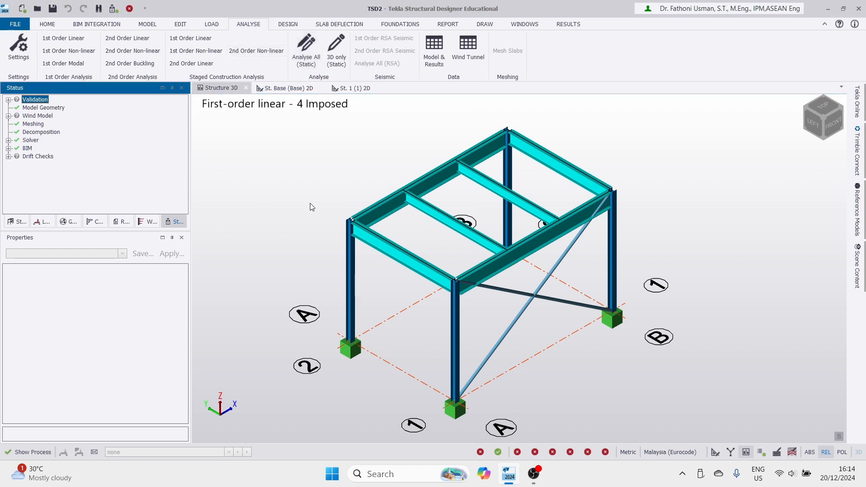
scroll(317, 194, down, 2)
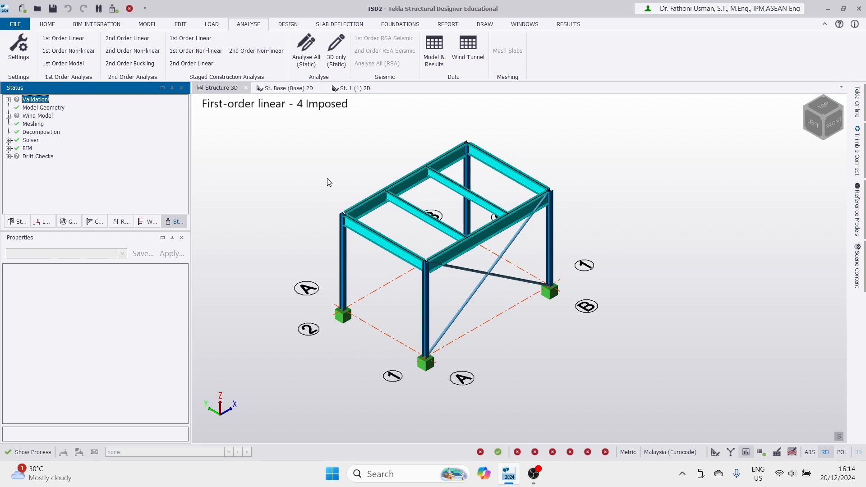
middle_drag(329, 182, 361, 194)
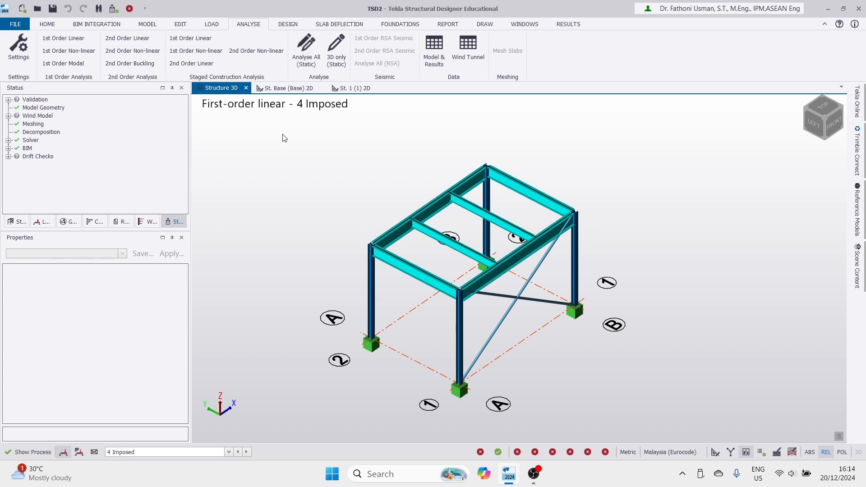
click(398, 230)
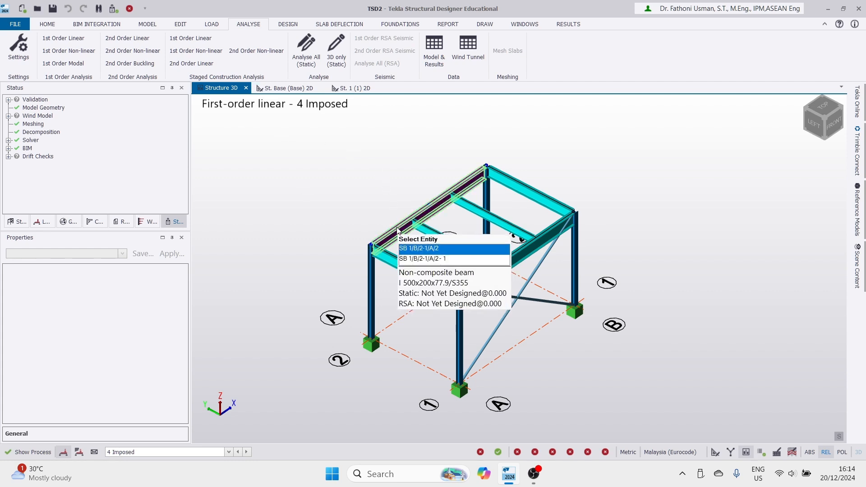
right_click(397, 230)
key(Escape)
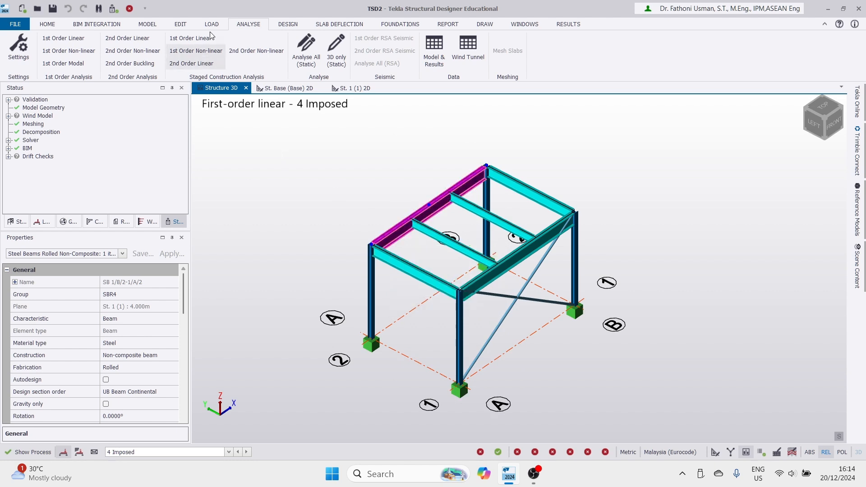
key(Escape)
- Run the gravity design of the steel members and review their design status and utilisation ratios in the 3D view
click(292, 24)
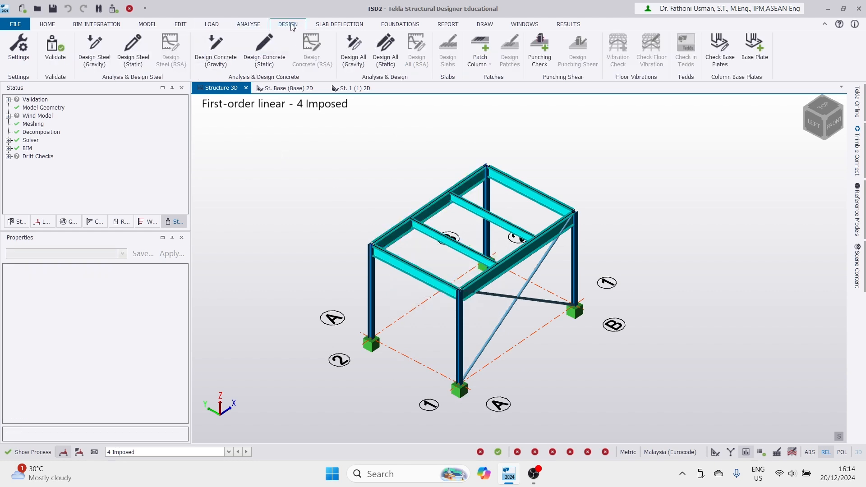
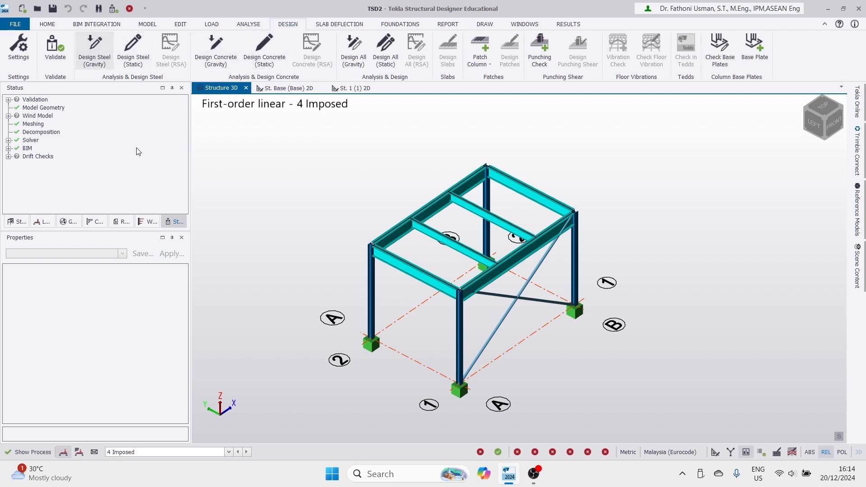
click(102, 56)
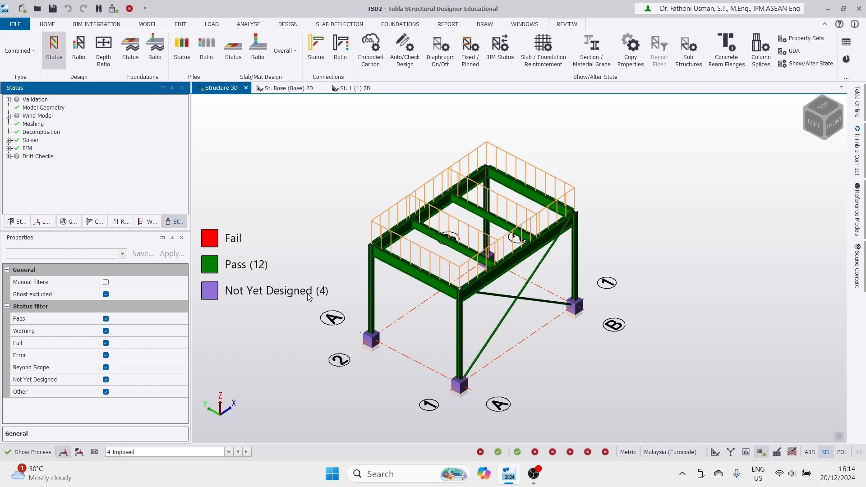
middle_drag(267, 220, 282, 166)
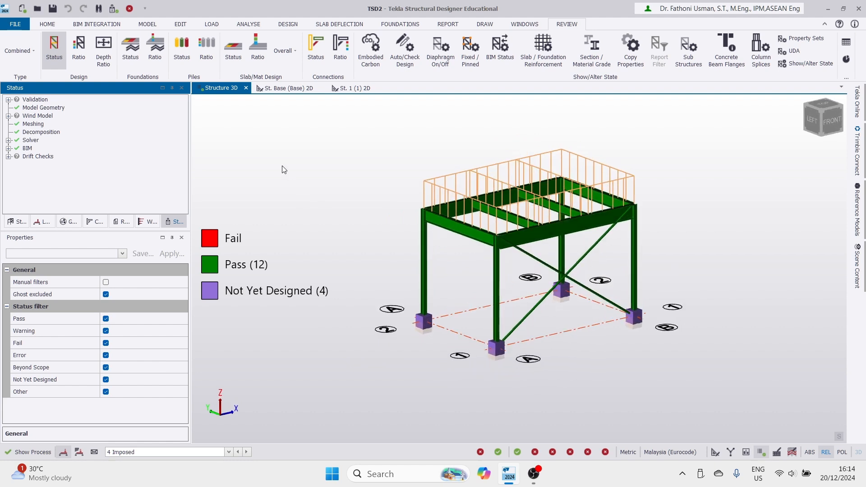
click(84, 44)
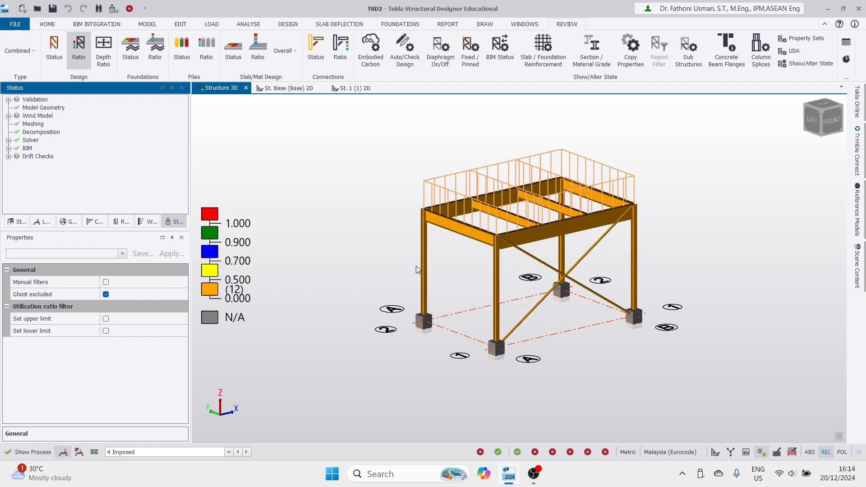
shift+middle_drag(321, 258, 346, 277)
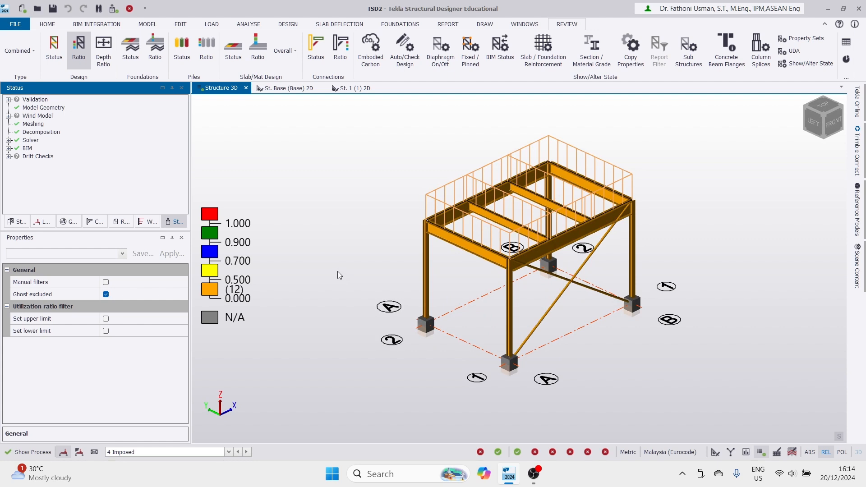
- Turn on Autodesign for all six steel beams at the 4 m level, covering the four perimeter beams and two intermediate beams
key(Escape)
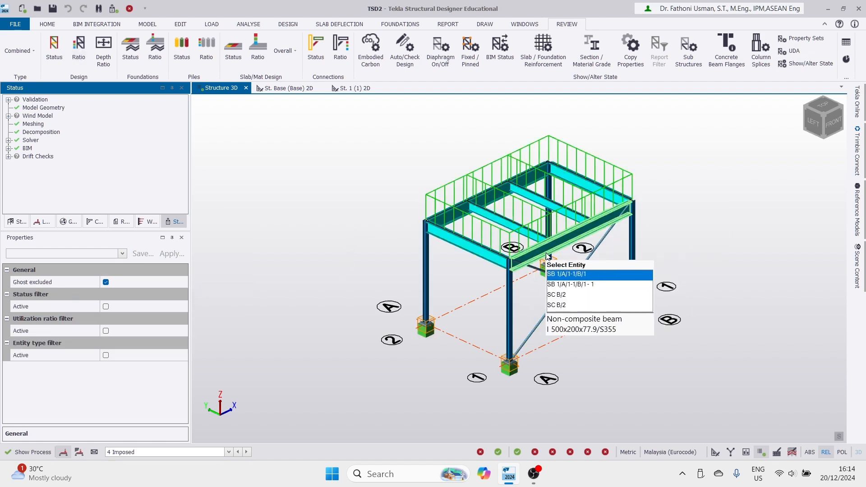
click(563, 244)
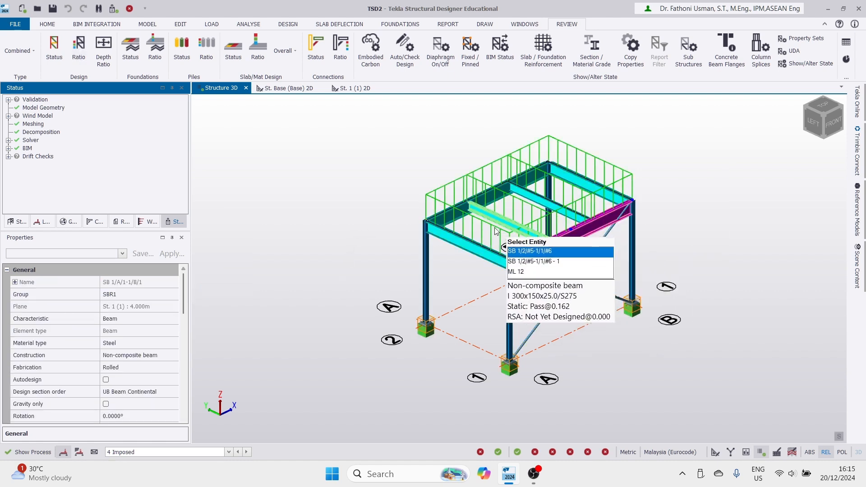
ctrl+click(453, 218)
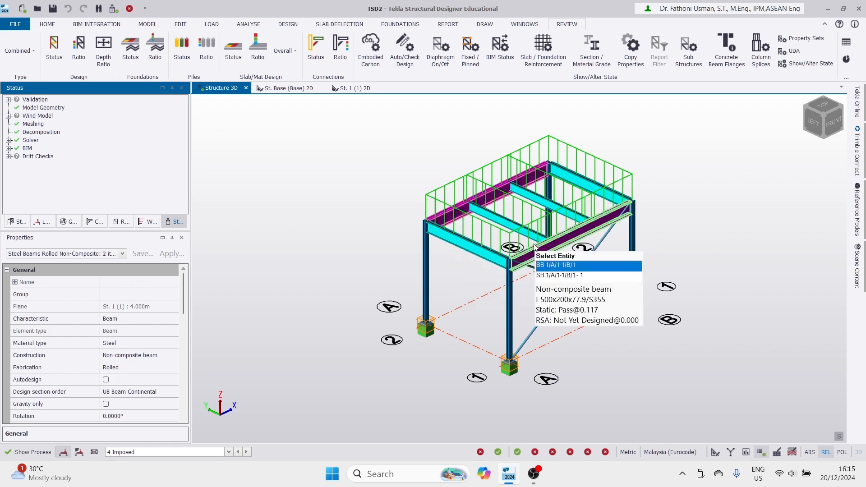
ctrl+click(570, 182)
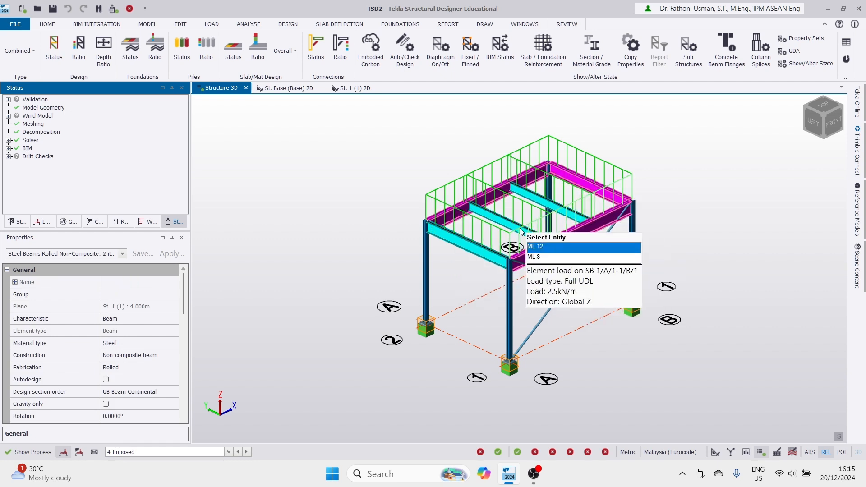
ctrl+click(471, 251)
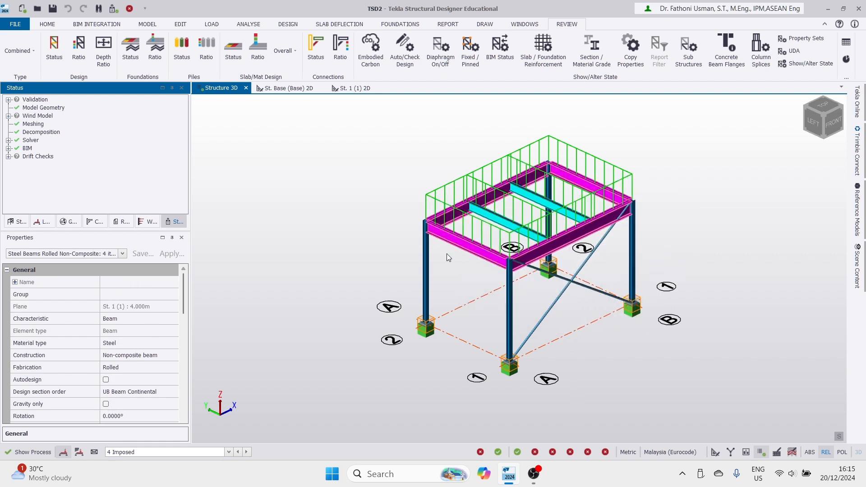
ctrl+click(489, 218)
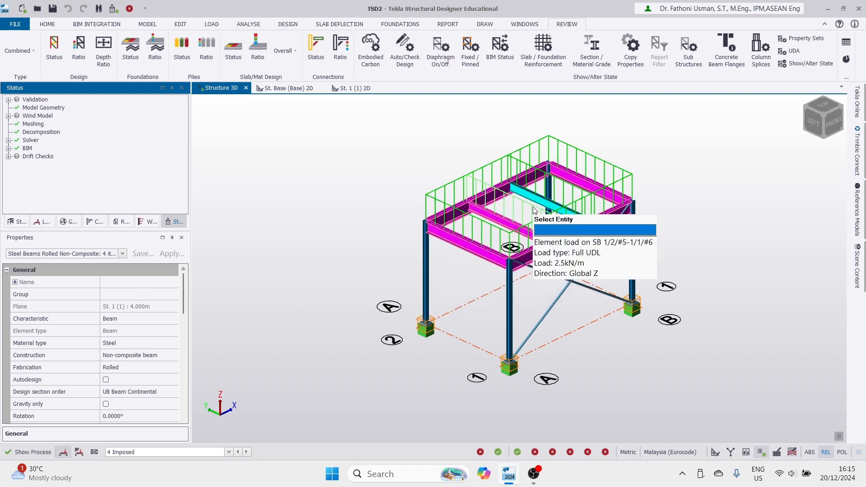
ctrl+click(536, 205)
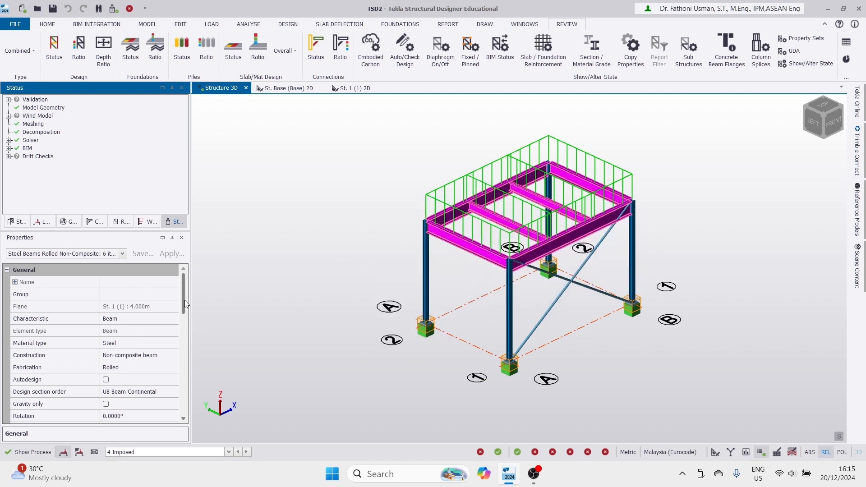
mouse_move(183, 303)
mouse_down()
mouse_move(189, 328)
mouse_move(185, 299)
mouse_up()
click(107, 381)
click(107, 380)
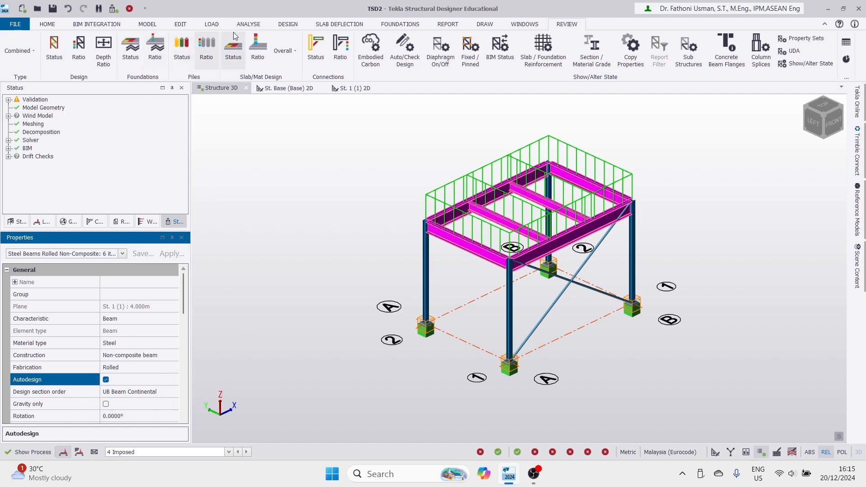
- Rerun the full static analysis and the gravity design of the steel members with the beams set to autodesign
click(246, 25)
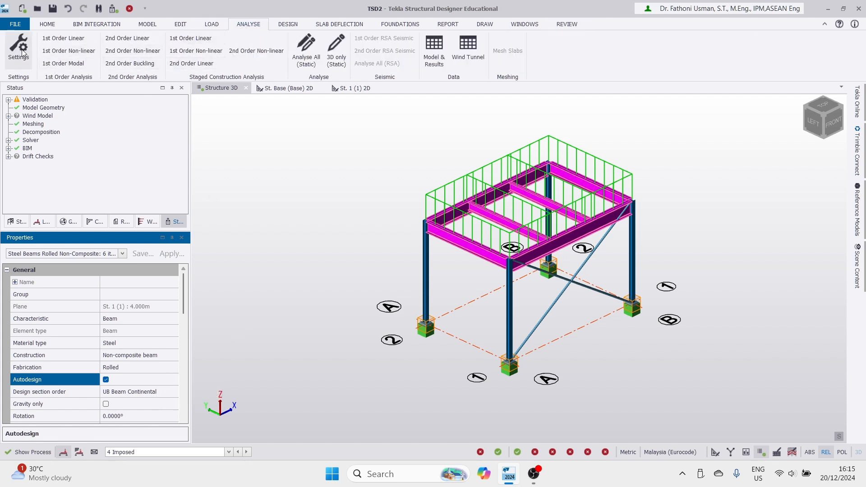
click(300, 48)
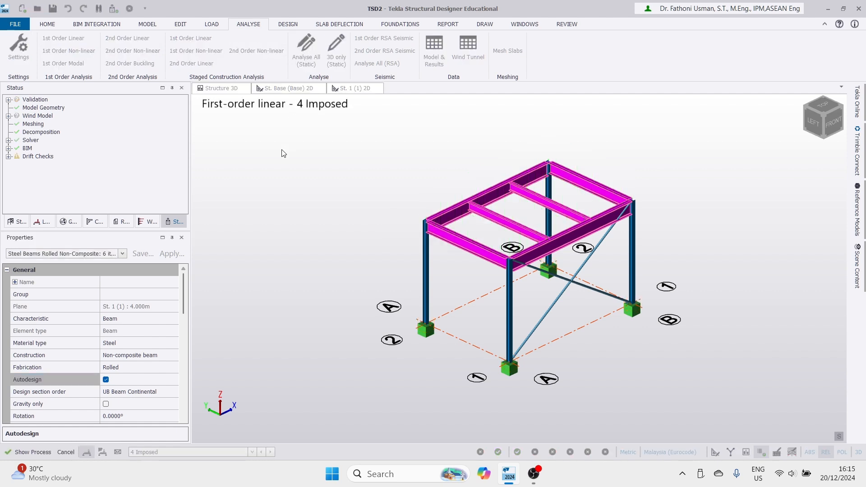
click(294, 175)
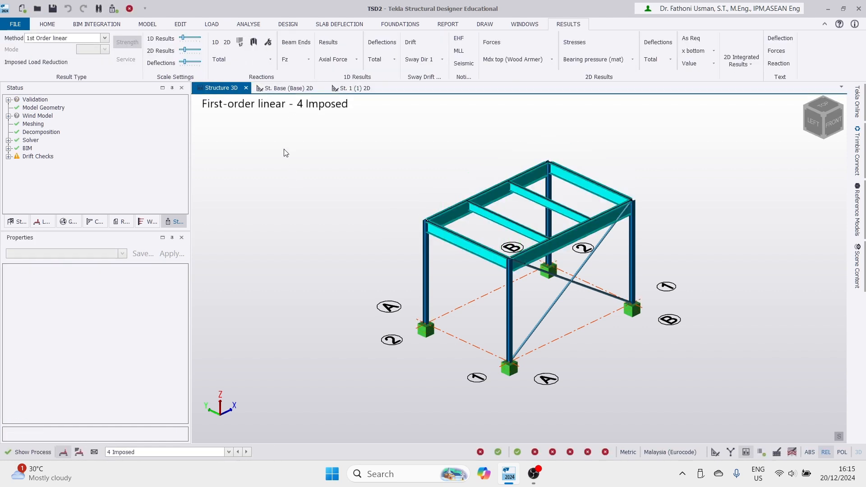
click(297, 28)
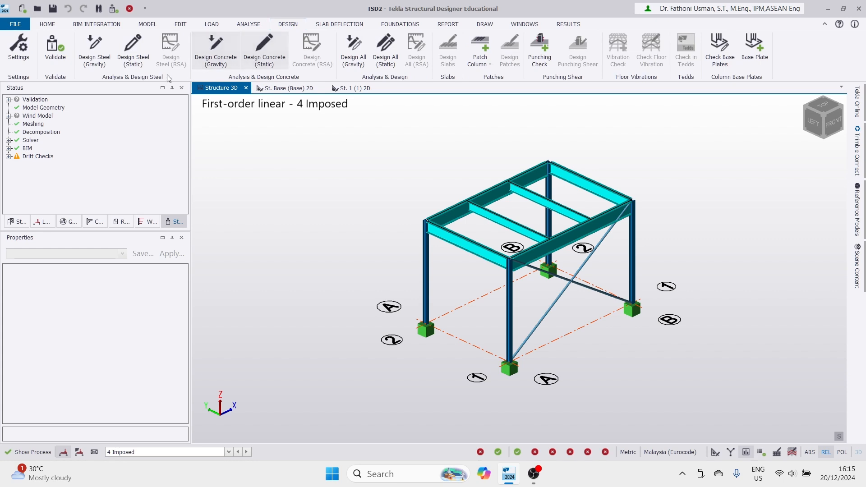
click(94, 48)
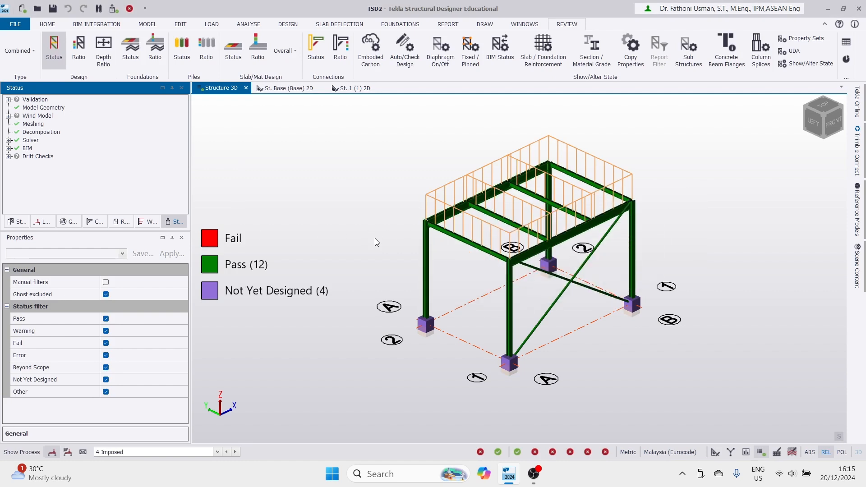
- Examine the utilisation ratios of the redesigned members in the 3D view, checking section sizes and static design results of the beams and columns
scroll(469, 275, up, 2)
key(Escape)
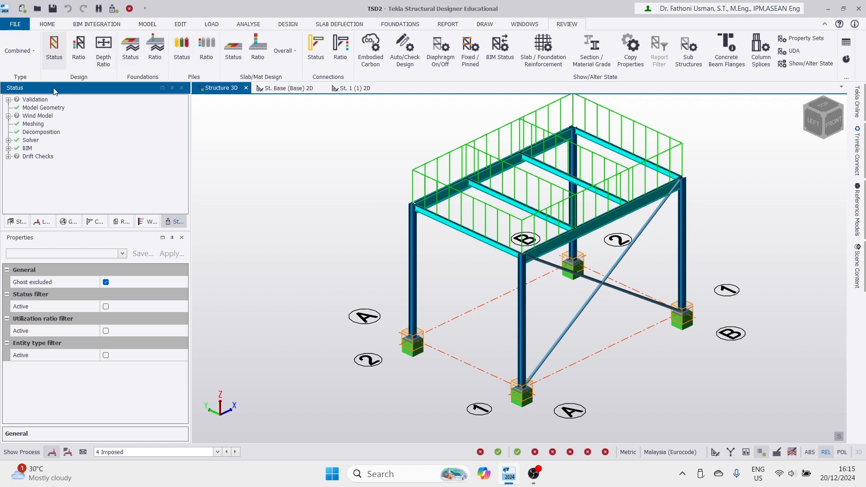
click(79, 47)
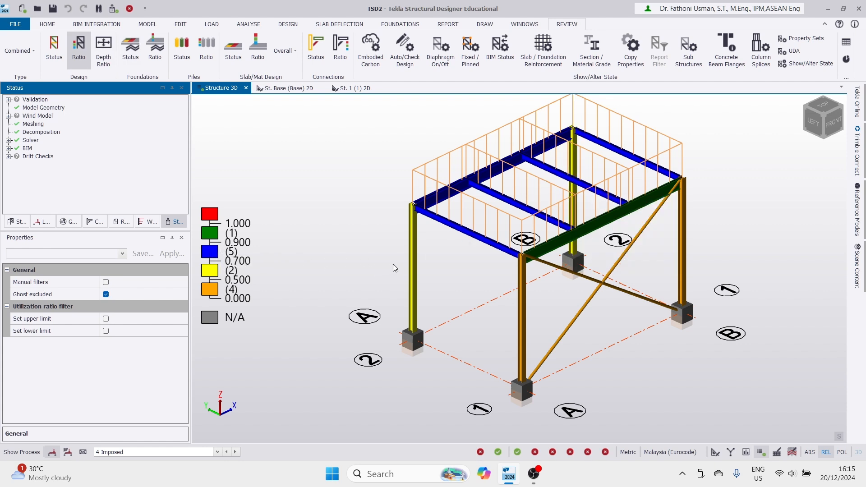
mouse_move(410, 267)
mouse_move(525, 299)
mouse_move(575, 252)
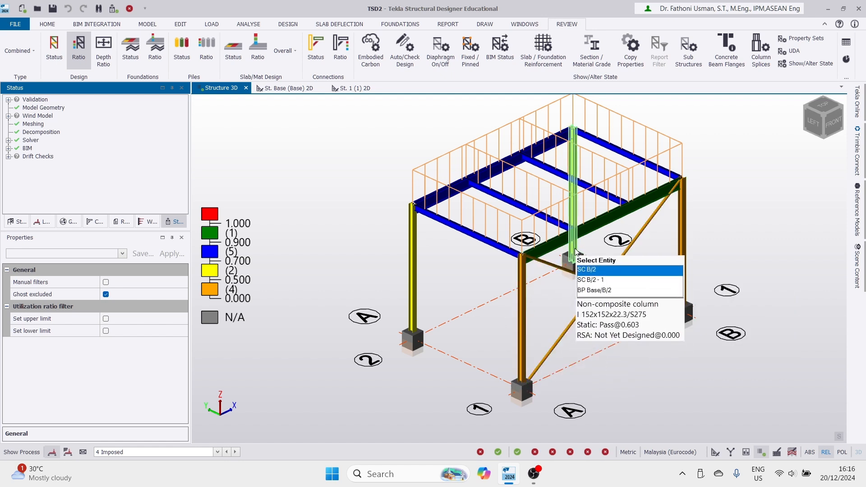
right_drag(535, 313, 548, 232)
right_drag(599, 172, 548, 196)
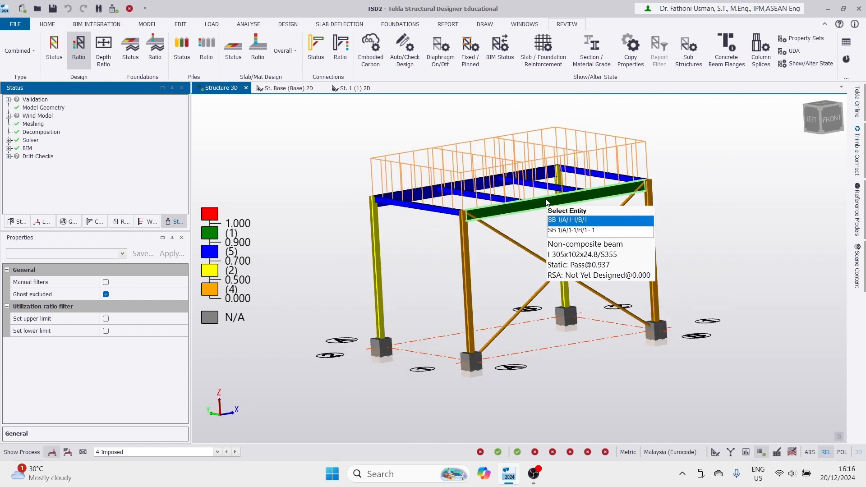
mouse_move(459, 220)
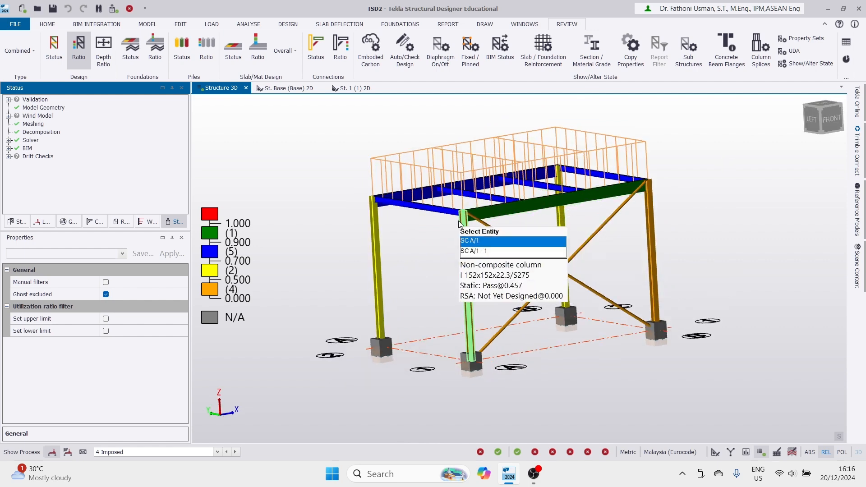
mouse_move(574, 204)
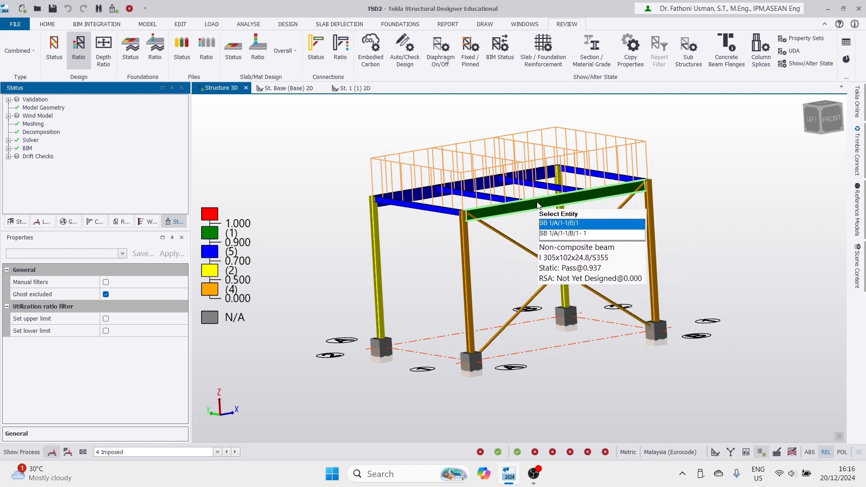
mouse_move(432, 195)
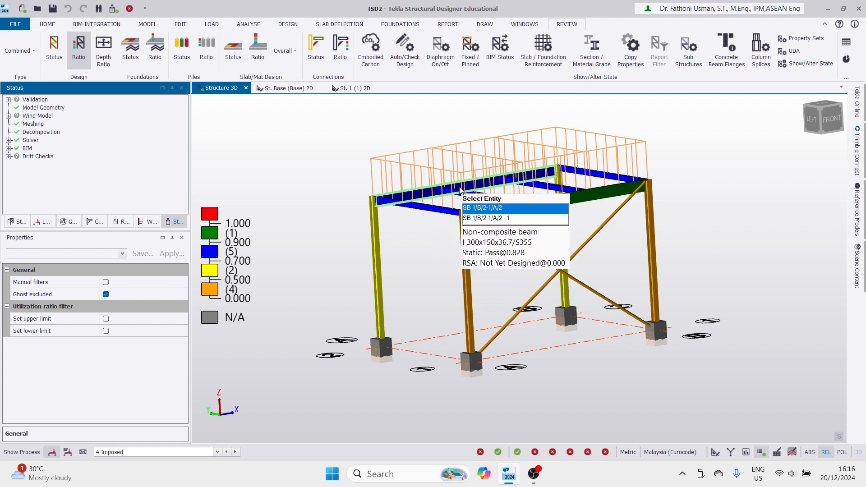
mouse_move(380, 274)
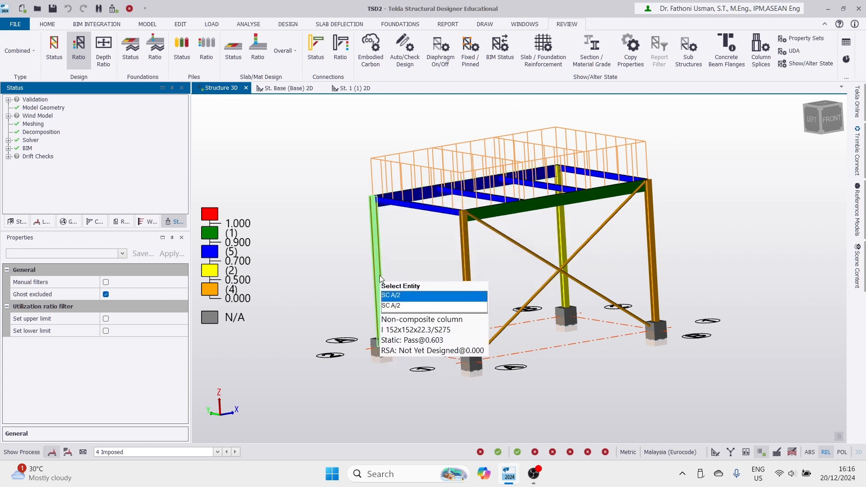
mouse_move(503, 186)
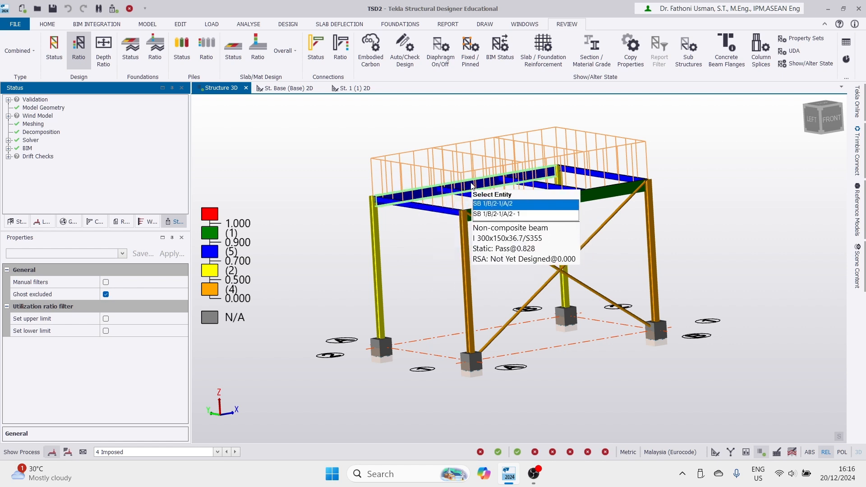
right_drag(393, 276, 460, 271)
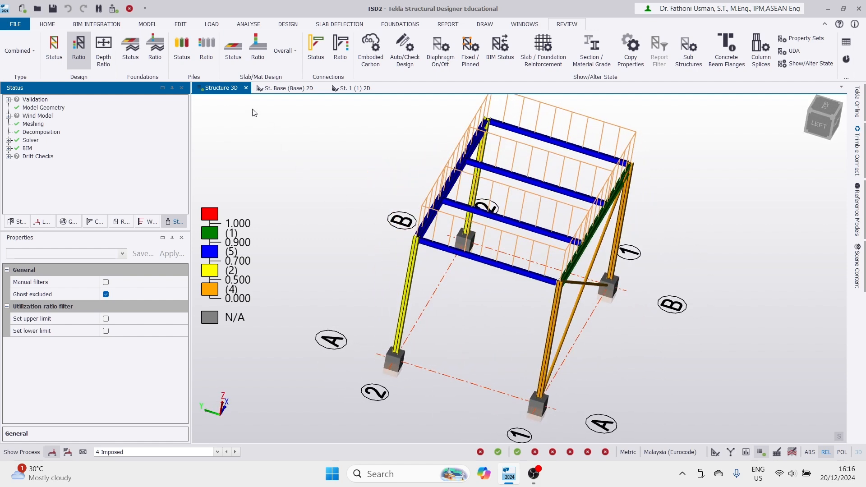
- Switch the 3D view to results, display the Moment Major diagrams for the 4 Imposed load case, and inspect the beam moments
right_click(221, 91)
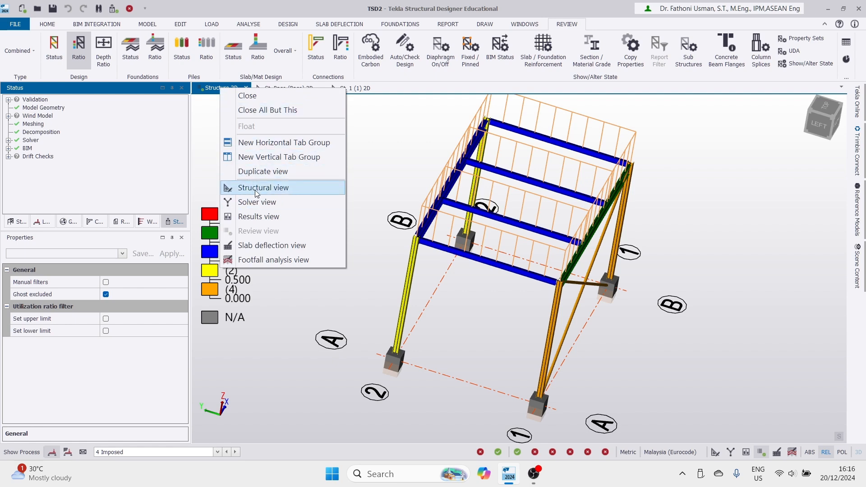
click(258, 215)
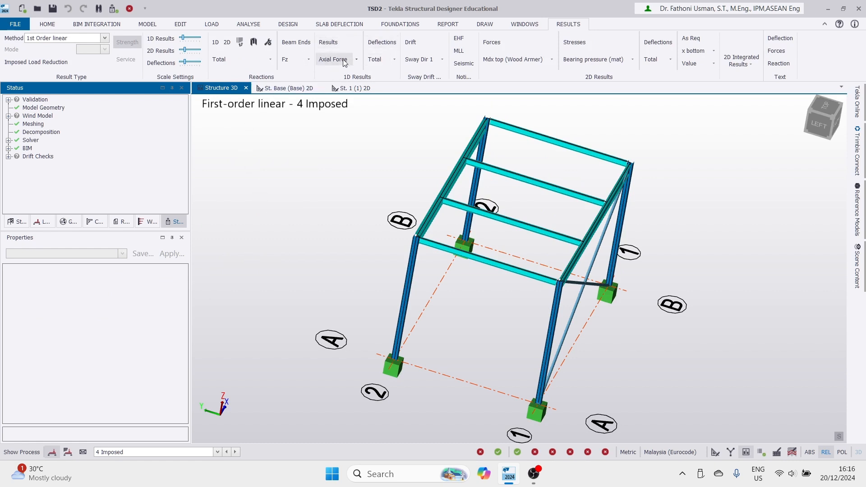
click(357, 59)
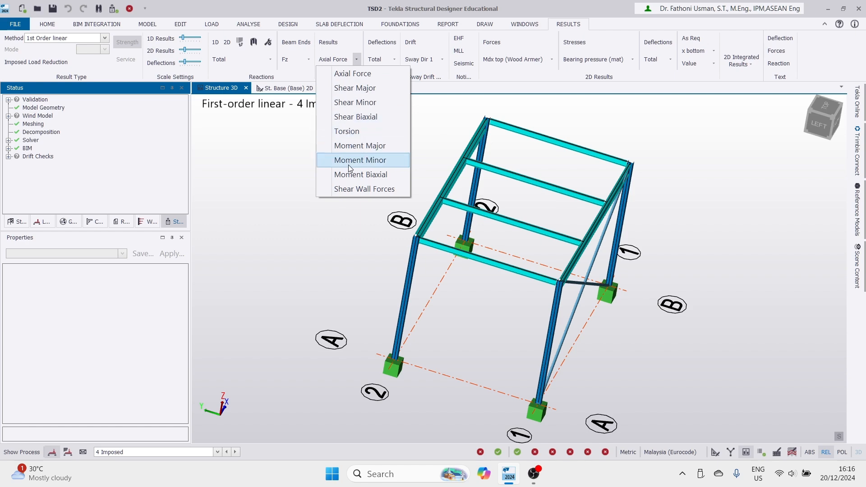
click(351, 146)
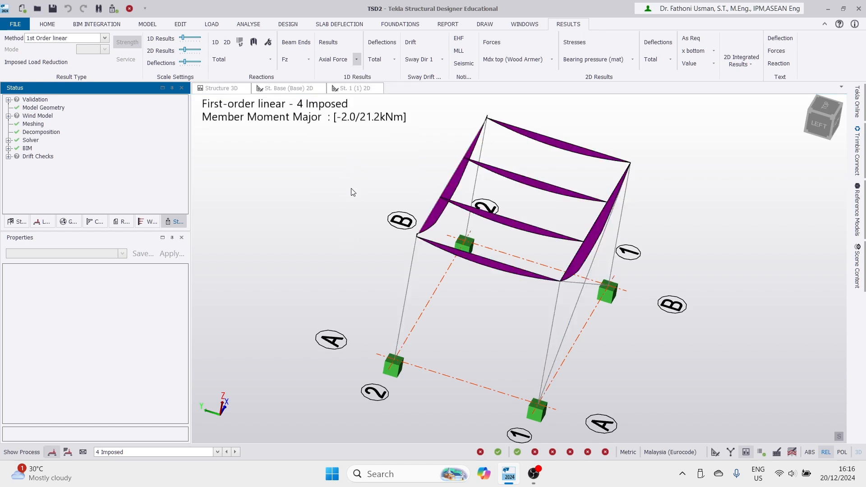
middle_drag(353, 192, 340, 161)
scroll(393, 164, up, 3)
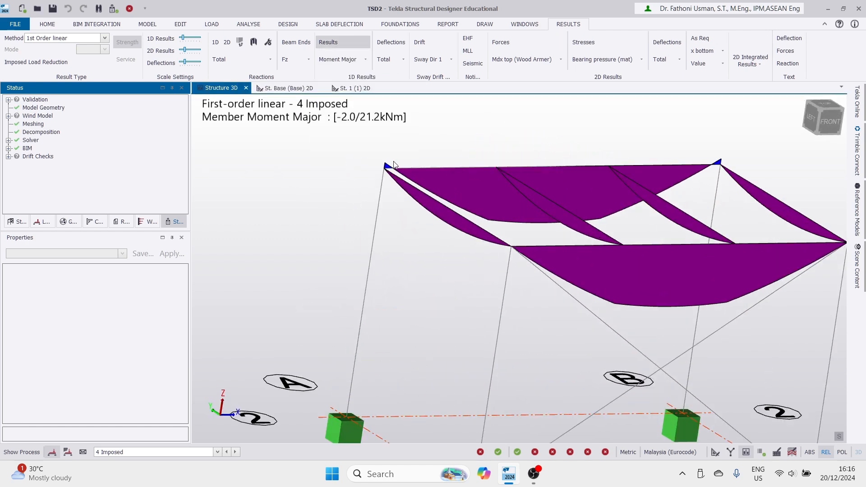
scroll(393, 165, up, 3)
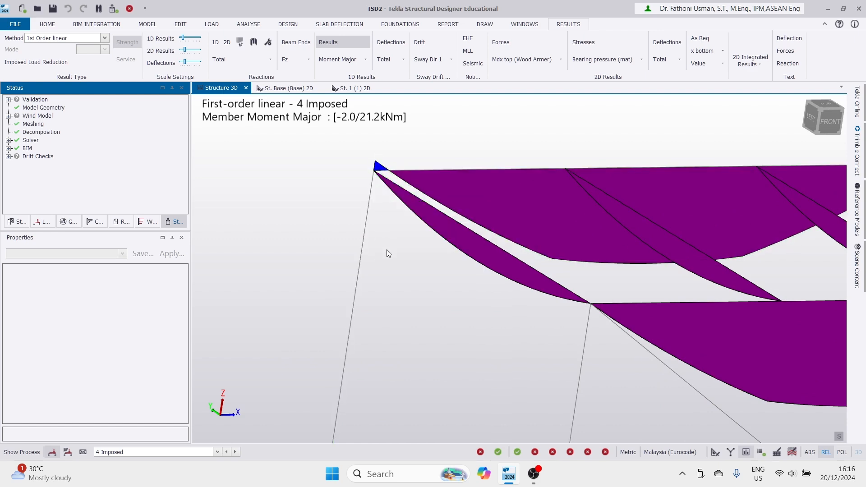
scroll(392, 261, down, 3)
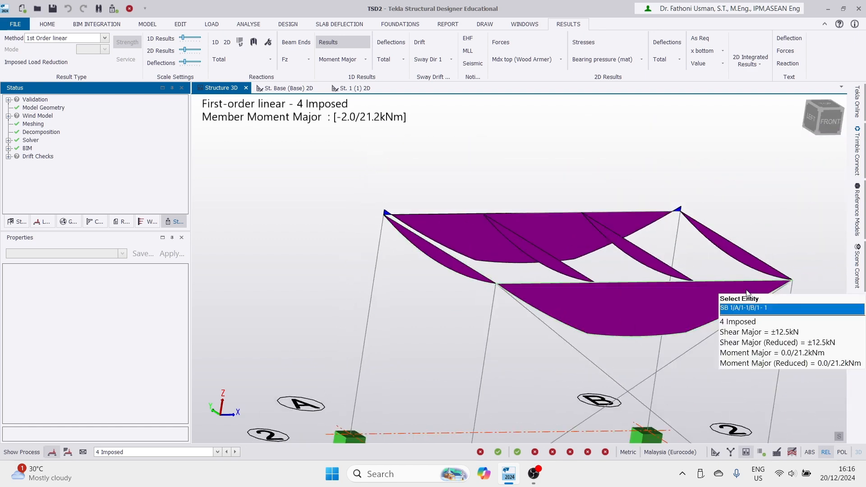
scroll(546, 295, up, 4)
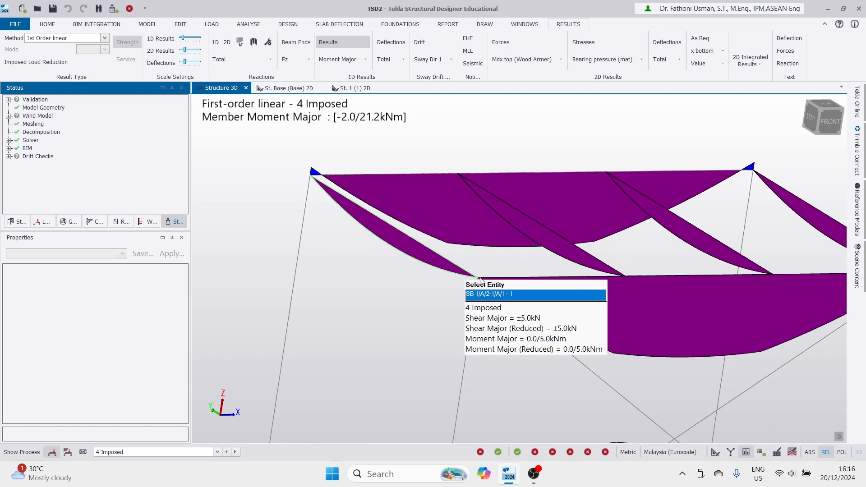
scroll(503, 261, down, 4)
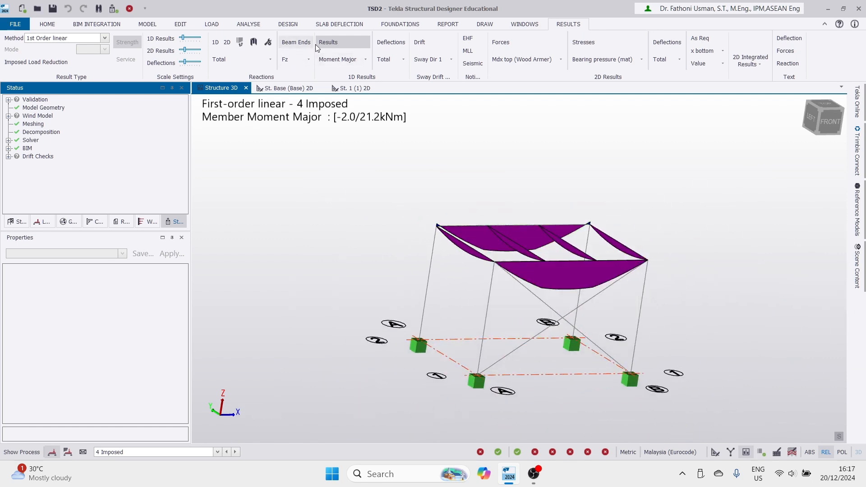
- Display the Moment Biaxial diagrams for the 4 Imposed load case and inspect the moments in the columns on grid line 2
click(366, 59)
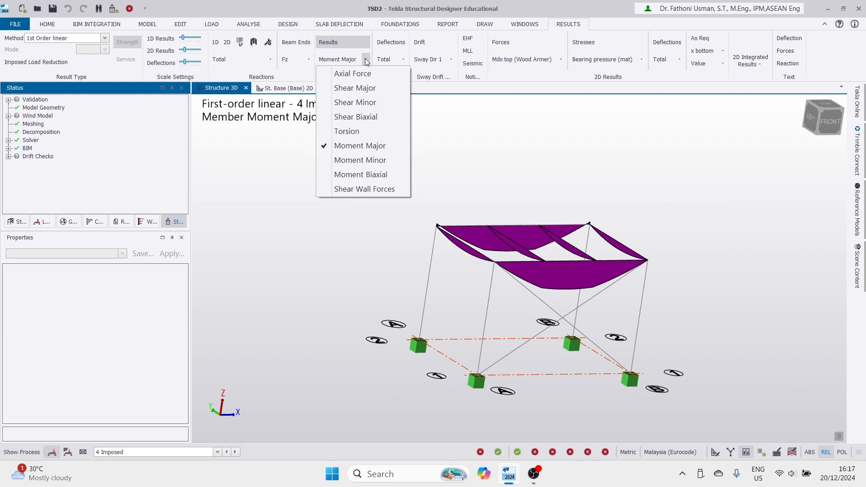
click(353, 175)
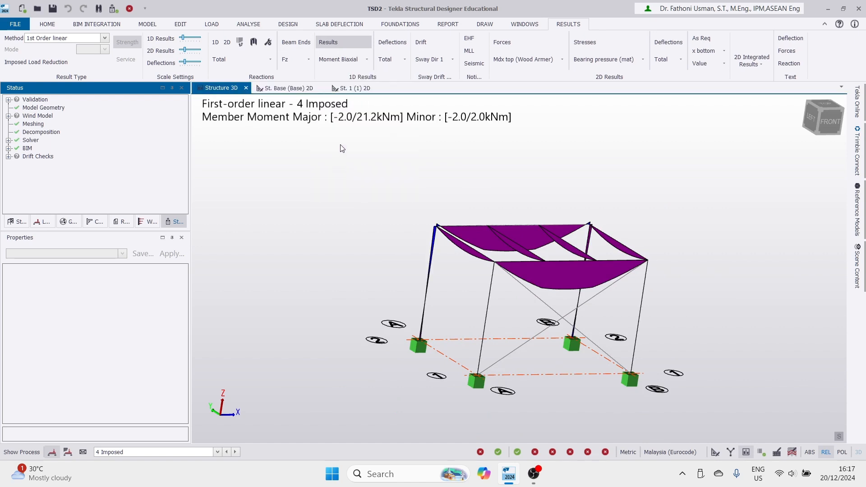
scroll(437, 271, up, 5)
scroll(416, 268, down, 2)
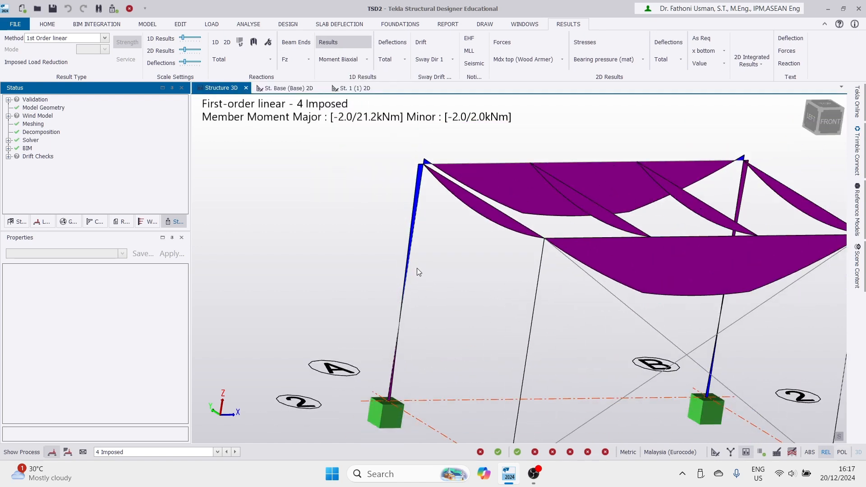
- Switch the Structure 3D view from the results display back to the structural view
scroll(494, 341, down, 4)
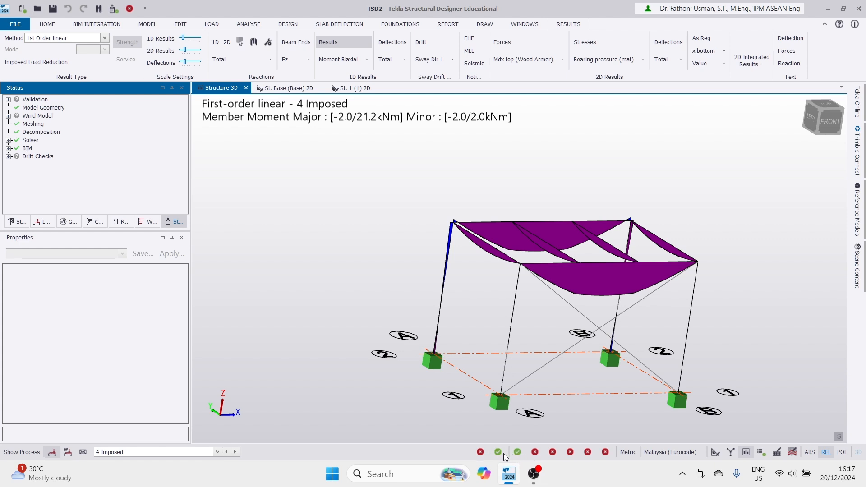
mouse_move(498, 453)
right_click(232, 88)
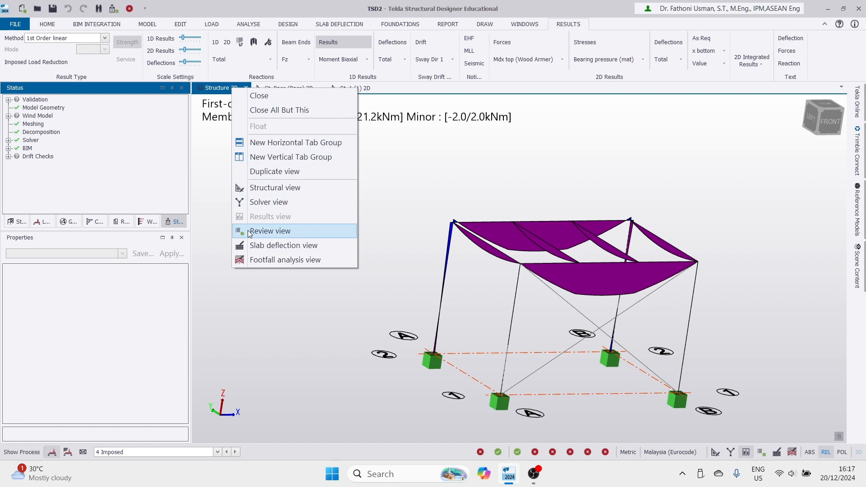
click(252, 189)
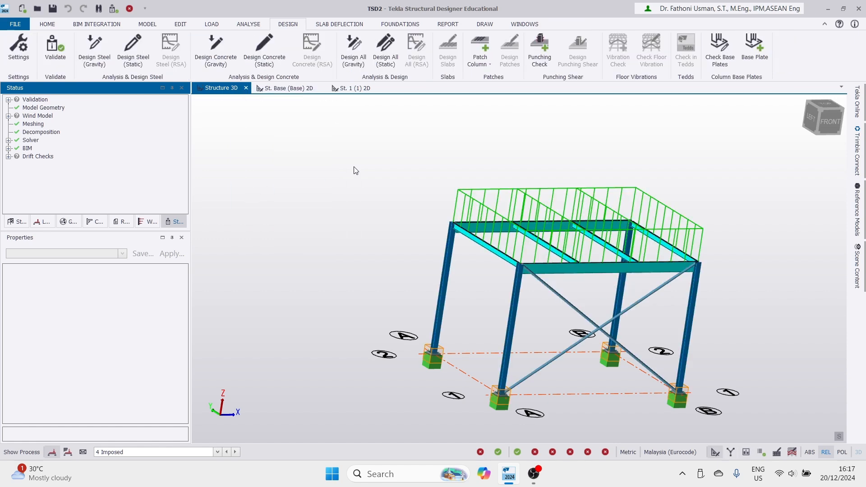
right_drag(354, 167, 404, 178)
middle_drag(411, 170, 340, 153)
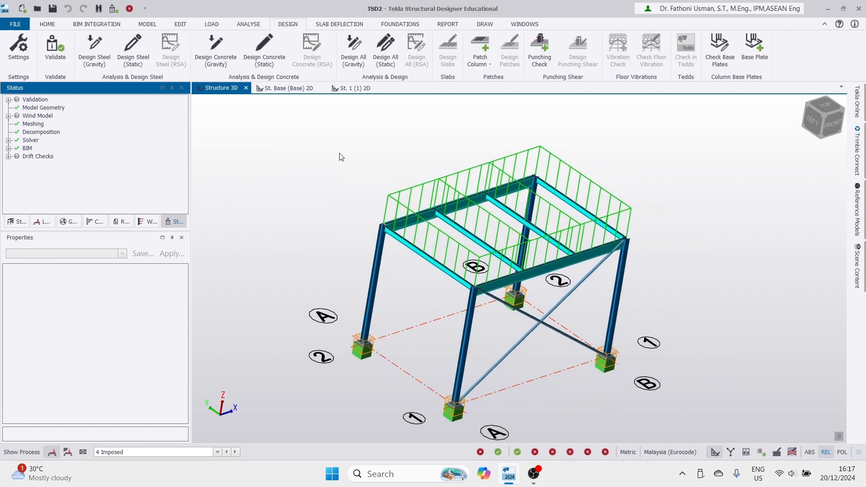
right_drag(643, 209, 715, 239)
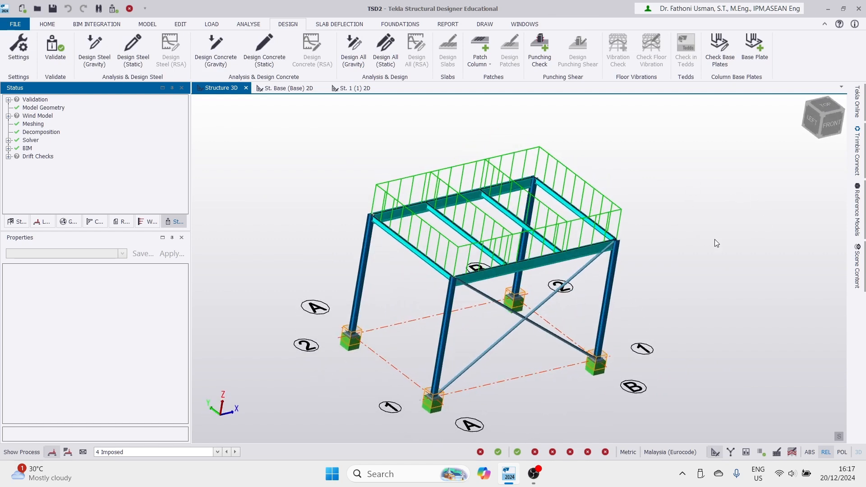
- Set the 3D view to the top-left-front isometric orientation and hide the member loads in the scene content
right_drag(759, 321, 831, 237)
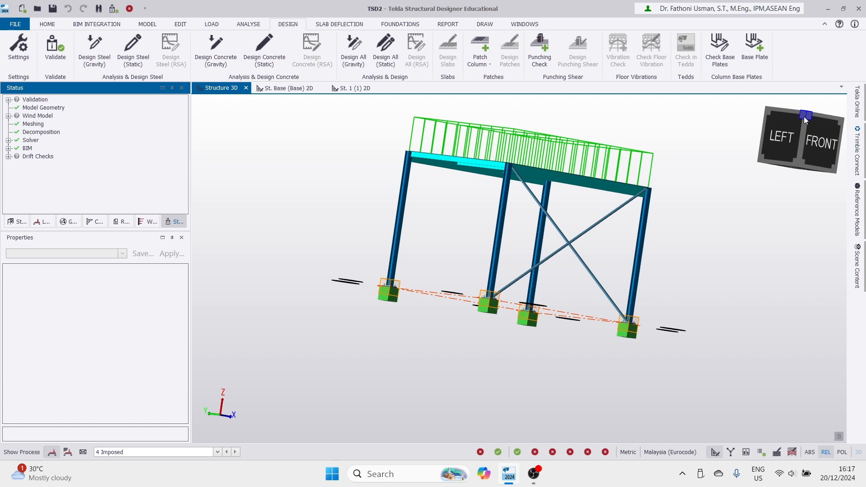
click(804, 116)
click(858, 276)
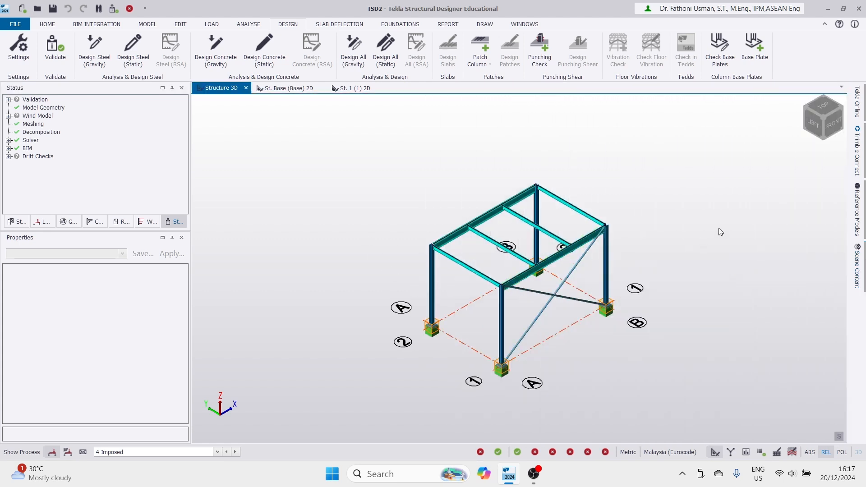
scroll(719, 229, up, 3)
right_drag(719, 229, 781, 188)
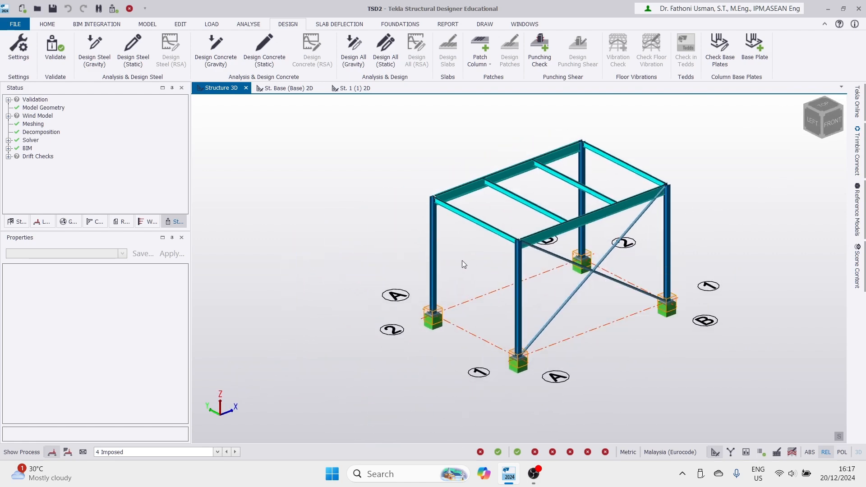
- Inspect the section size and static design result of the beam on grid line 2
click(471, 191)
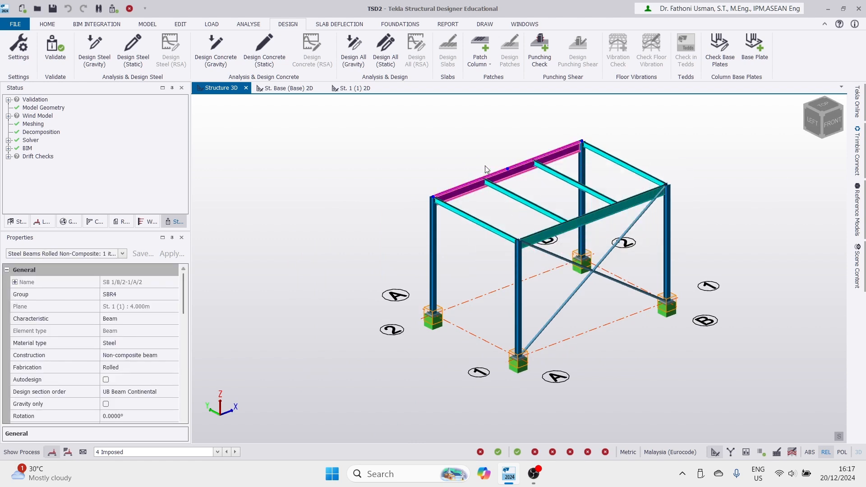
mouse_move(477, 188)
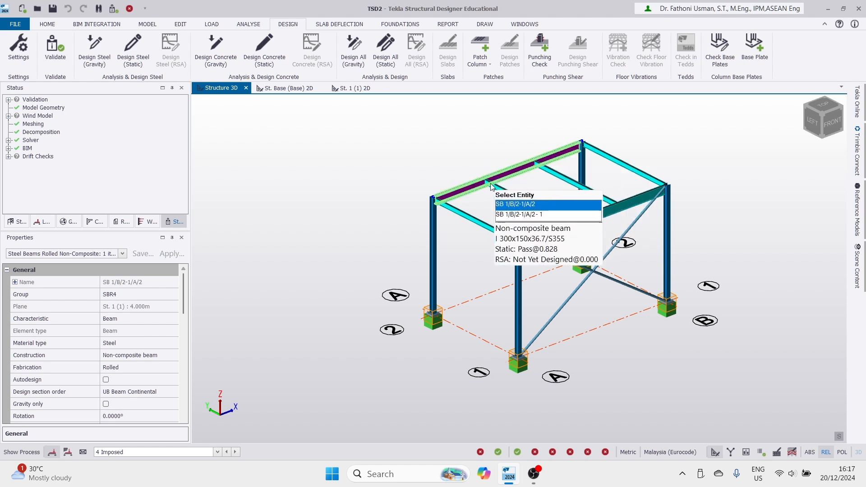
scroll(507, 196, up, 1)
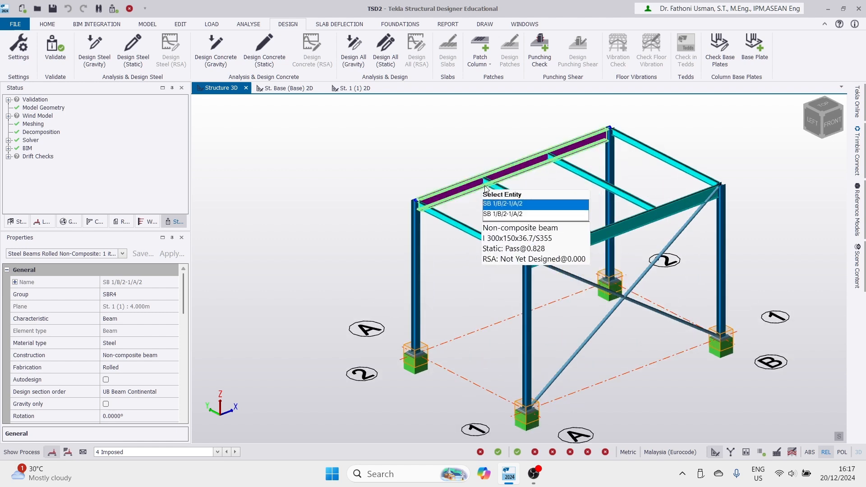
scroll(499, 189, up, 1)
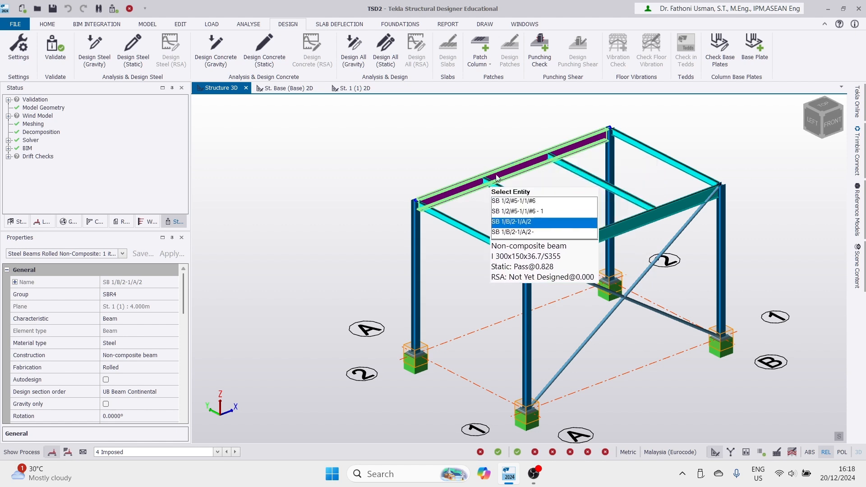
mouse_move(513, 167)
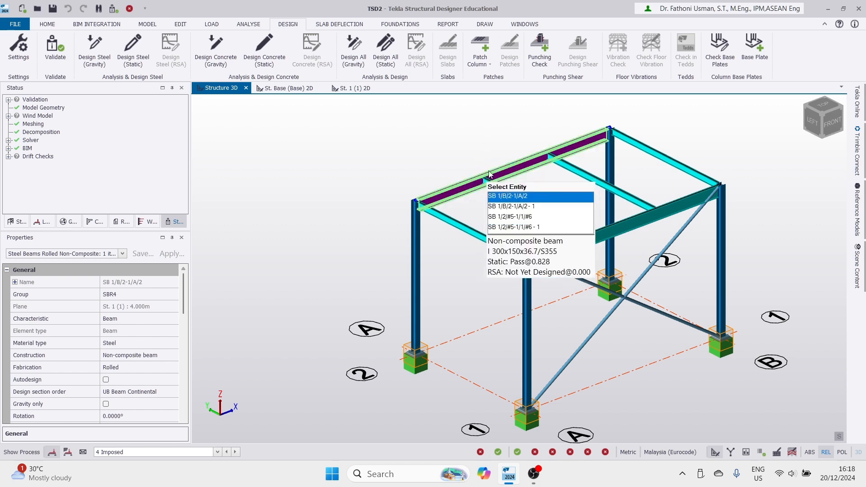
click(493, 148)
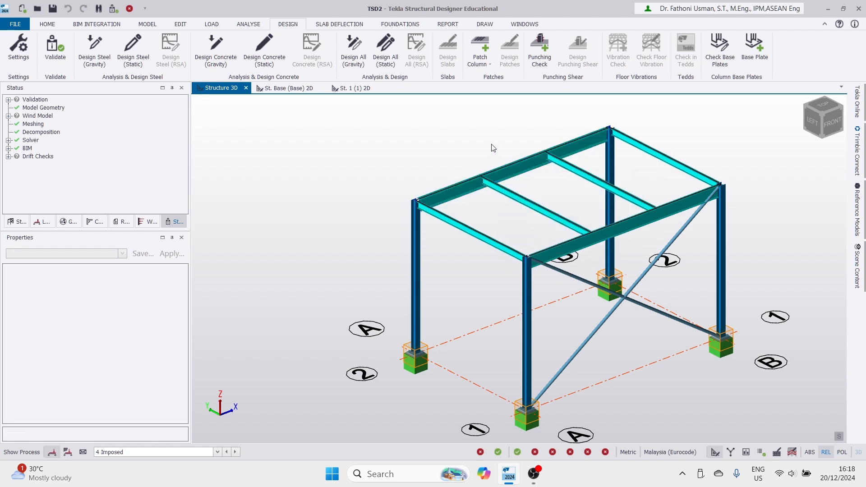
- Run the static member check on the beam along grid line 2 and view its results summary
click(467, 190)
right_click(466, 189)
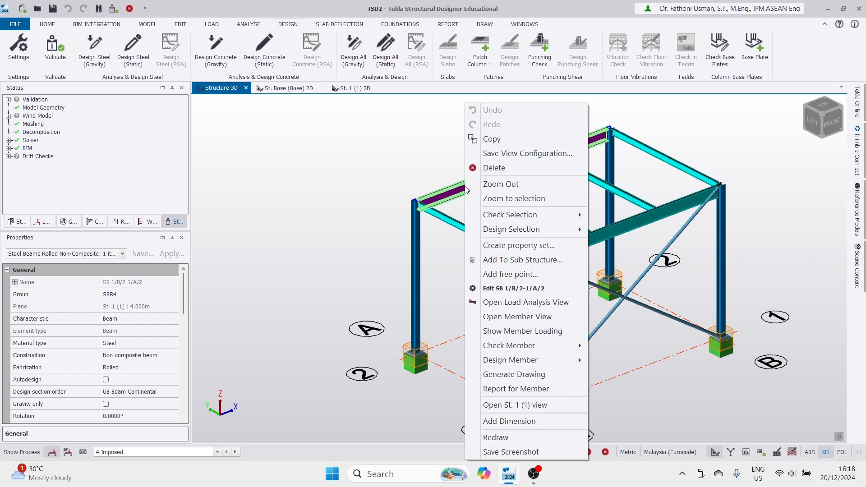
key(Escape)
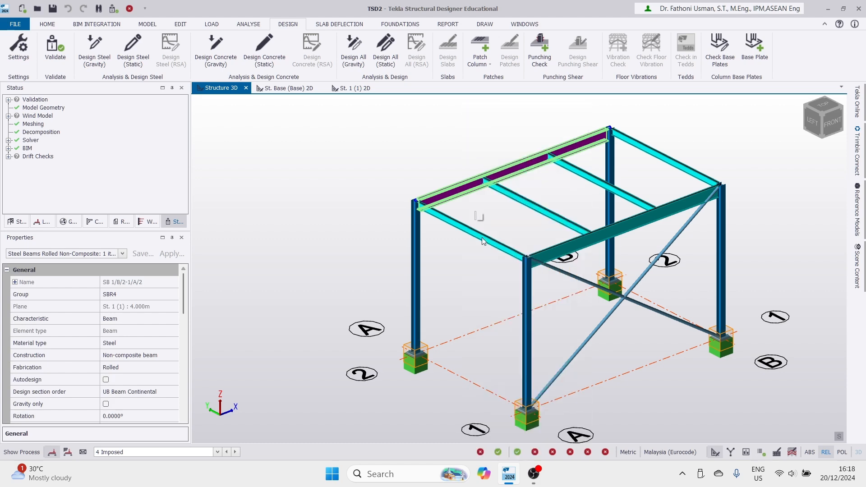
right_click(462, 193)
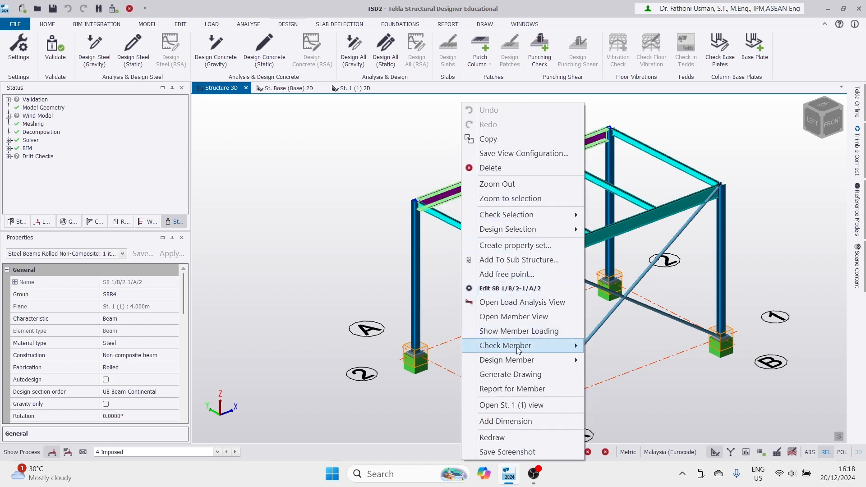
mouse_move(579, 346)
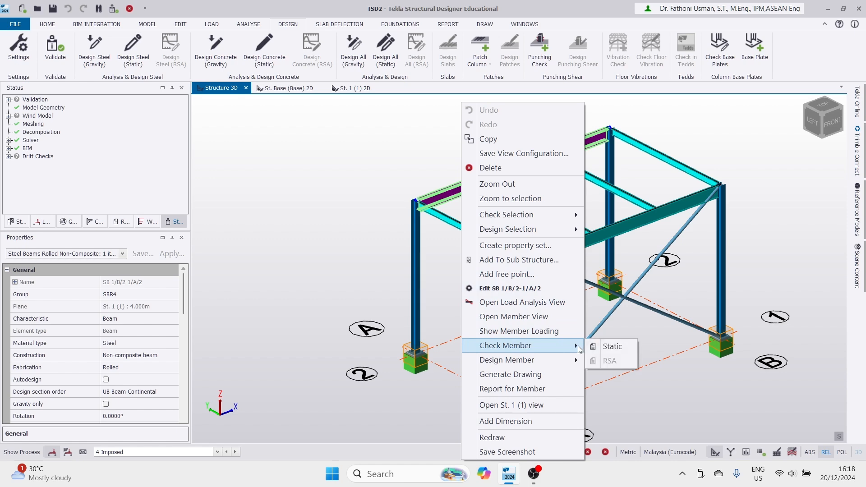
click(619, 351)
drag(275, 8, 355, 30)
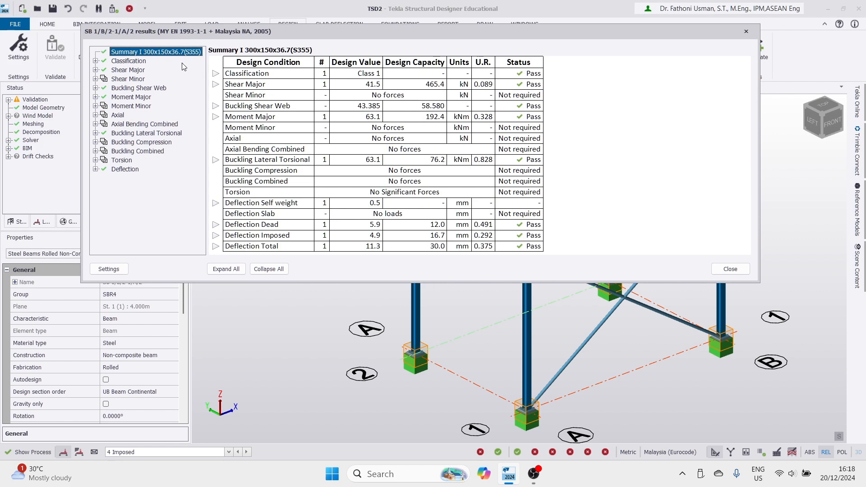
- Examine the beam's classification check for the 1.35G+1.5Q+1.5RQ combination, expanding the web class limit and f1 stress calculations
click(95, 61)
click(104, 70)
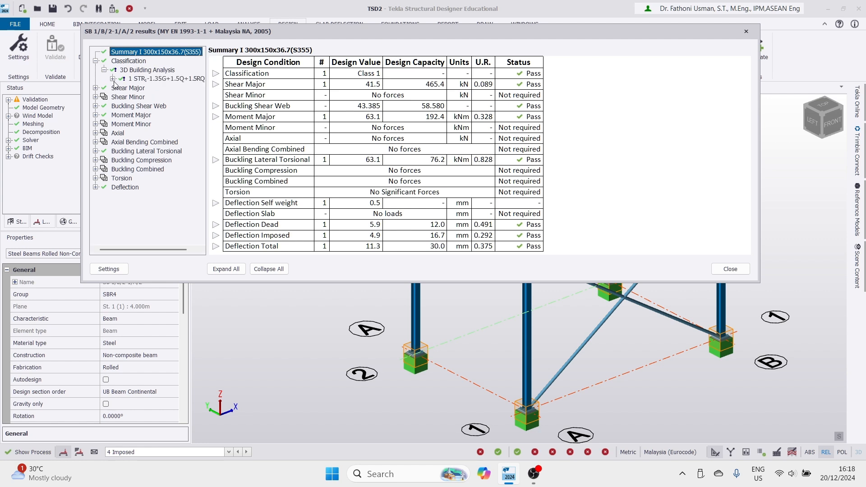
click(149, 79)
click(151, 88)
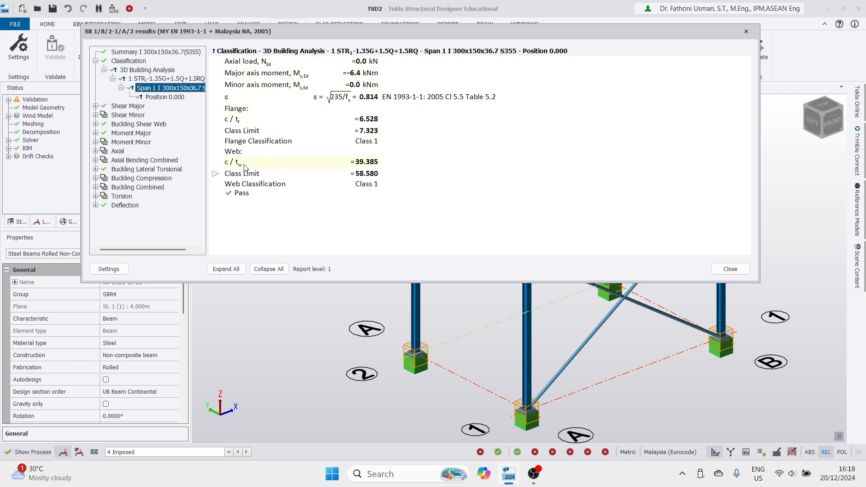
click(215, 175)
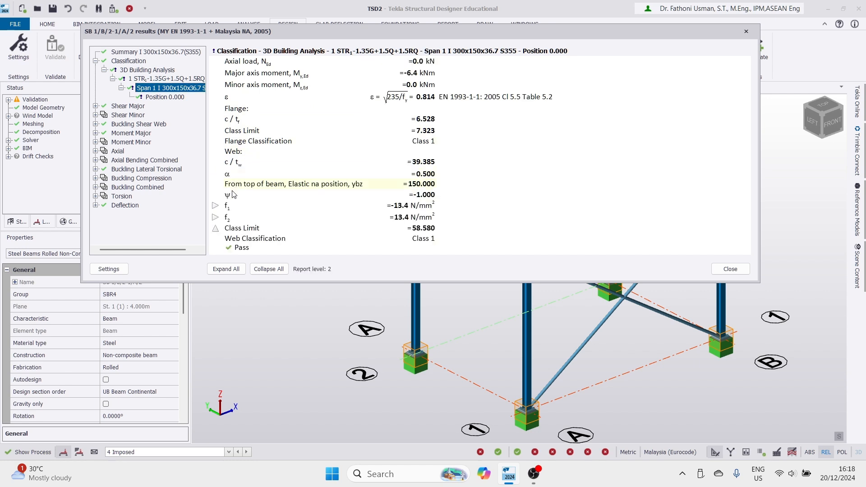
click(216, 206)
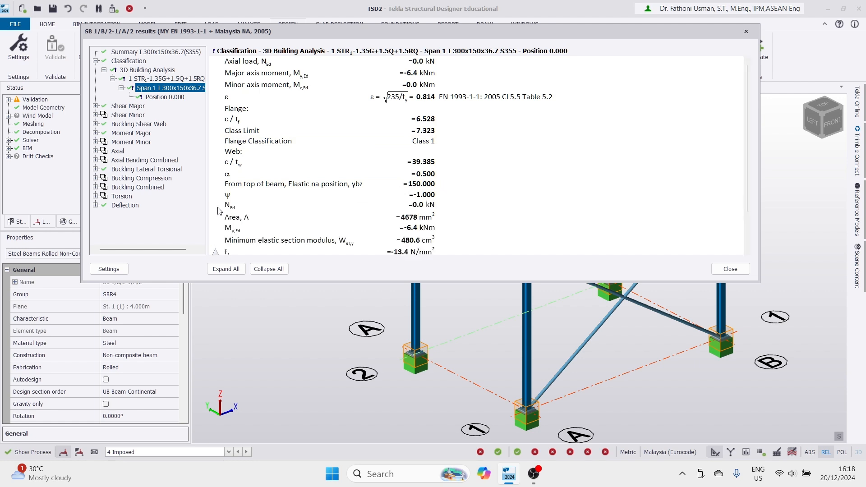
- Review the Shear Major check of the grid line 2 beam, return to the results summary, and close the results
click(95, 106)
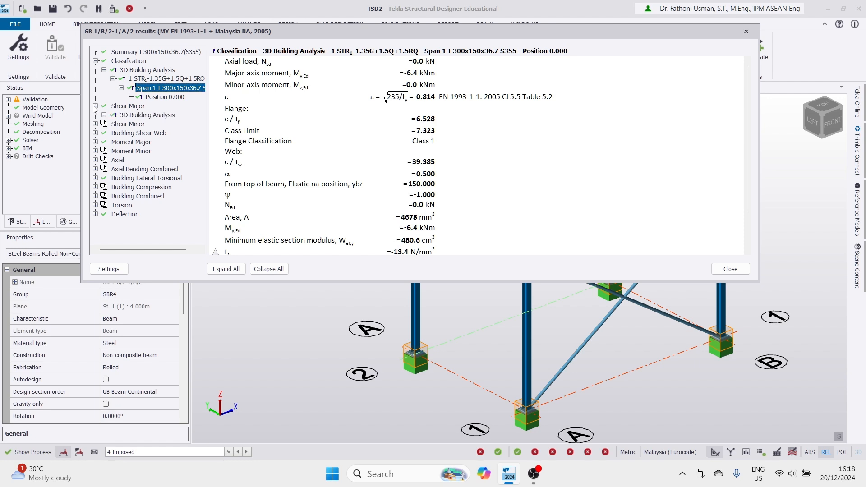
click(104, 115)
click(133, 116)
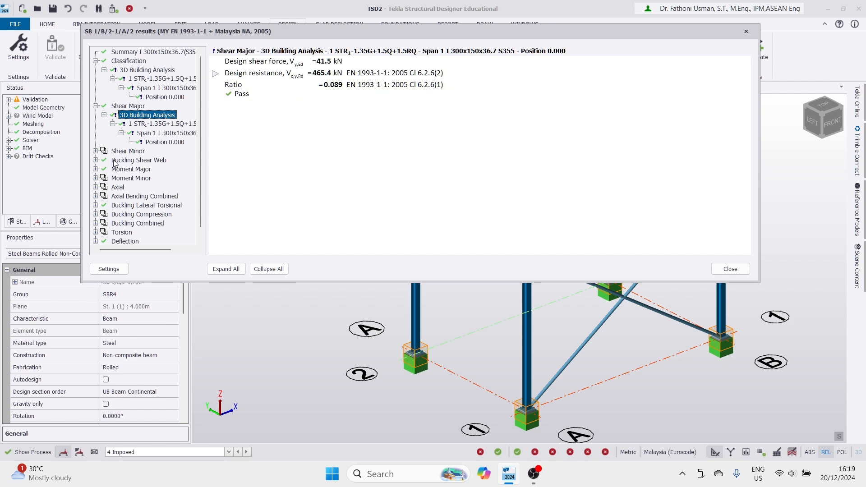
click(136, 53)
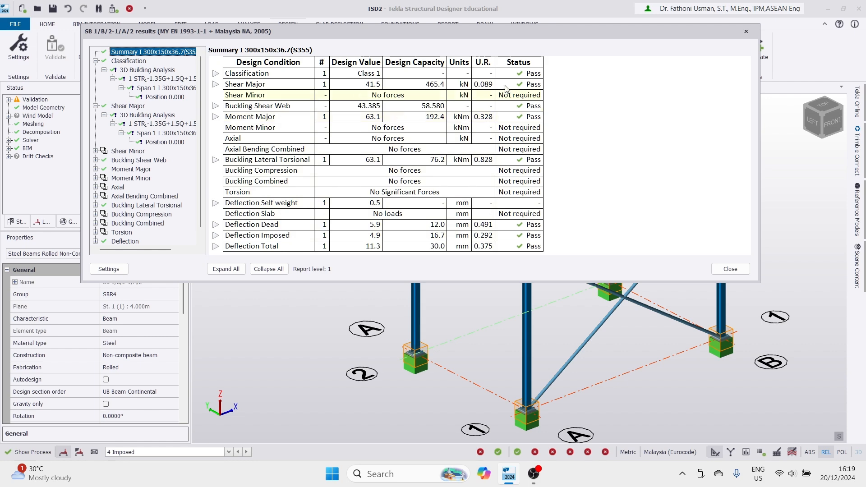
drag(497, 31, 497, 94)
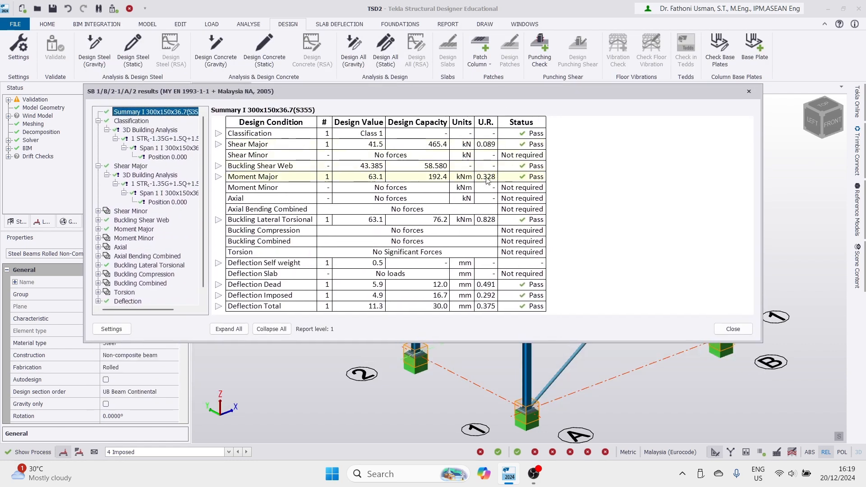
click(750, 91)
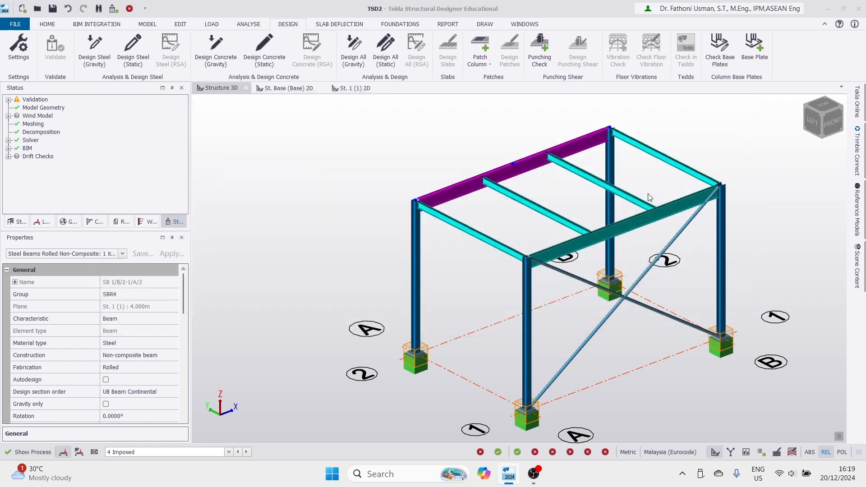
- Run the static member check on the beam along grid line 1 and review its results summary
right_click(633, 226)
click(649, 240)
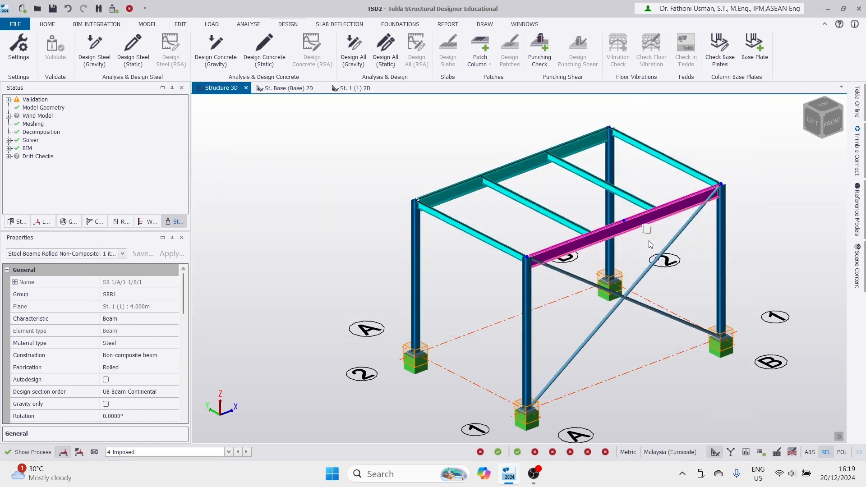
mouse_move(621, 232)
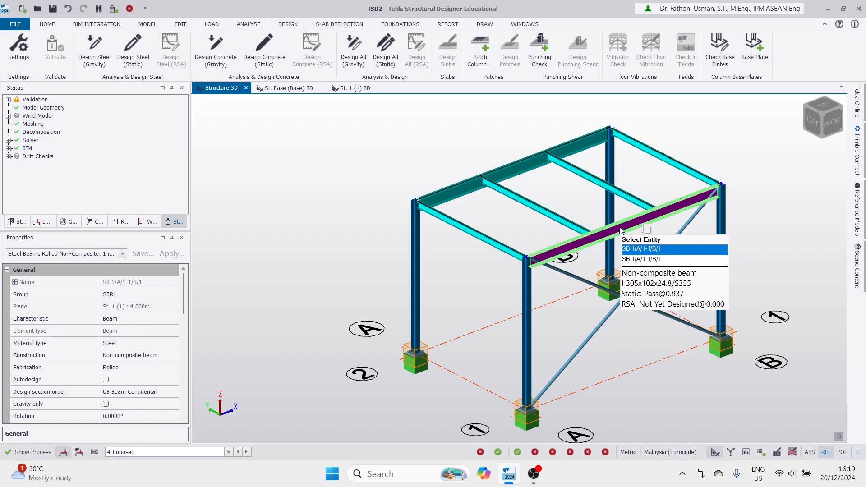
right_click(620, 232)
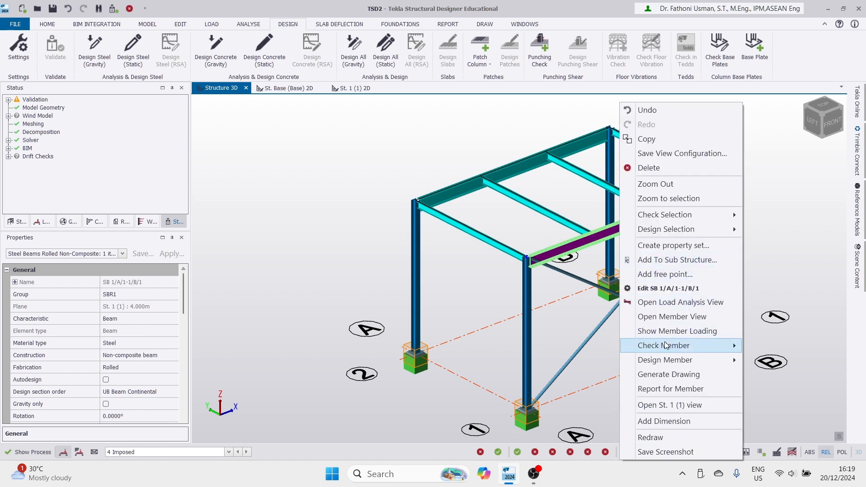
mouse_move(686, 345)
click(767, 347)
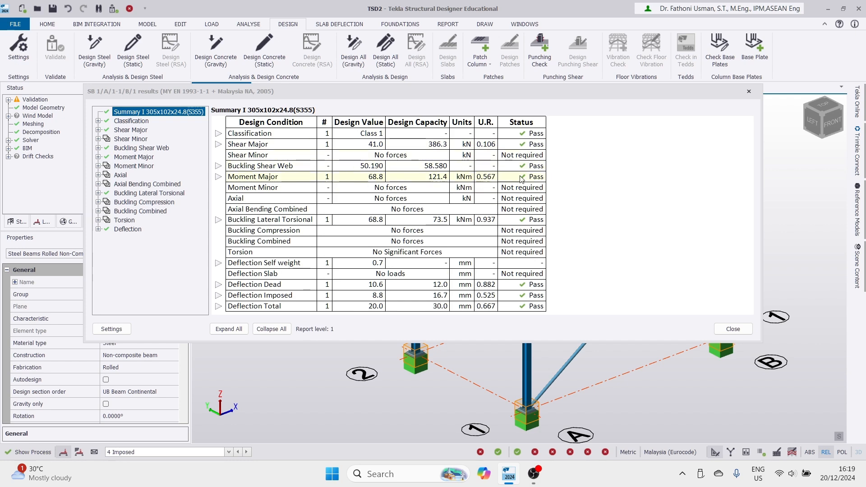
drag(532, 91, 585, 91)
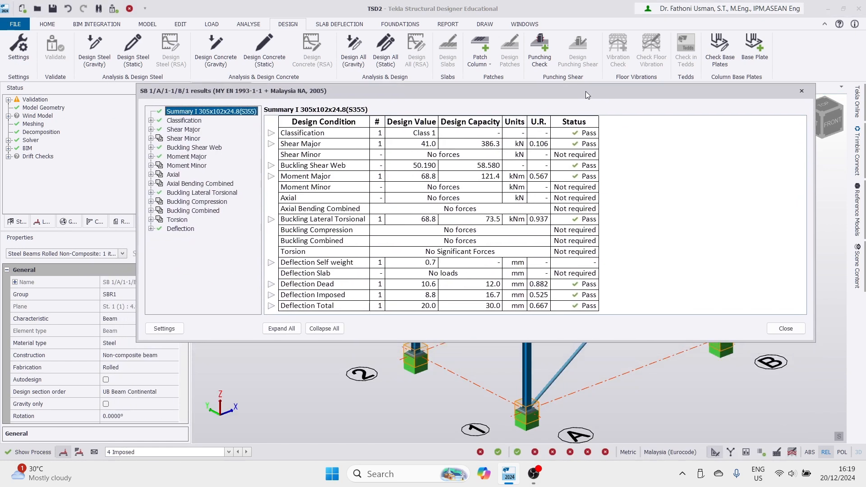
- Examine the 3D Building Analysis deflection check details for the grid line 1 beam
click(151, 229)
click(194, 238)
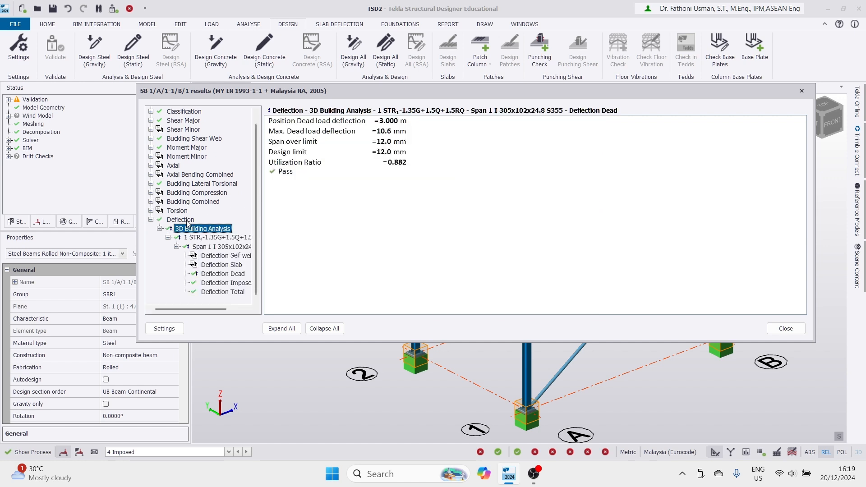
click(187, 220)
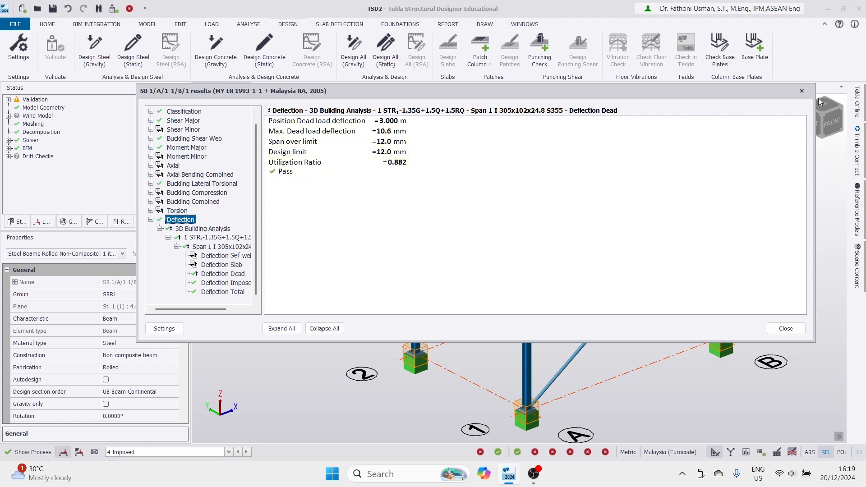
- Run the static member check on the inner secondary beam nearest grid line A and review its Buckling Lateral Torsional result
click(802, 92)
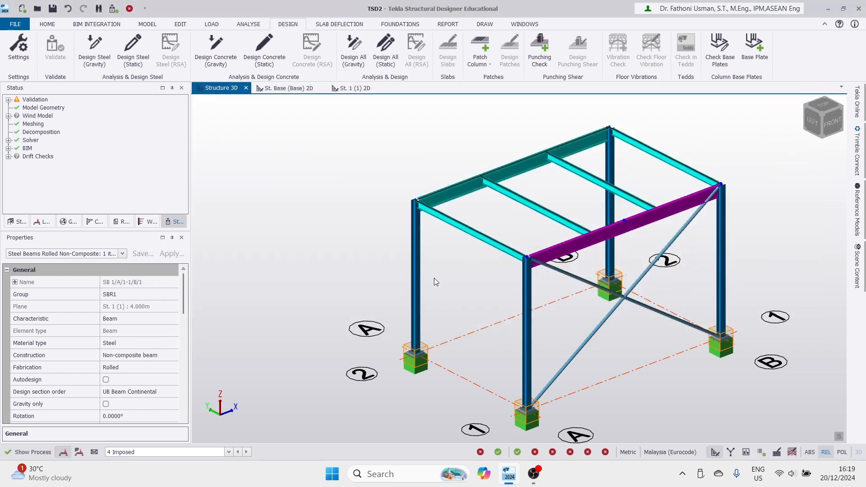
click(463, 286)
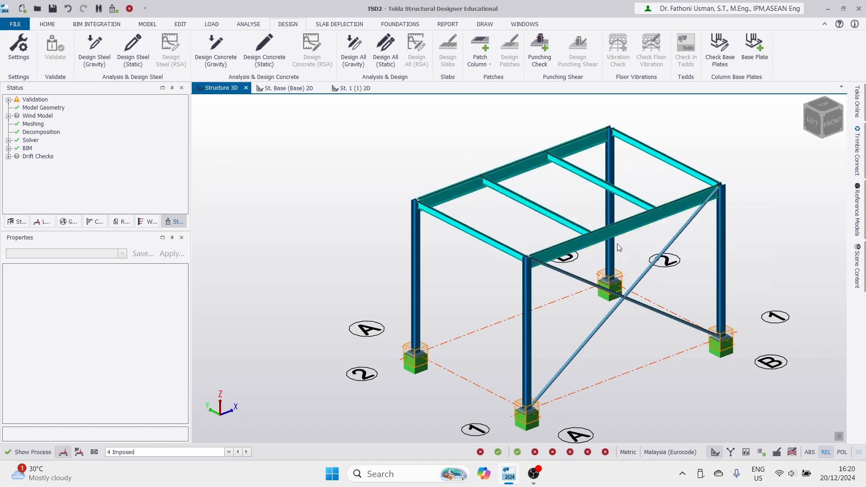
scroll(505, 254, down, 1)
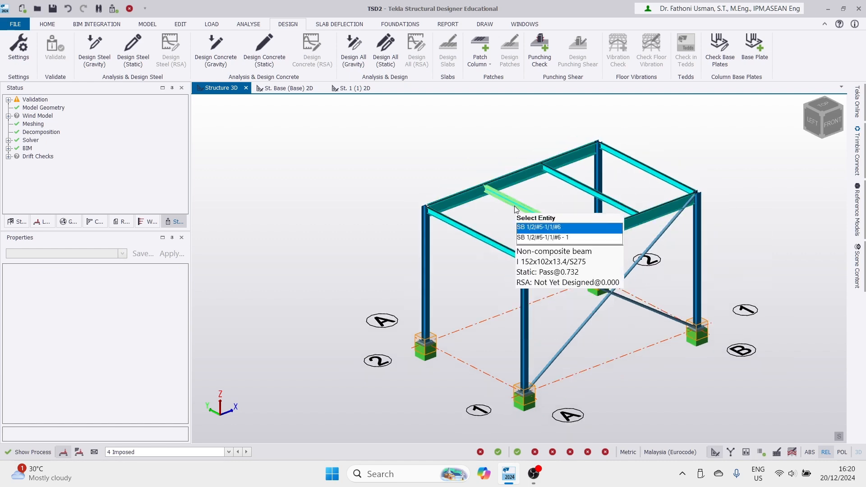
click(515, 209)
click(515, 208)
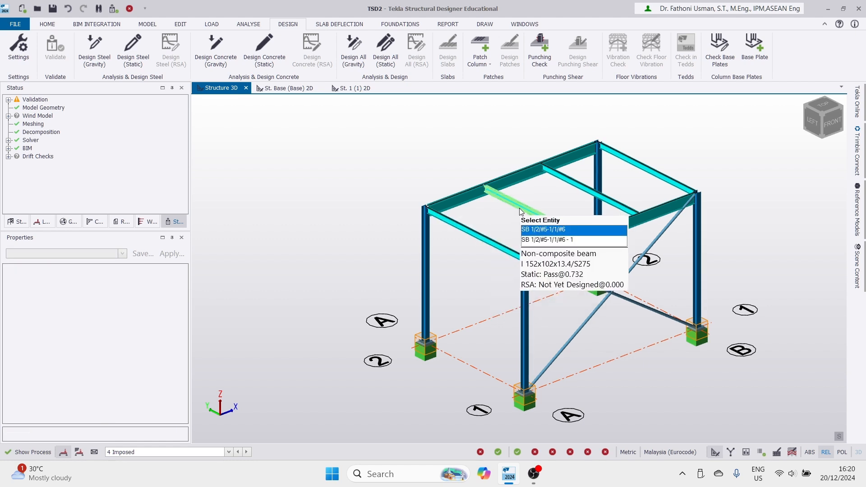
right_click(519, 210)
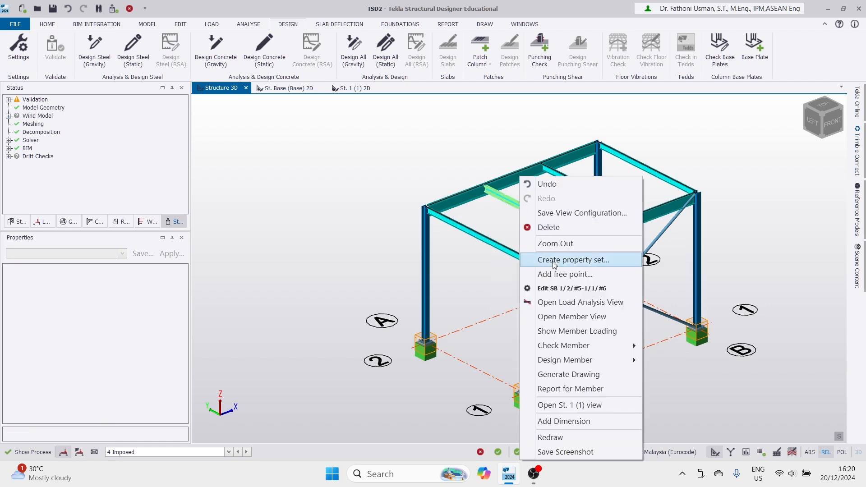
mouse_move(570, 348)
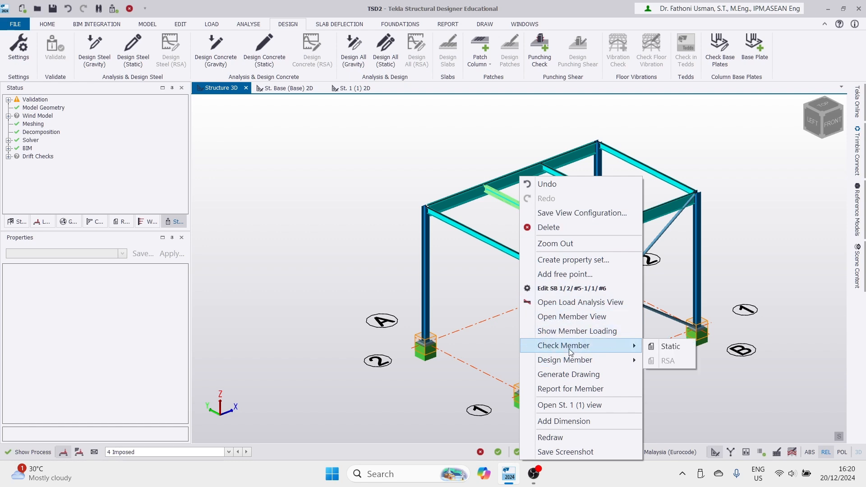
click(672, 347)
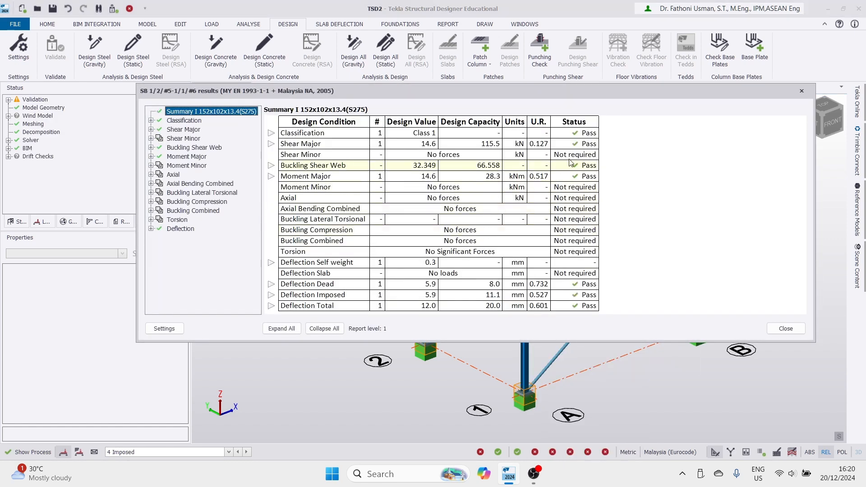
click(202, 194)
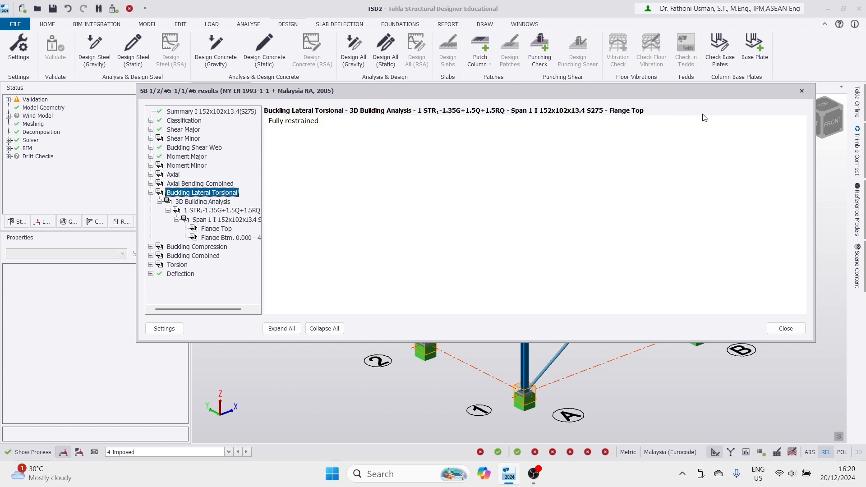
click(803, 91)
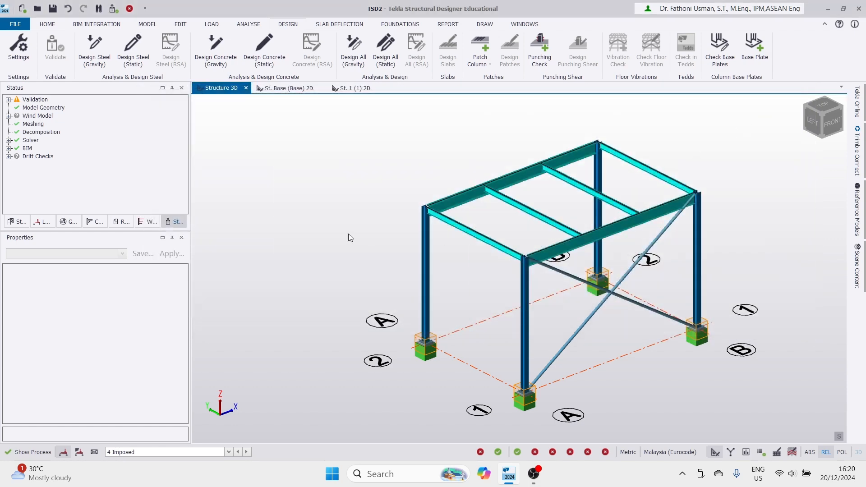
- Run the static member check on the edge beam along grid line A
click(467, 228)
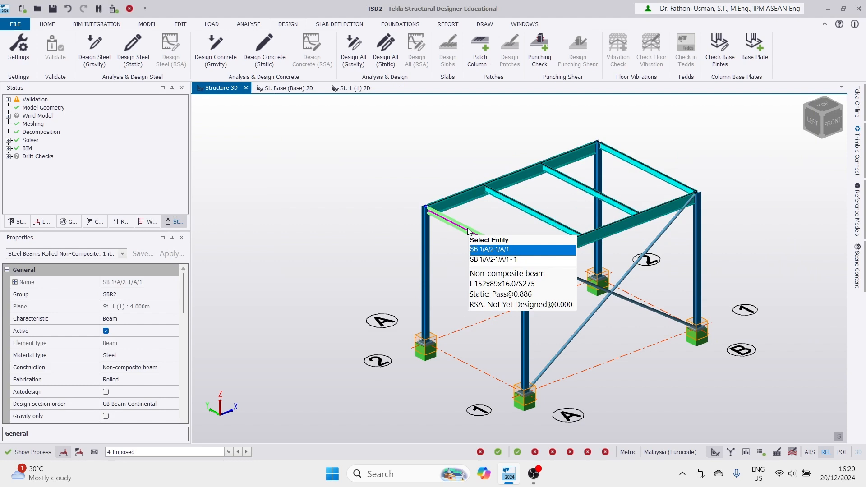
right_click(467, 229)
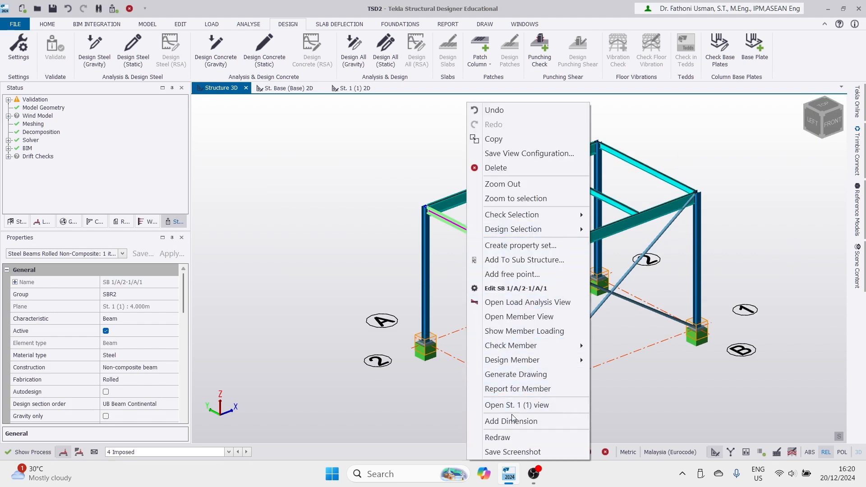
mouse_move(524, 346)
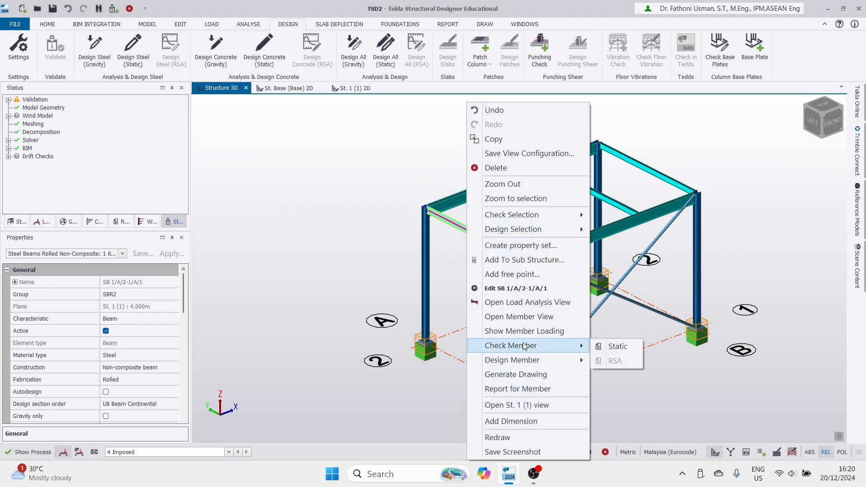
click(611, 346)
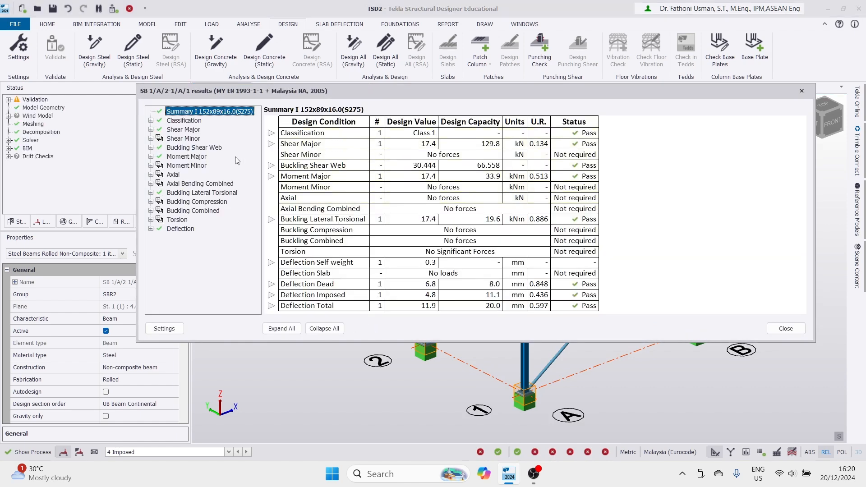
- Examine the Buckling Lateral Torsional check for both flanges, expanding the design value major moment and widening the check list
click(202, 193)
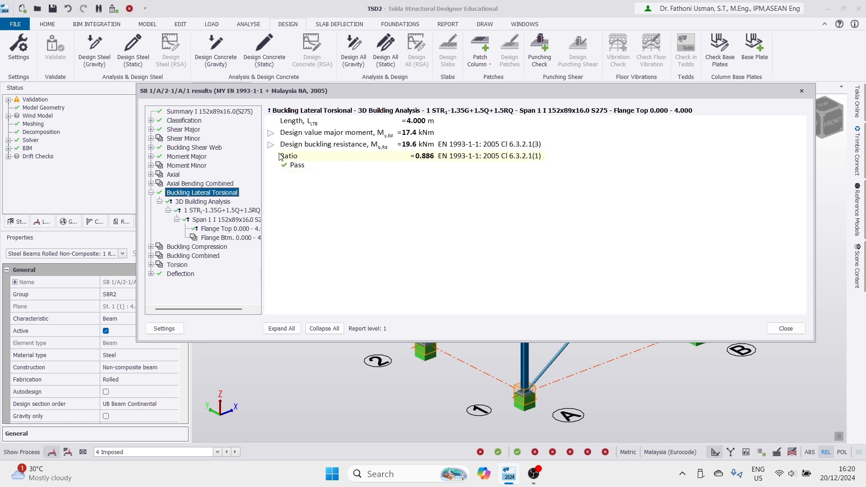
click(271, 134)
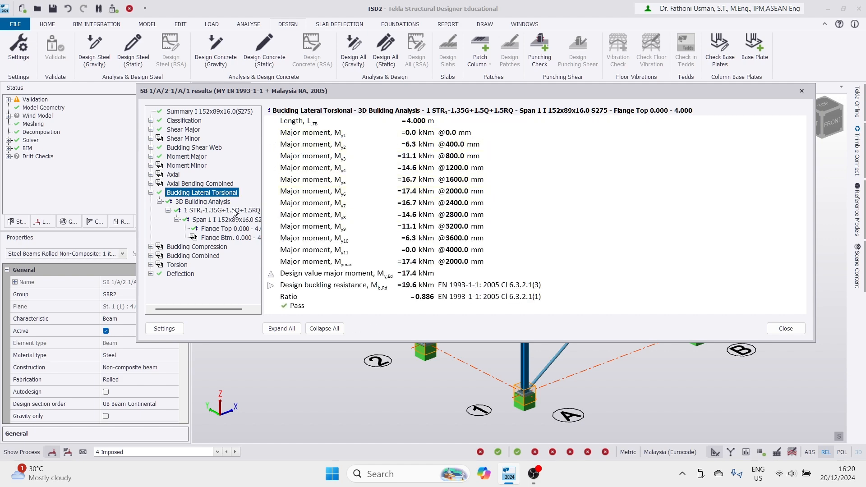
drag(263, 186, 336, 186)
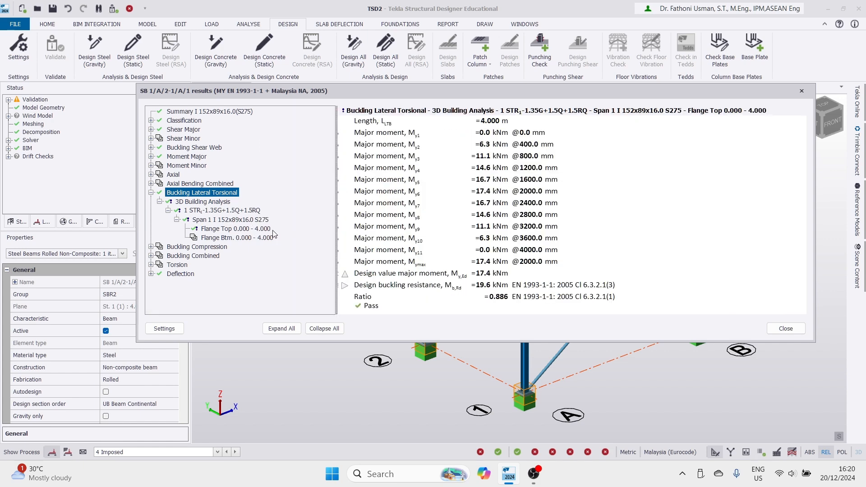
click(246, 240)
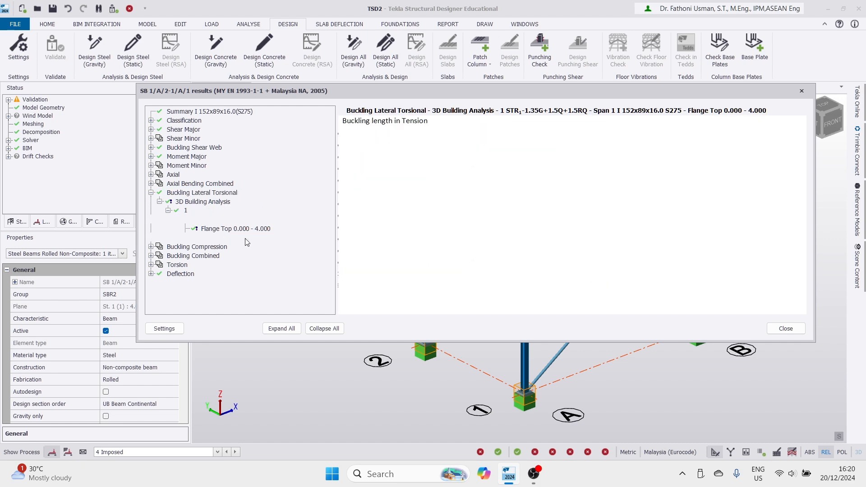
click(252, 230)
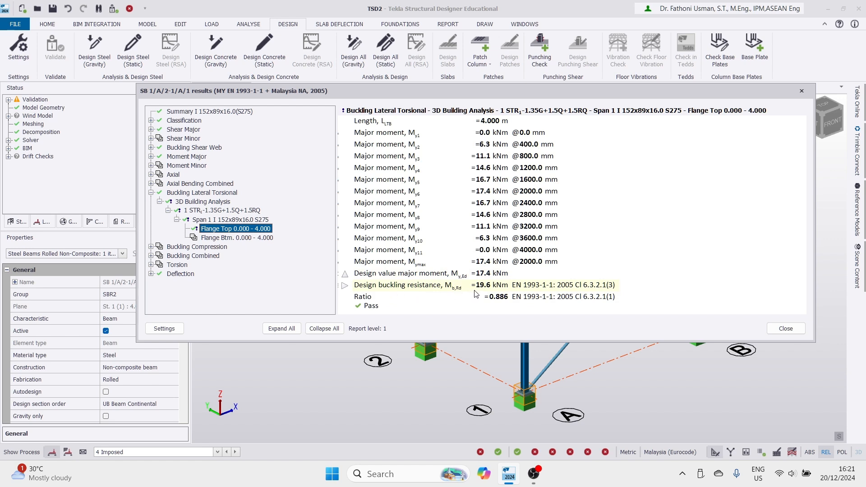
- Expand the top flange's design buckling resistance and its χLT,mod calculation, and read through the factors
click(356, 287)
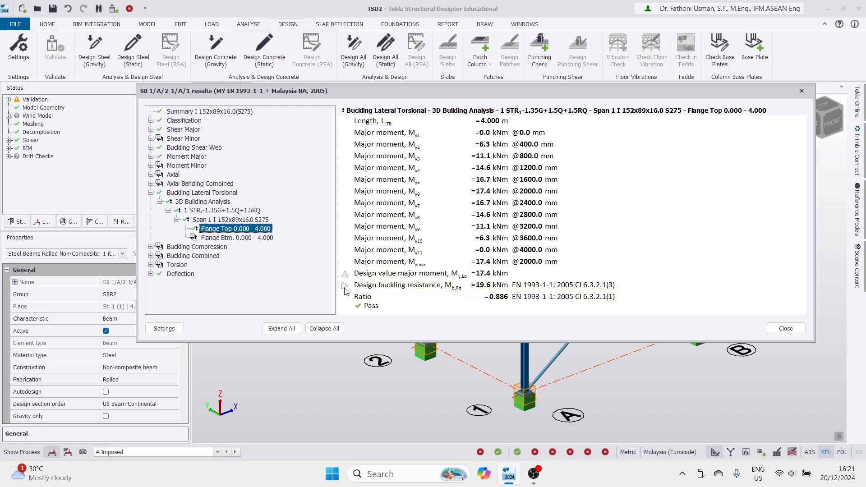
scroll(458, 267, down, 1)
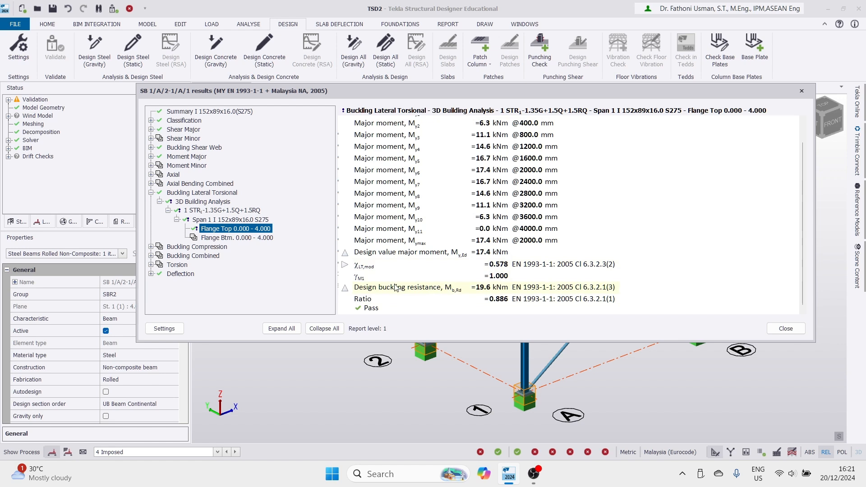
click(345, 265)
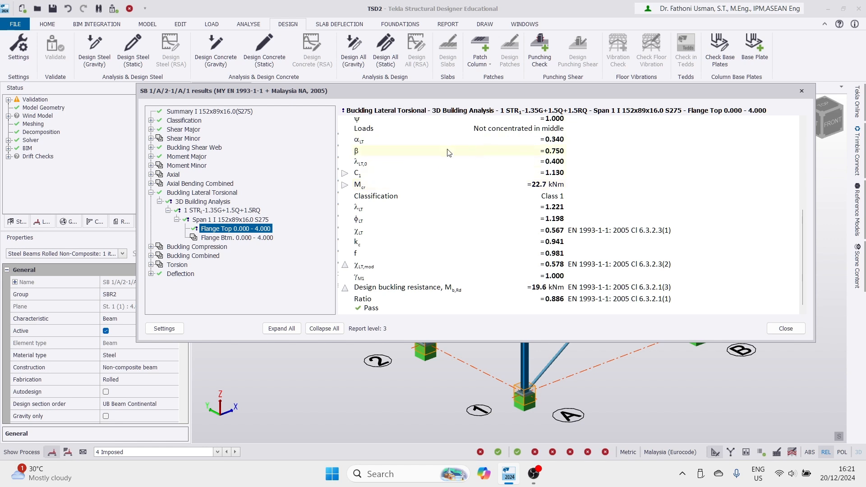
scroll(449, 152, up, 1)
scroll(448, 155, up, 4)
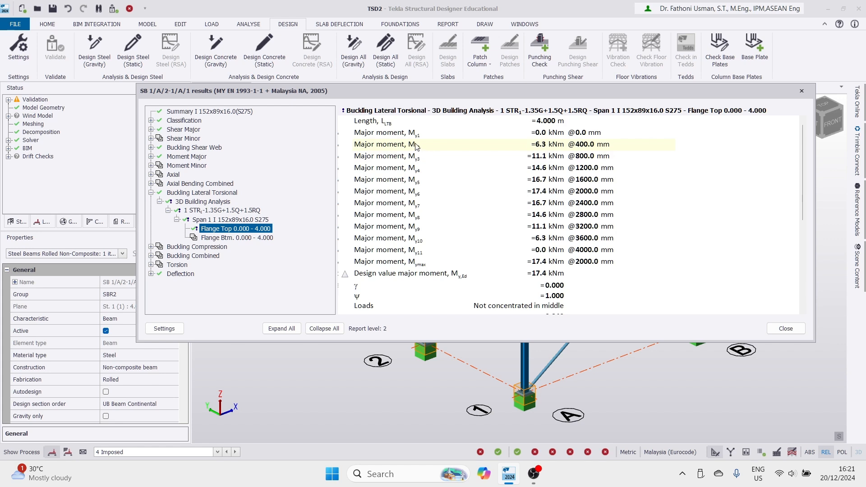
scroll(479, 167, down, 5)
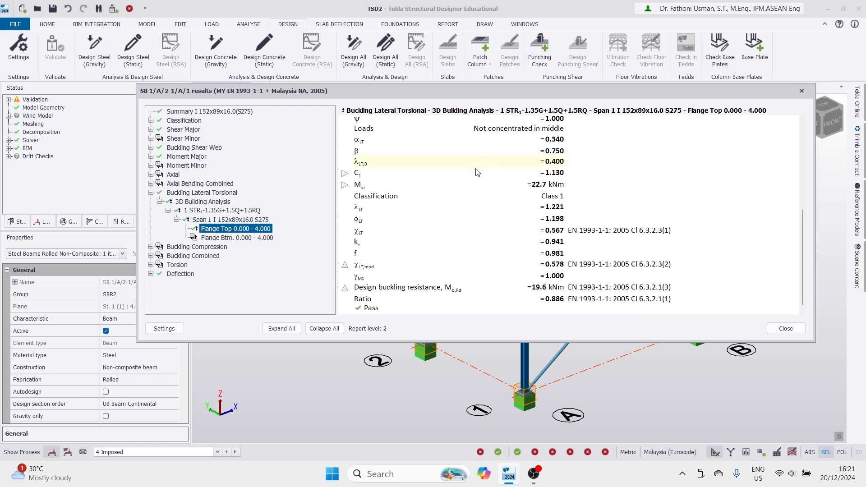
- Expand the C1 factor calculation in the top flange buckling check and review it alongside the major moments
click(345, 173)
click(345, 174)
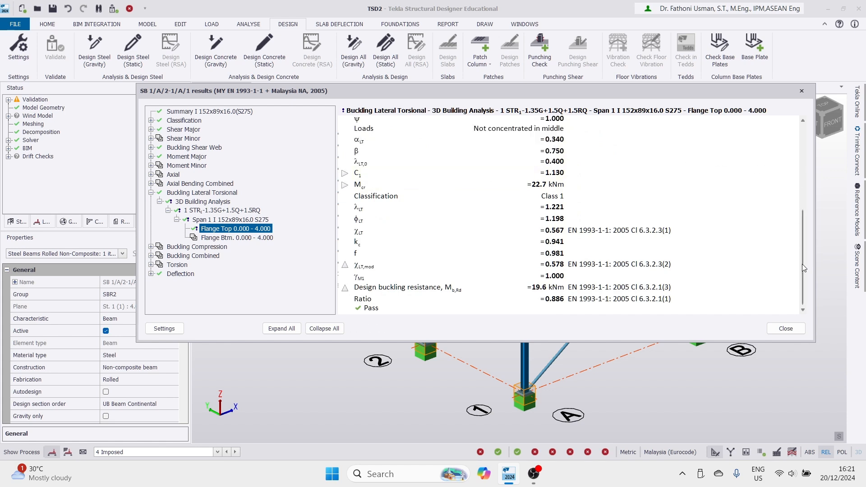
drag(802, 263, 799, 147)
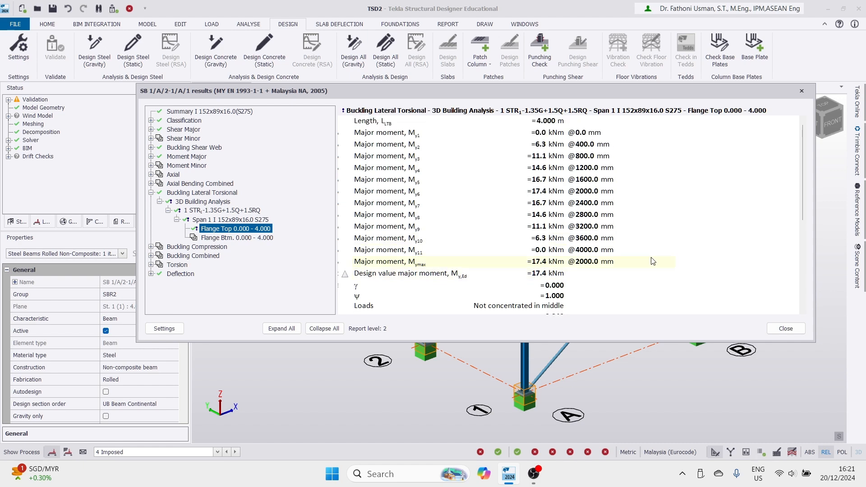
scroll(651, 259, down, 5)
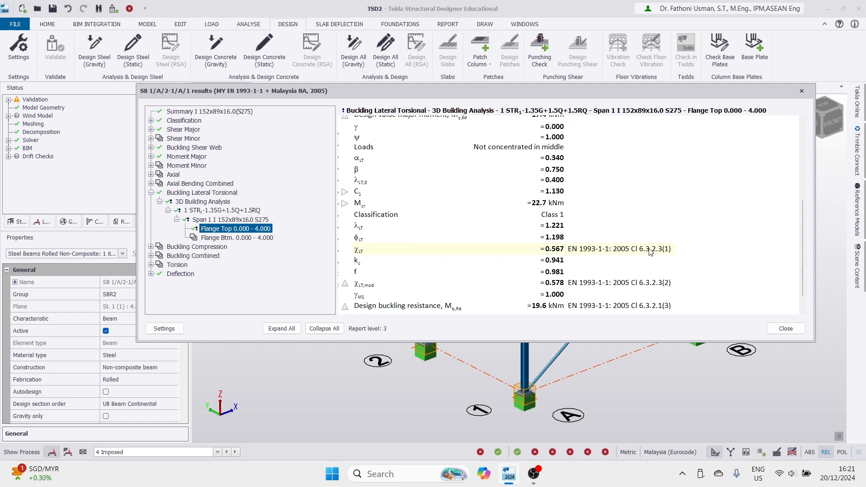
click(345, 192)
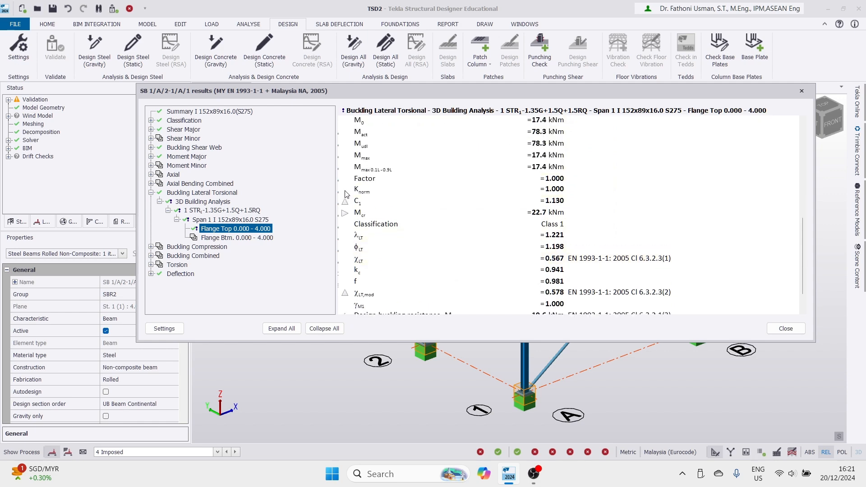
scroll(345, 194, up, 5)
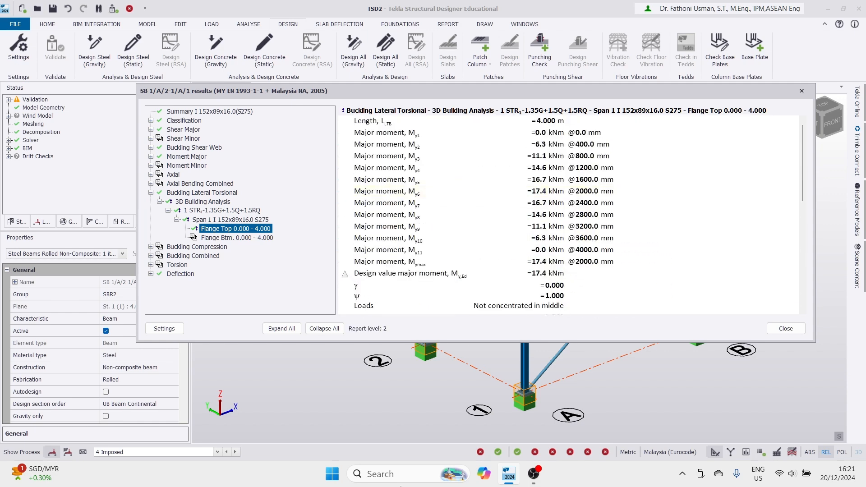
- Launch Excel and the Snipping Tool, and create a blank Excel workbook
click(332, 474)
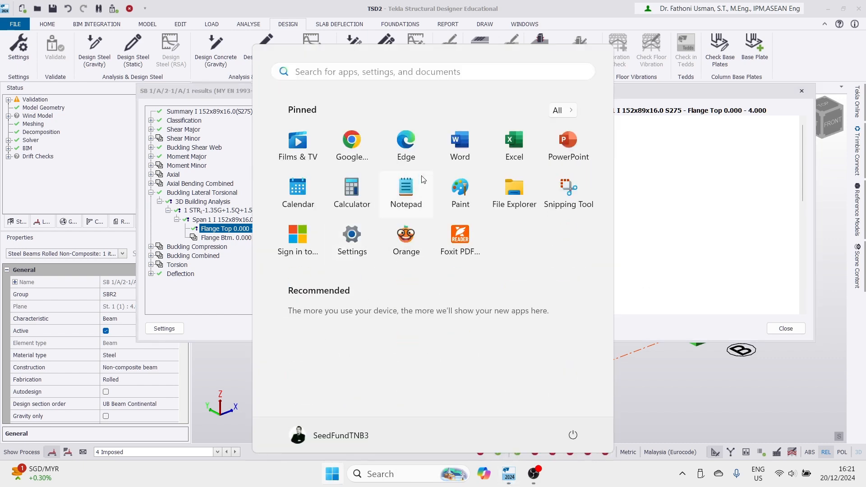
click(527, 140)
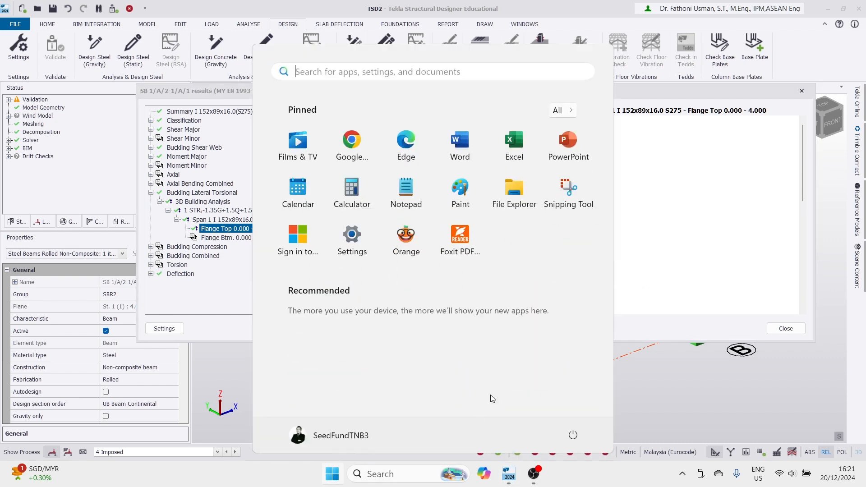
click(568, 191)
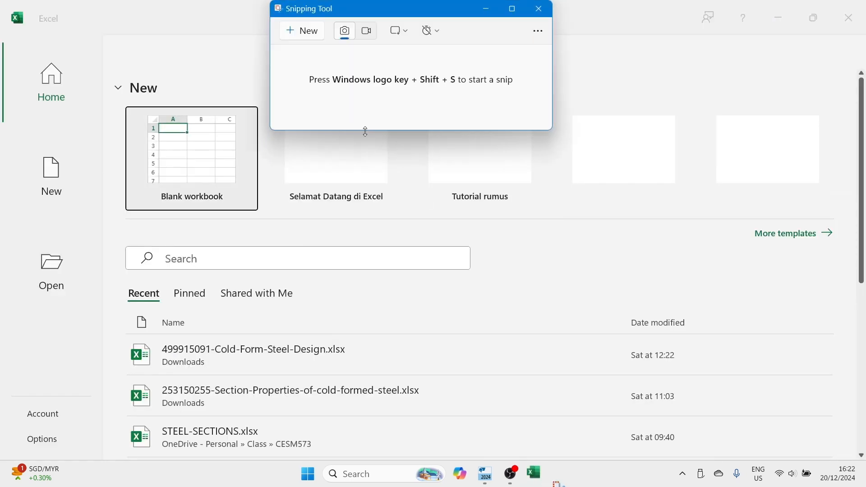
click(216, 149)
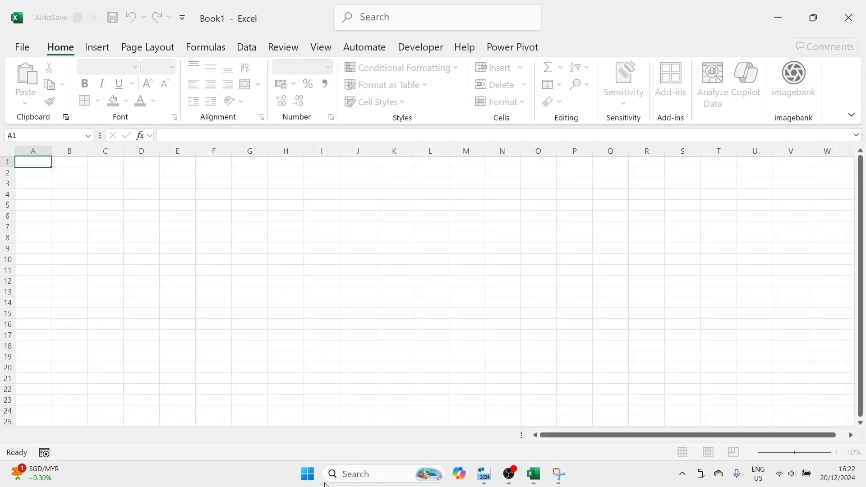
- Switch back to Tekla Structural Designer and heighten the results window to show the buckling calculation from C1 through the ratio
click(484, 473)
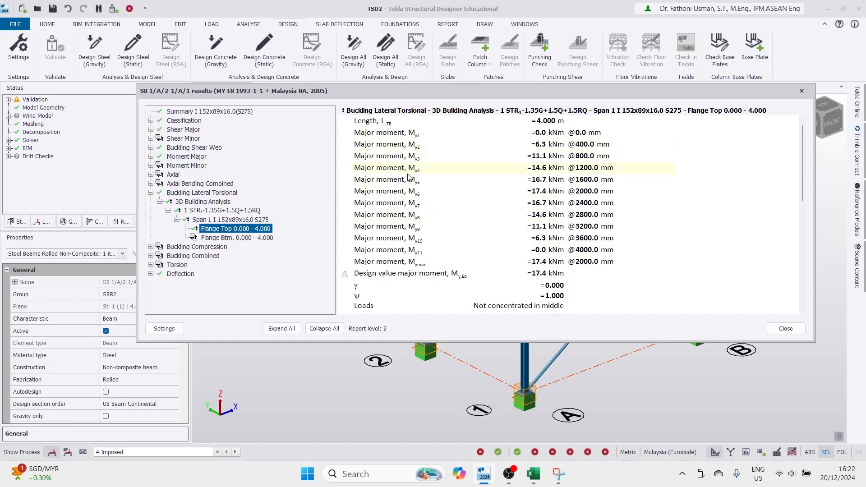
scroll(409, 176, down, 2)
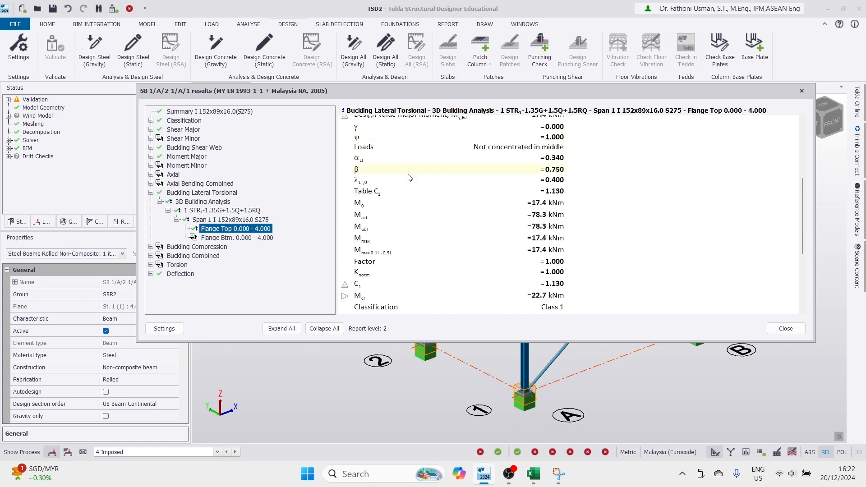
scroll(410, 176, up, 1)
drag(452, 343, 452, 434)
drag(459, 84, 460, 6)
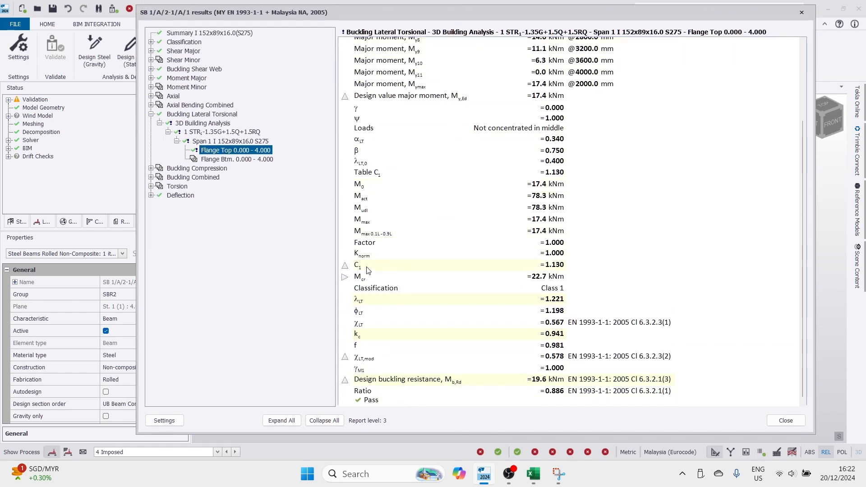
- Capture a rectangular snip of the lateral torsional buckling results from the design value major moment down to γM1
click(558, 474)
click(304, 32)
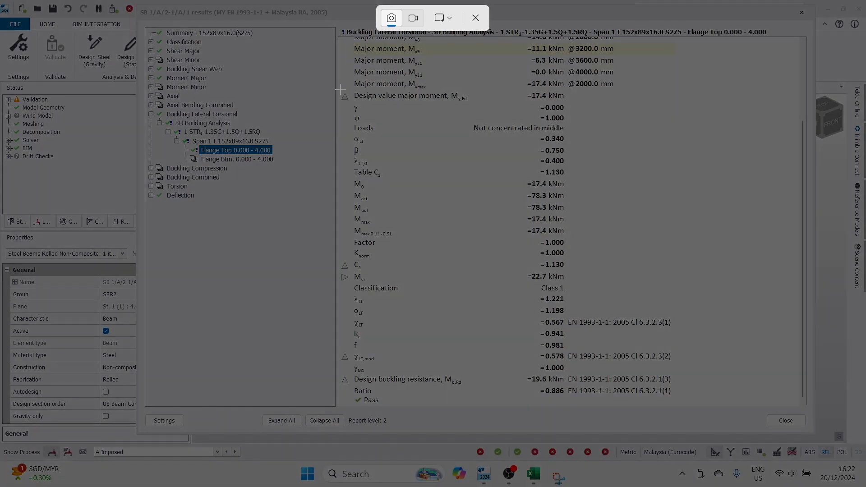
drag(341, 89, 775, 372)
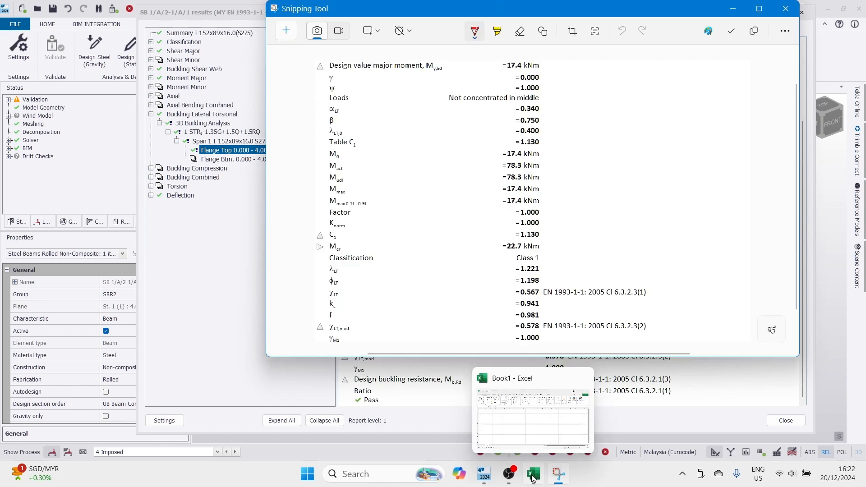
- Switch to the blank Excel workbook, insert the copied snip as data from picture without reviewing it, and inspect the imported labels in A1:A20
click(532, 477)
click(107, 52)
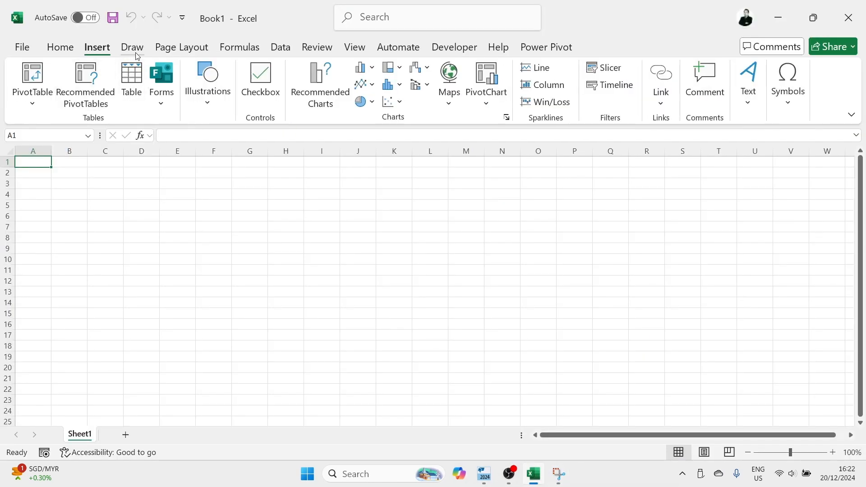
click(281, 47)
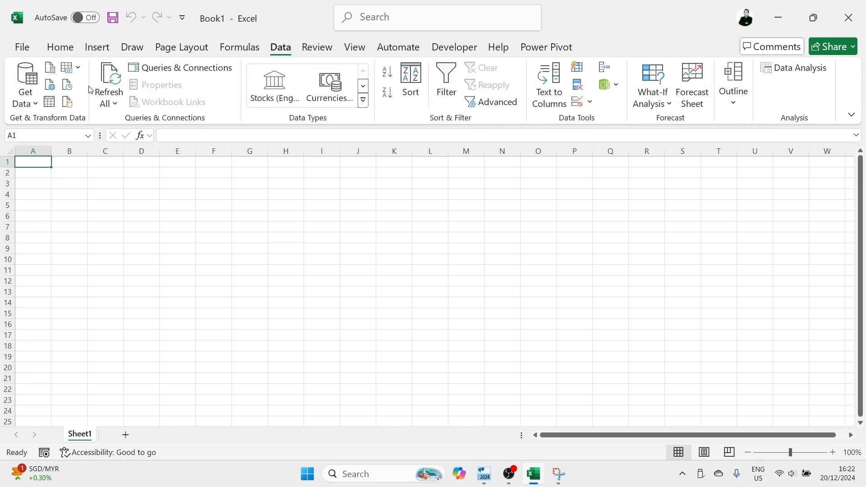
click(72, 67)
click(100, 104)
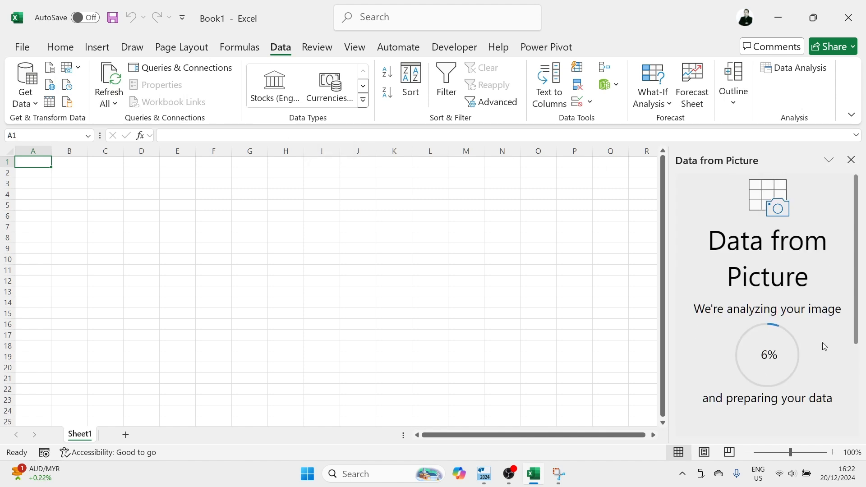
click(720, 306)
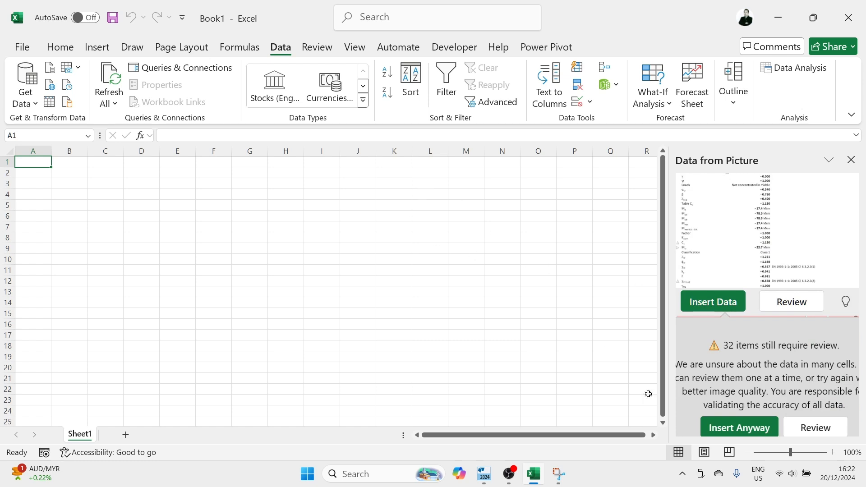
click(735, 428)
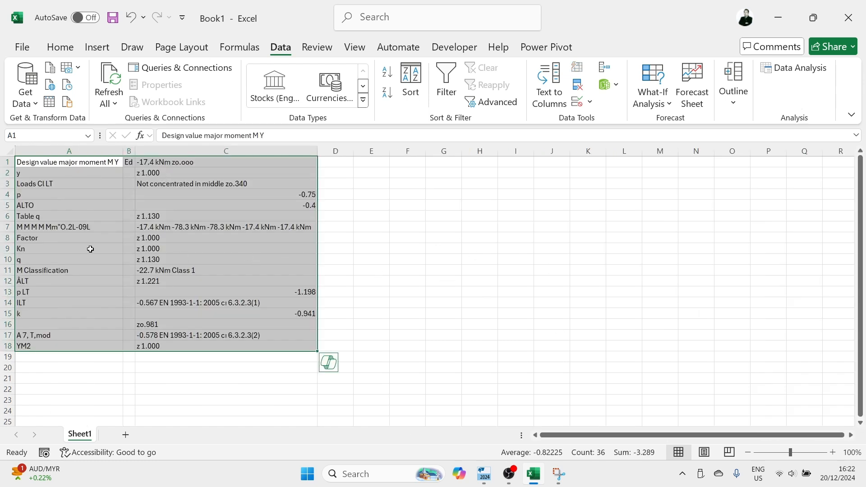
click(52, 217)
mouse_move(40, 184)
mouse_down()
mouse_move(43, 359)
mouse_move(43, 194)
mouse_up()
drag(44, 158, 50, 368)
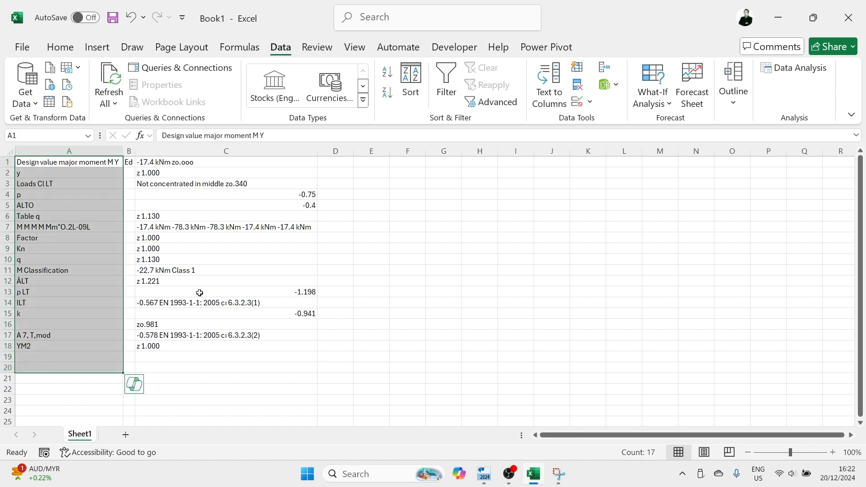
- Close the Excel workbook without saving it and close the Snipping Tool to return to Tekla Structural Designer
click(849, 17)
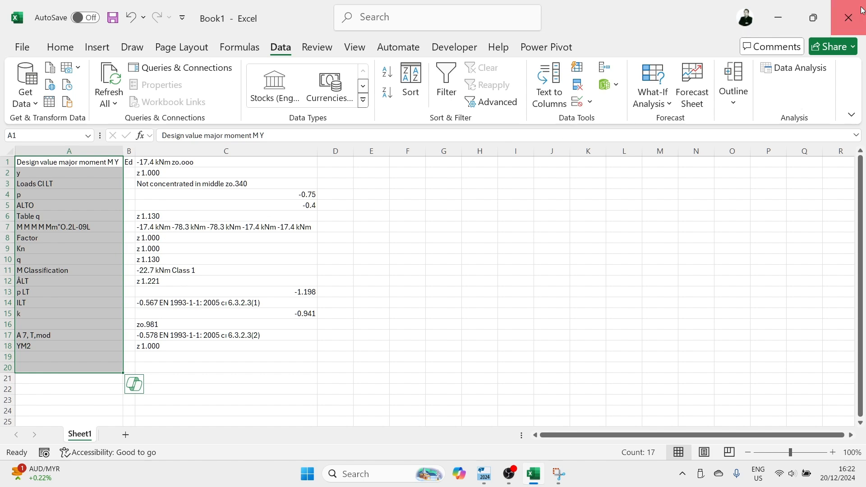
click(567, 129)
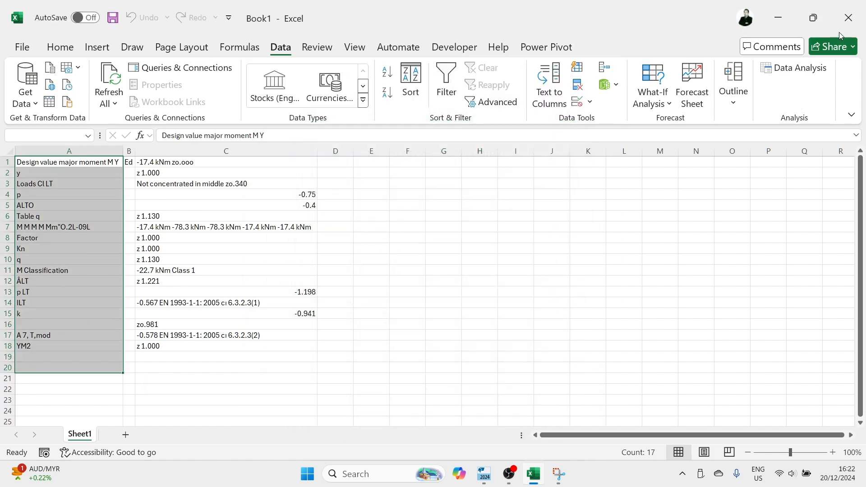
click(849, 16)
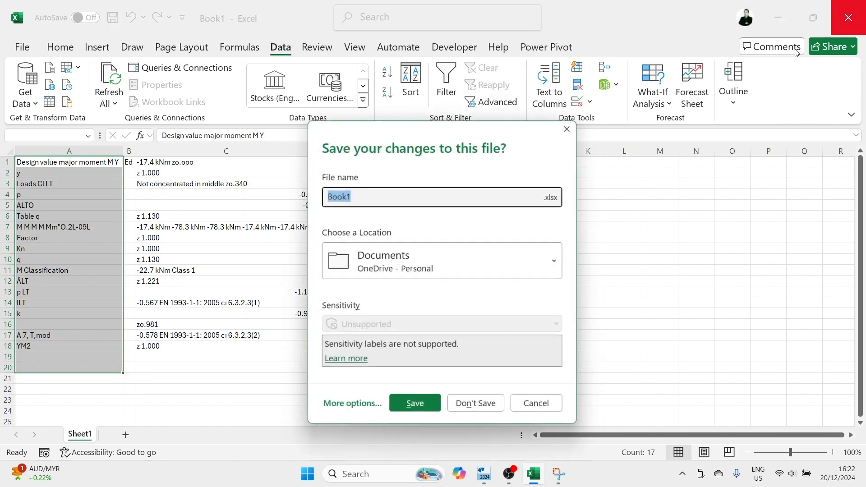
click(567, 130)
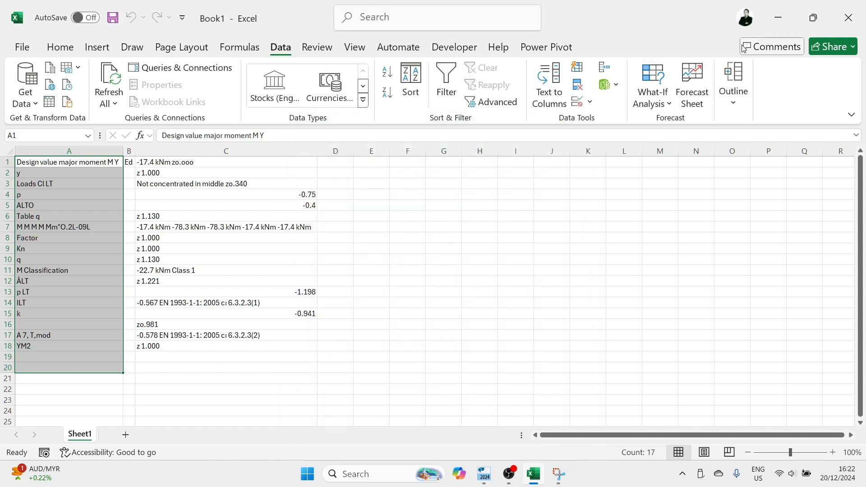
click(849, 17)
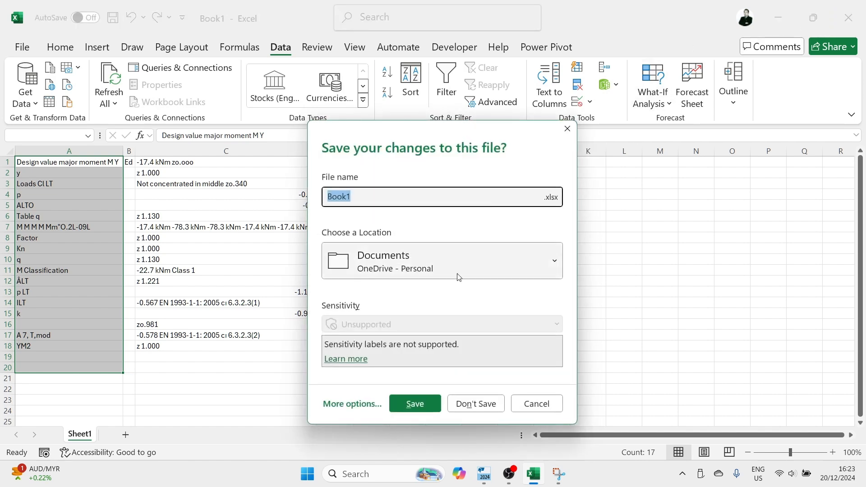
click(473, 404)
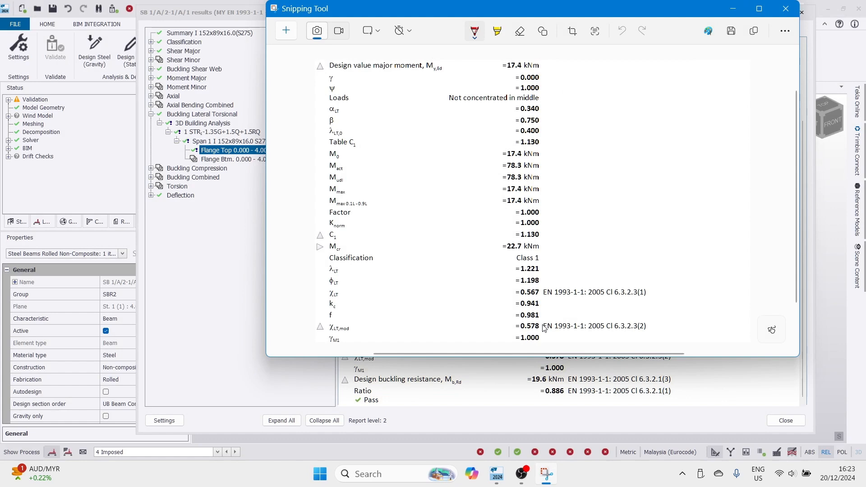
click(786, 8)
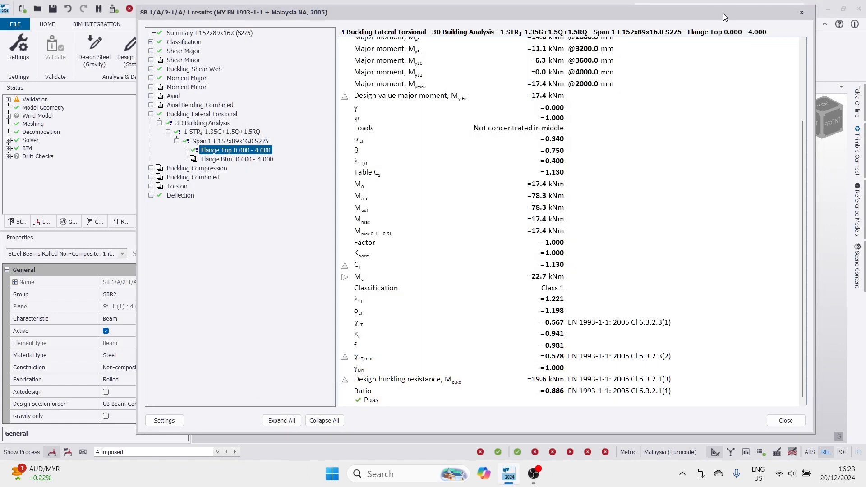
- Narrow the beam's results window, close it, and clear the beam selection in the 3D structure view
drag(724, 13, 726, 22)
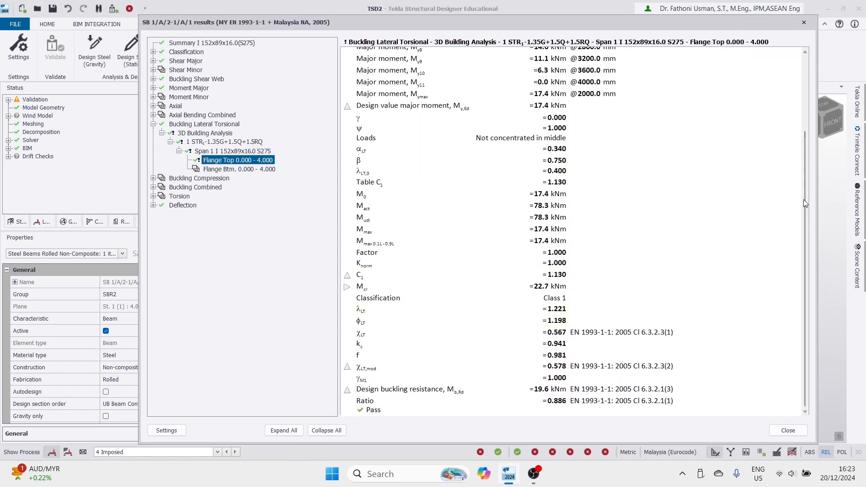
drag(816, 171, 705, 171)
click(562, 210)
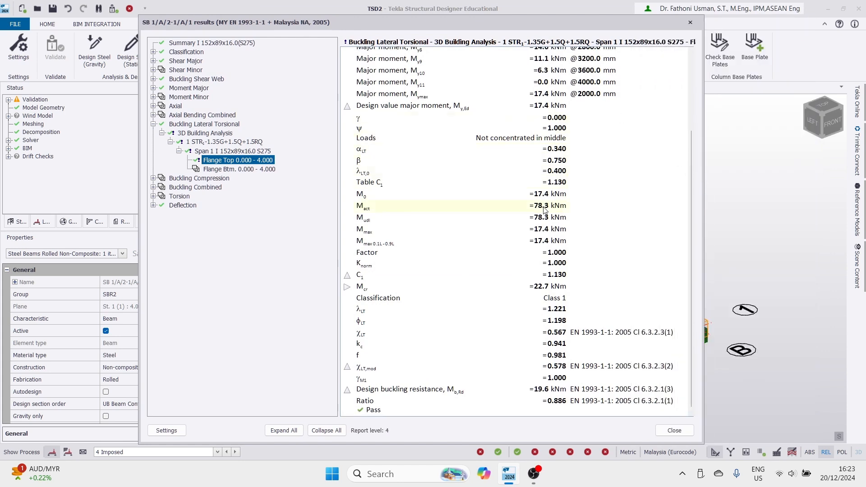
click(690, 23)
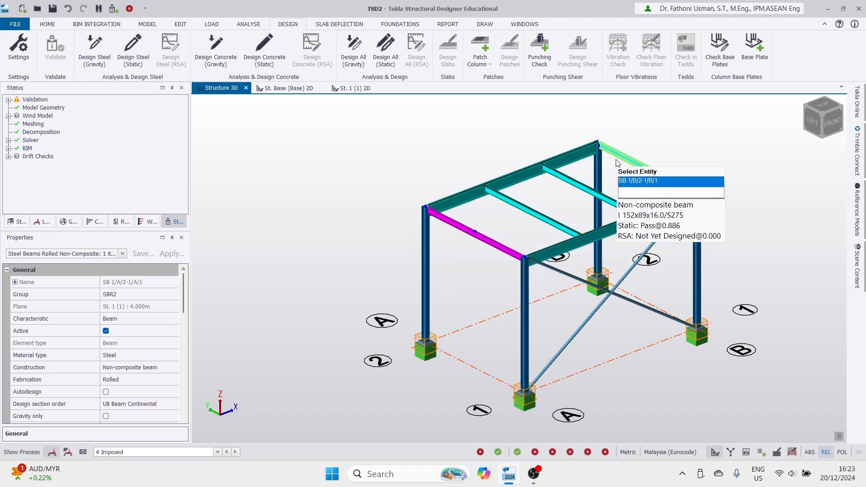
click(397, 177)
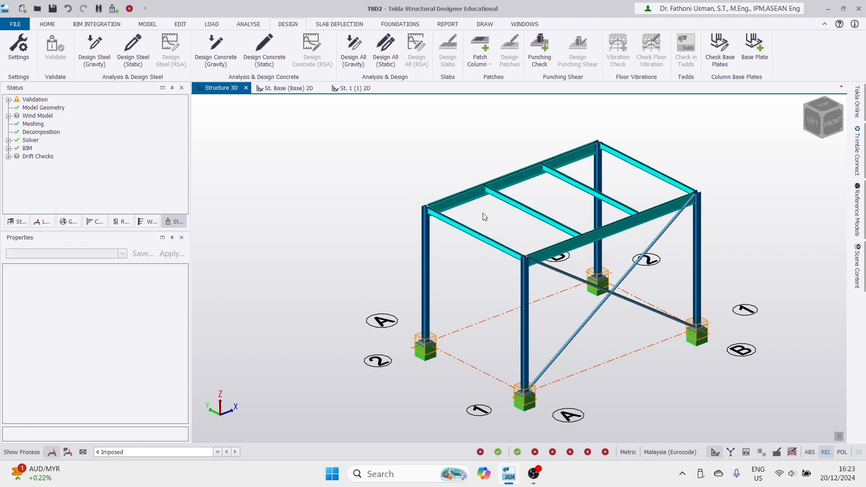